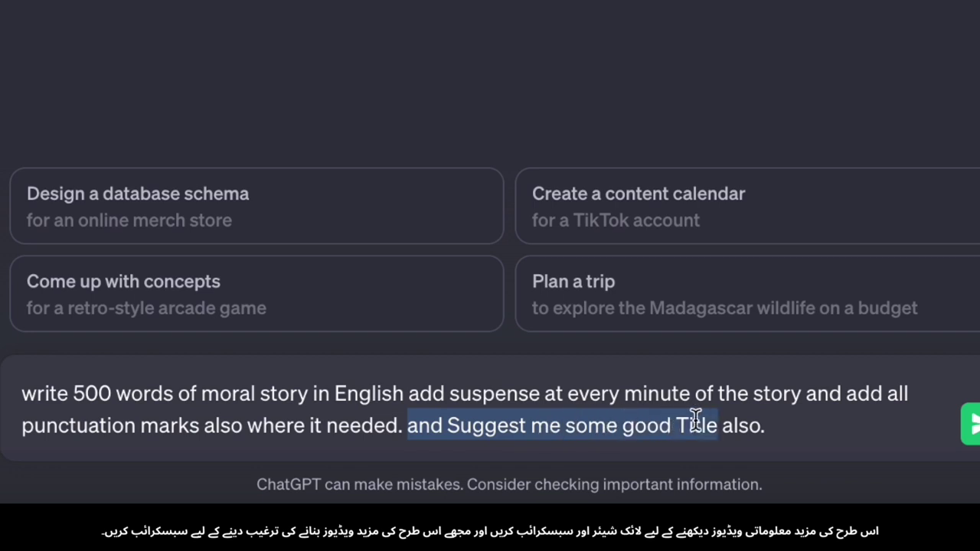
Submit the prompt requesting a 500-word English moral story with suspense, punctuation marks and good title suggestions
{"action": "left_click", "coordinate": [792, 429]}
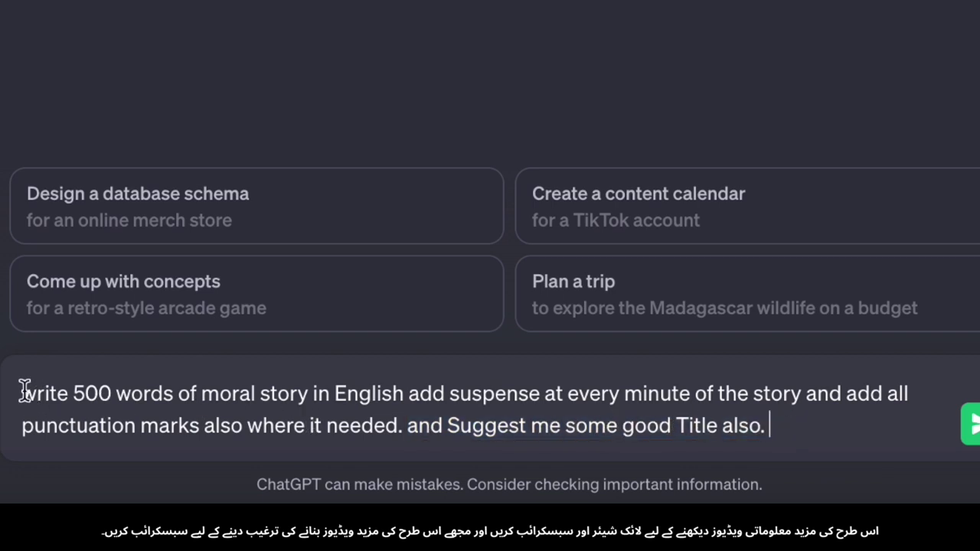
{"action": "left_click_drag", "start_coordinate": [24, 392], "coordinate": [897, 416]}
{"action": "left_click", "coordinate": [882, 426]}
{"action": "left_click", "coordinate": [970, 428]}
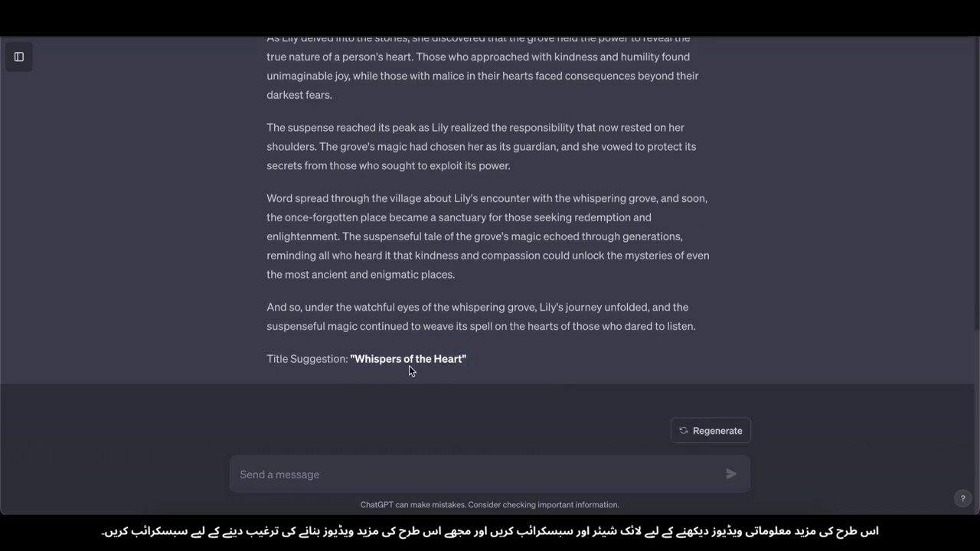
Select the suggested title in the reply, then select the generated story text starting from its opening paragraph
{"action": "left_click_drag", "start_coordinate": [346, 358], "coordinate": [424, 364]}
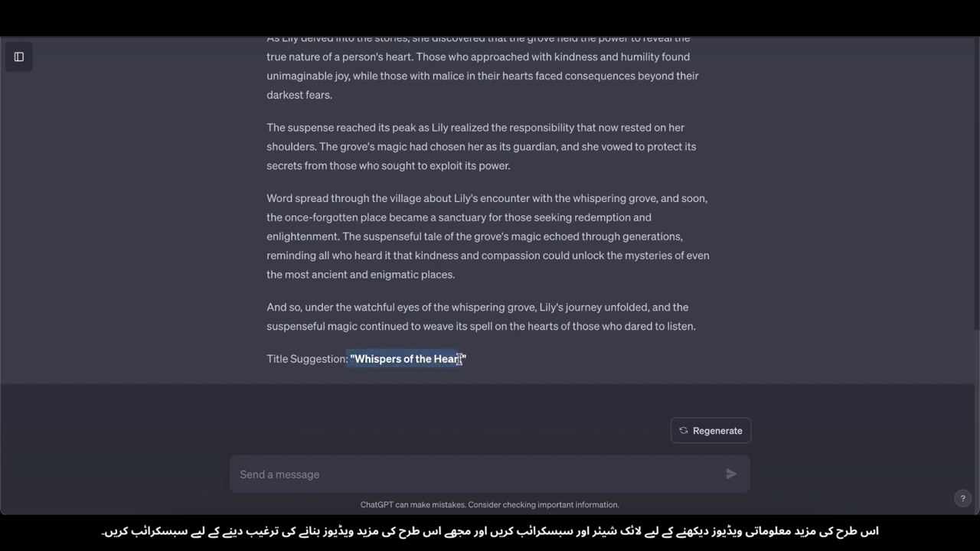
{"action": "left_click", "coordinate": [446, 386]}
{"action": "left_click_drag", "start_coordinate": [694, 336], "coordinate": [287, 169]}
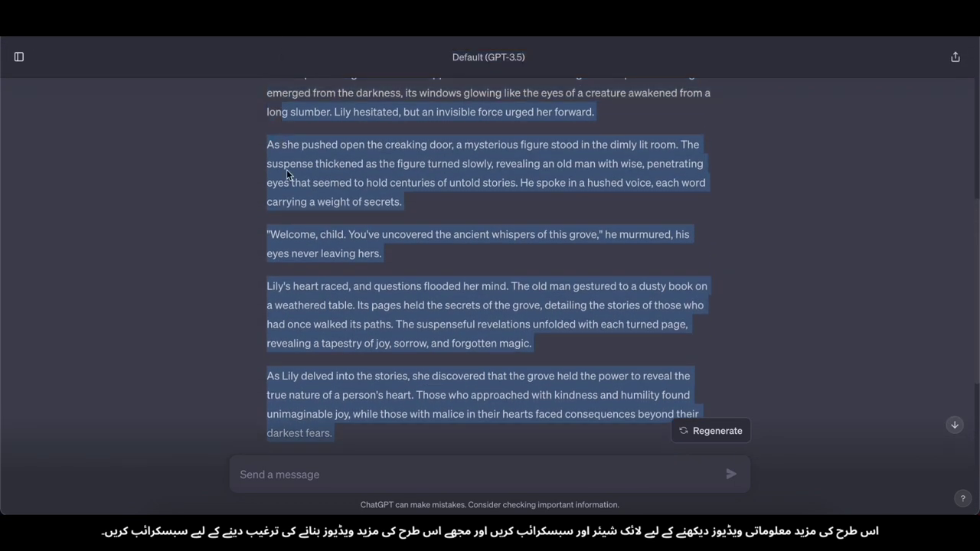
{"action": "scroll", "coordinate": [294, 193], "scroll_direction": "up", "scroll_amount": 6}
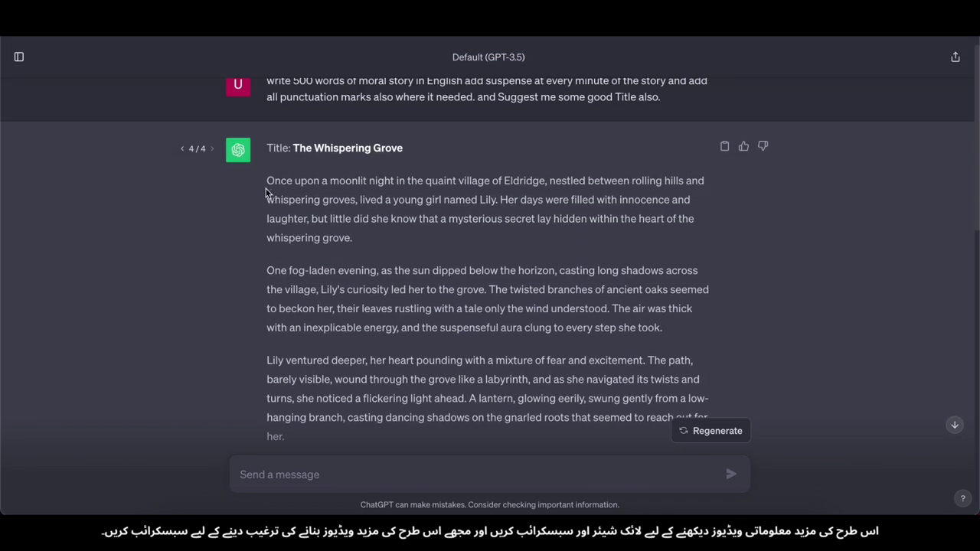
{"action": "left_click_drag", "start_coordinate": [270, 182], "coordinate": [594, 511]}
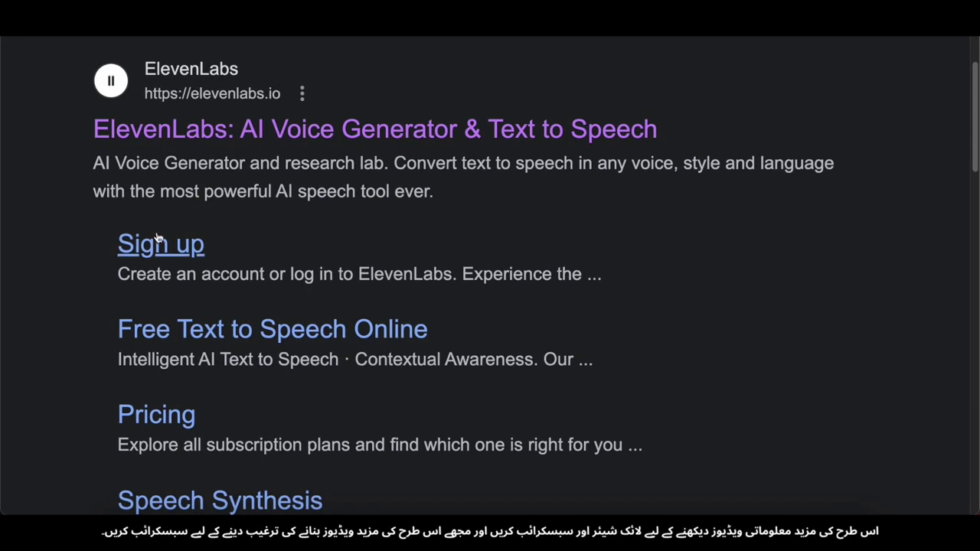
Open the ElevenLabs sign-up page from the search results
{"action": "left_click", "coordinate": [158, 239]}
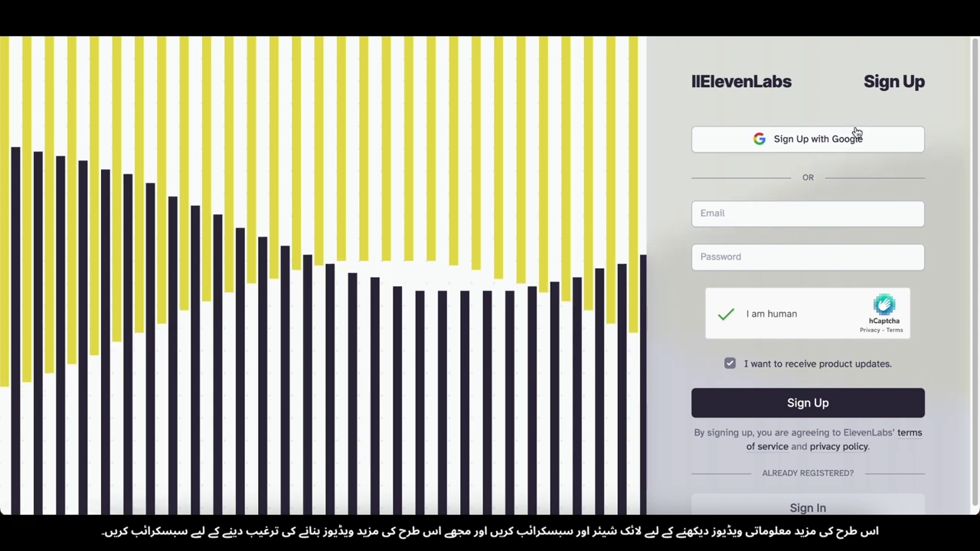
{"action": "scroll", "coordinate": [857, 136], "scroll_direction": "up", "scroll_amount": 3}
{"action": "scroll", "coordinate": [857, 136], "scroll_direction": "up", "scroll_amount": 5}
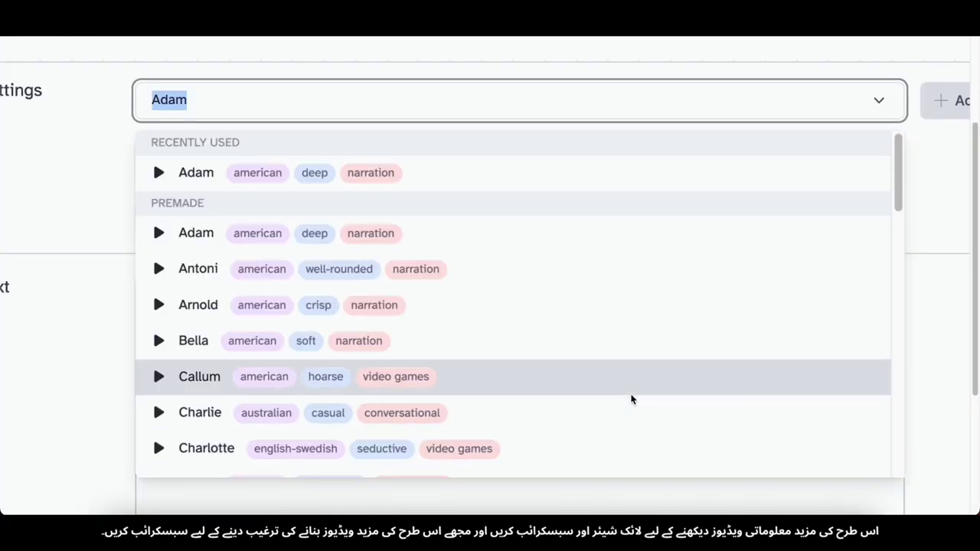
Browse the available voices and choose the recently used Adam voice for the narration
{"action": "scroll", "coordinate": [626, 321], "scroll_direction": "down", "scroll_amount": 3}
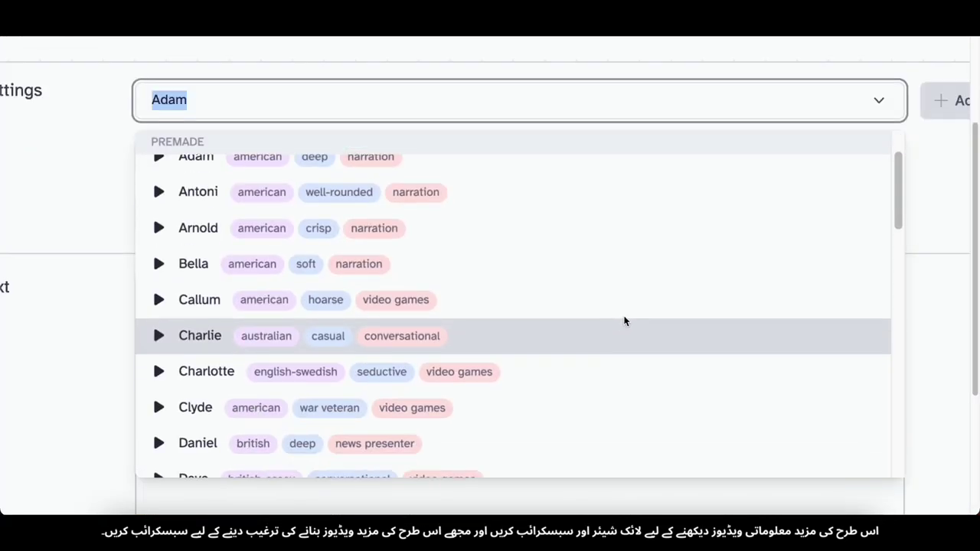
{"action": "scroll", "coordinate": [629, 310], "scroll_direction": "down", "scroll_amount": 9}
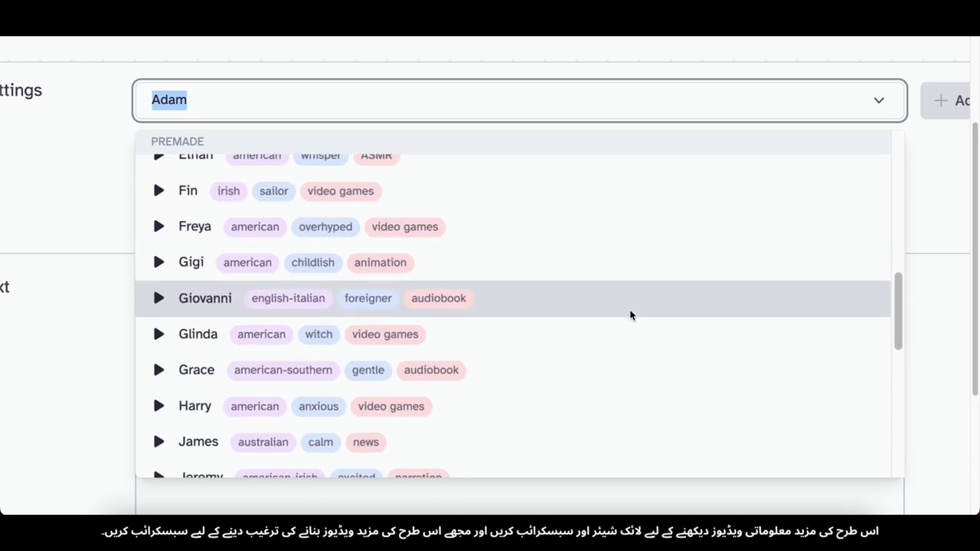
{"action": "scroll", "coordinate": [632, 313], "scroll_direction": "up", "scroll_amount": 12}
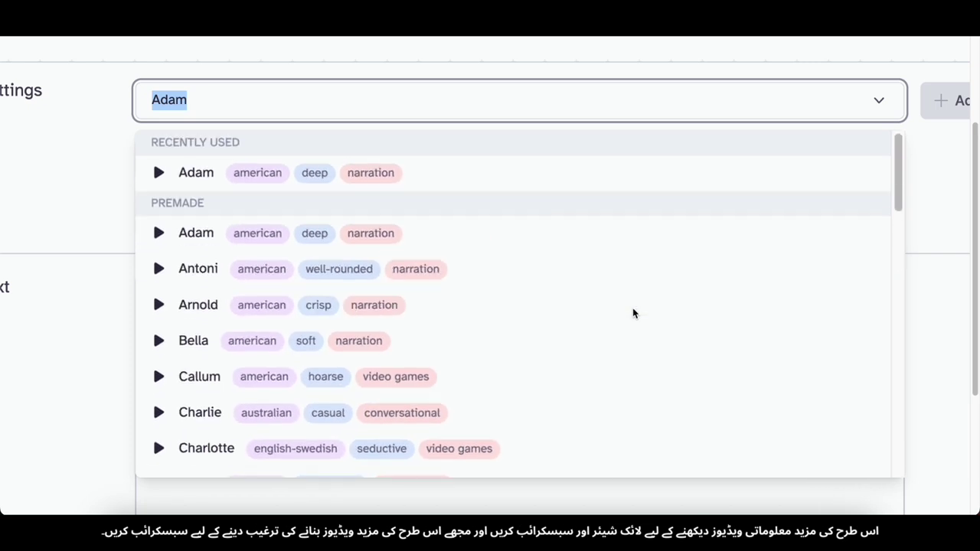
{"action": "left_click", "coordinate": [182, 175]}
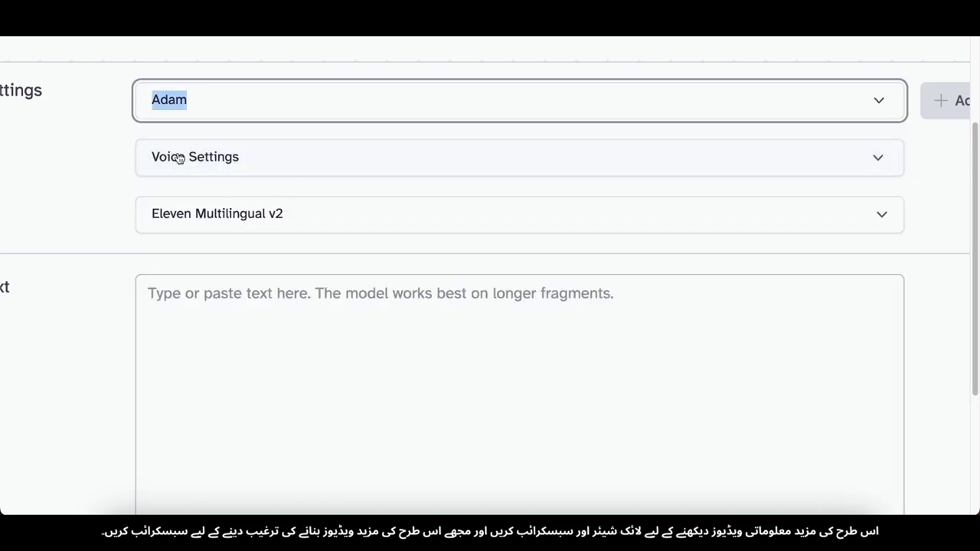
Reset the voice settings to their defaults and collapse them
{"action": "left_click", "coordinate": [221, 165]}
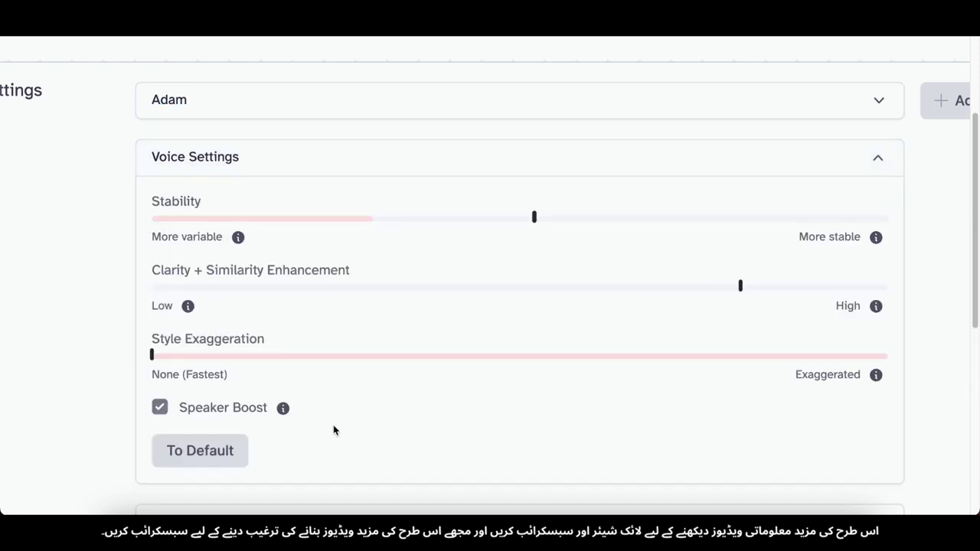
{"action": "left_click", "coordinate": [218, 457]}
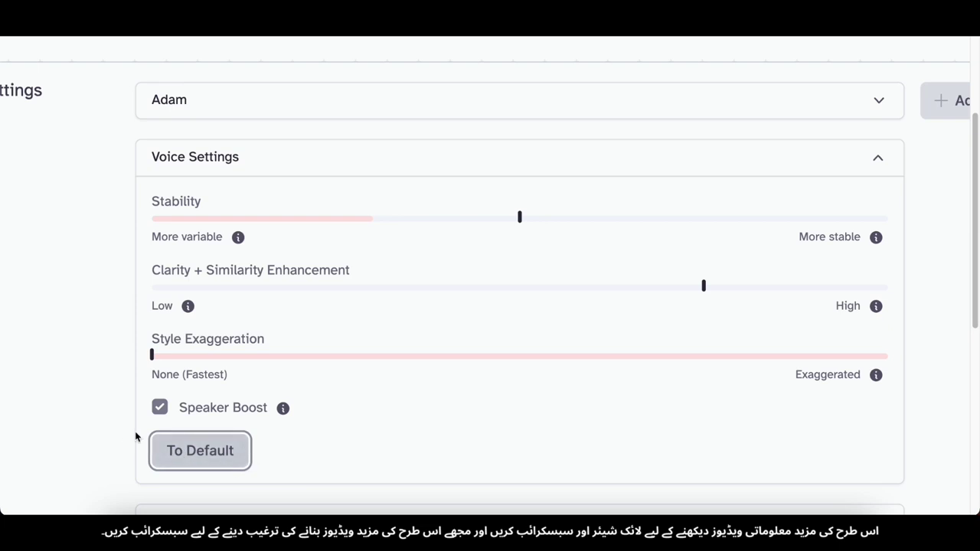
{"action": "left_click", "coordinate": [234, 168]}
{"action": "scroll", "coordinate": [263, 289], "scroll_direction": "down", "scroll_amount": 1}
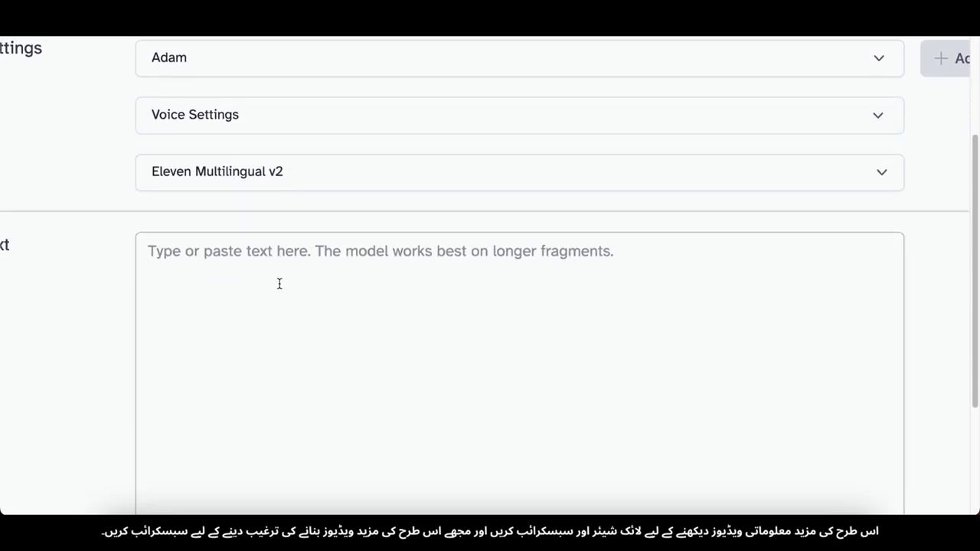
Copy the first three story paragraphs from The Whispering Grove note into the speech text field and generate the audio
{"action": "scroll", "coordinate": [280, 284], "scroll_direction": "down", "scroll_amount": 2}
{"action": "left_click", "coordinate": [194, 228]}
{"action": "scroll", "coordinate": [204, 230], "scroll_direction": "down", "scroll_amount": 1}
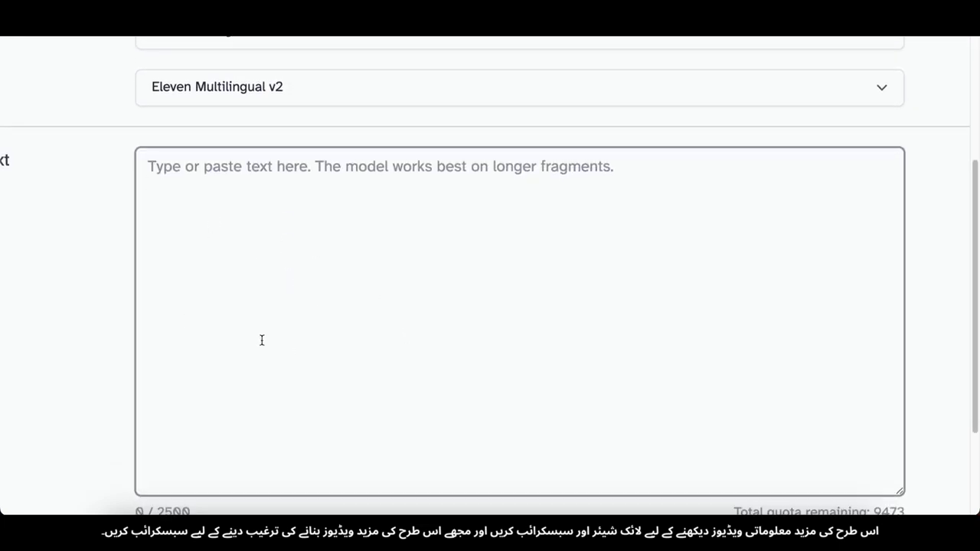
{"action": "left_click", "coordinate": [796, 489]}
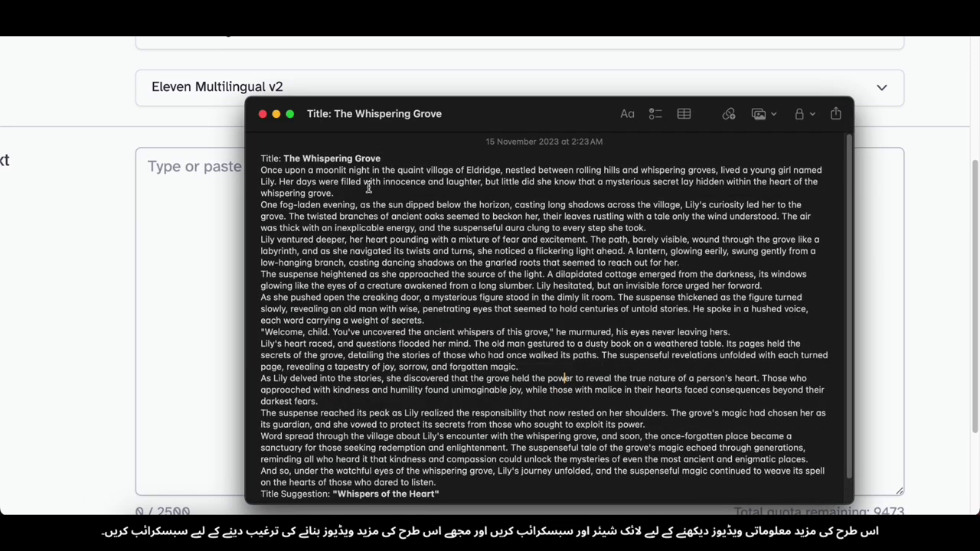
{"action": "left_click_drag", "start_coordinate": [257, 170], "coordinate": [697, 261]}
{"action": "key", "text": "super+c"}
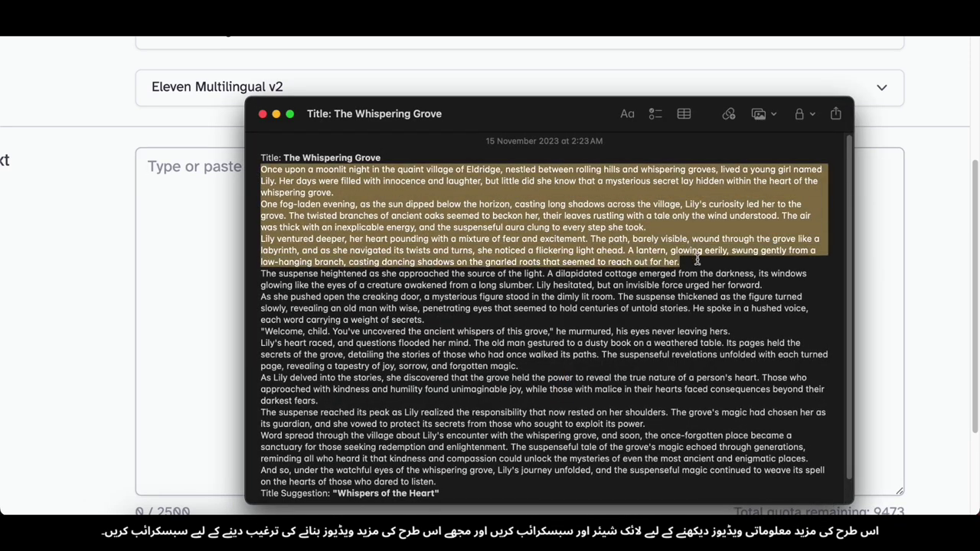
{"action": "left_click", "coordinate": [277, 114]}
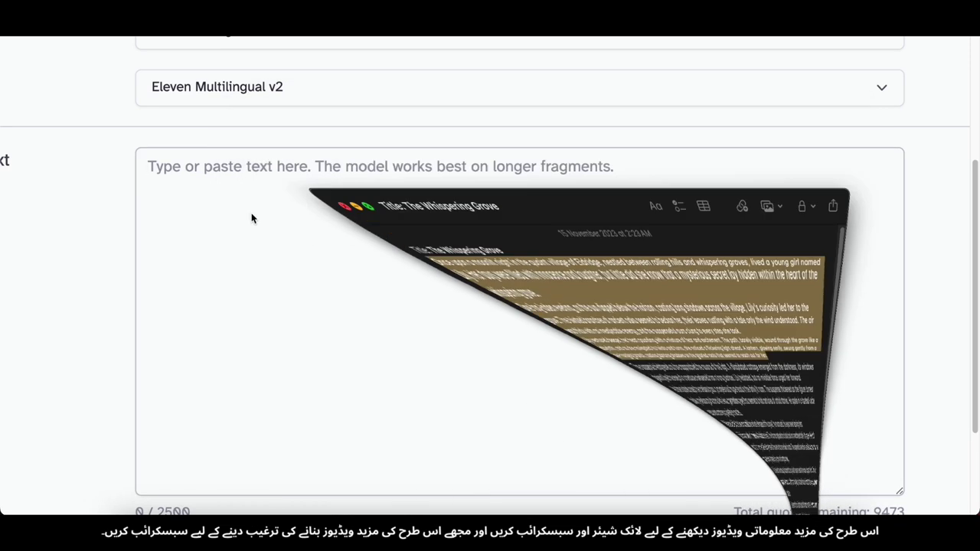
{"action": "key", "text": "super+v"}
{"action": "scroll", "coordinate": [261, 213], "scroll_direction": "down", "scroll_amount": 4}
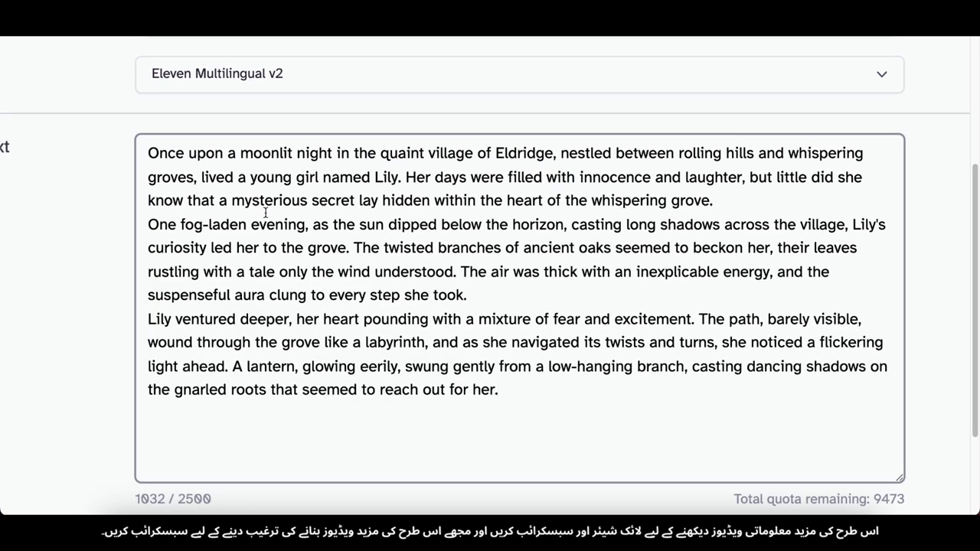
{"action": "left_click", "coordinate": [415, 295]}
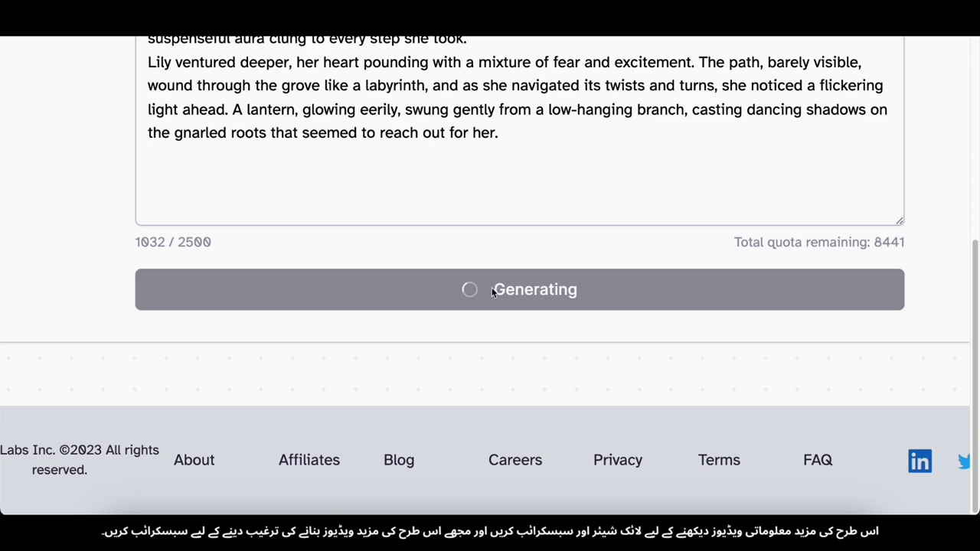
{"action": "scroll", "coordinate": [517, 297], "scroll_direction": "up", "scroll_amount": 3}
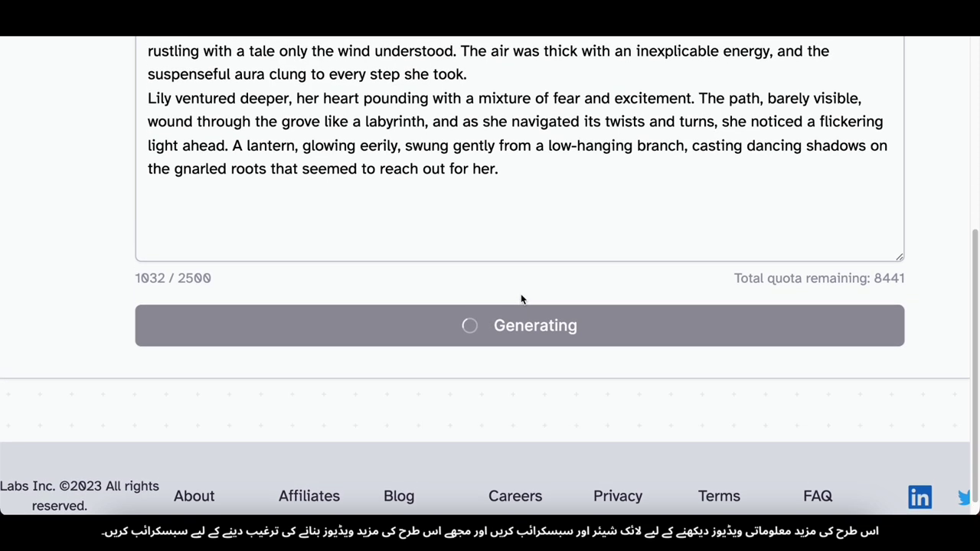
{"action": "scroll", "coordinate": [520, 294], "scroll_direction": "up", "scroll_amount": 1}
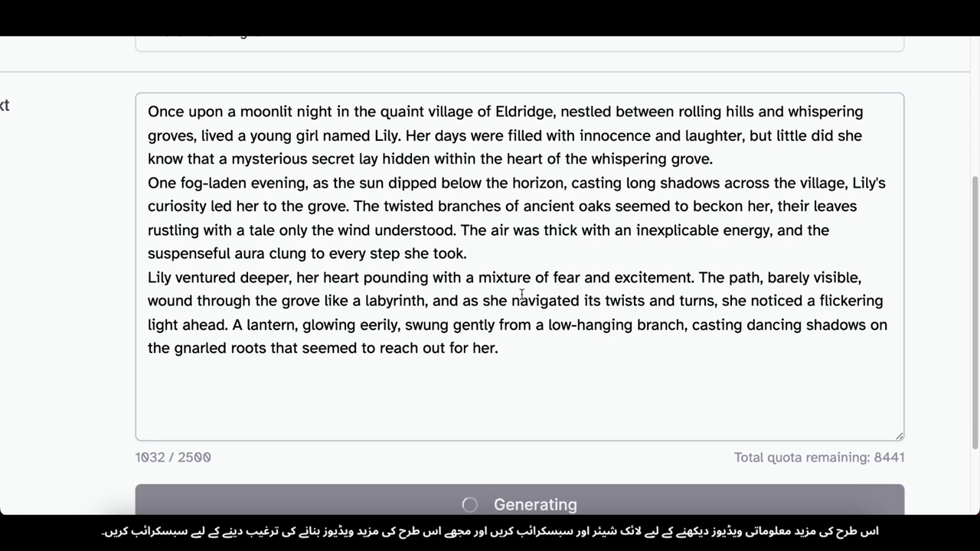
{"action": "scroll", "coordinate": [521, 294], "scroll_direction": "down", "scroll_amount": 1}
{"action": "left_click", "coordinate": [400, 320]}
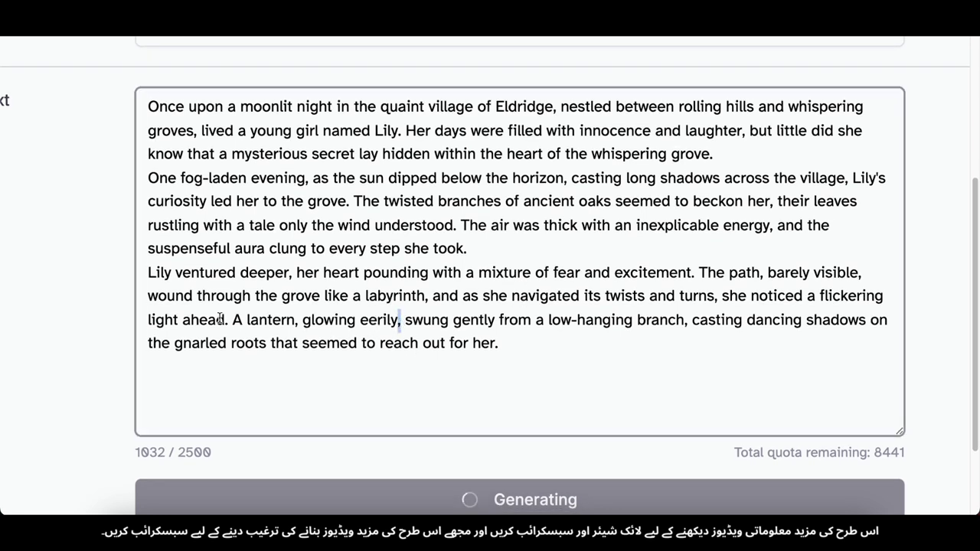
{"action": "scroll", "coordinate": [220, 319], "scroll_direction": "down", "scroll_amount": 5}
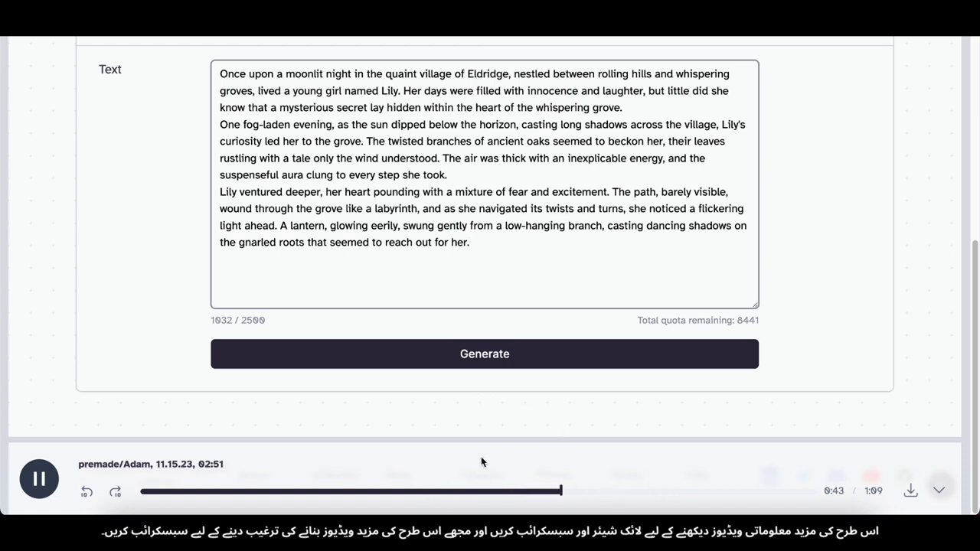
Pause the generated narration and look over the voice settings and source text
{"action": "left_click", "coordinate": [39, 479]}
{"action": "scroll", "coordinate": [510, 411], "scroll_direction": "up", "scroll_amount": 3}
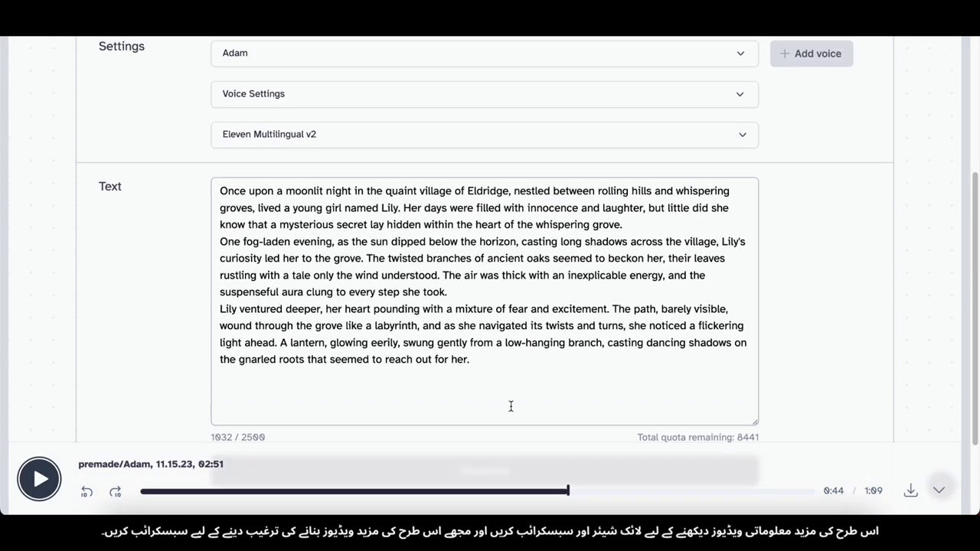
{"action": "scroll", "coordinate": [511, 406], "scroll_direction": "up", "scroll_amount": 3}
{"action": "scroll", "coordinate": [474, 382], "scroll_direction": "down", "scroll_amount": 3}
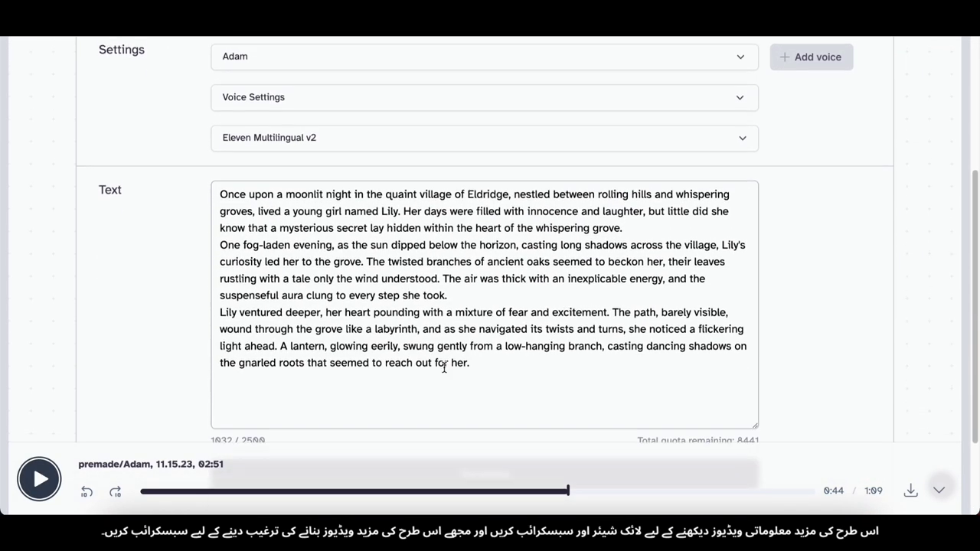
{"action": "scroll", "coordinate": [882, 329], "scroll_direction": "up", "scroll_amount": 1}
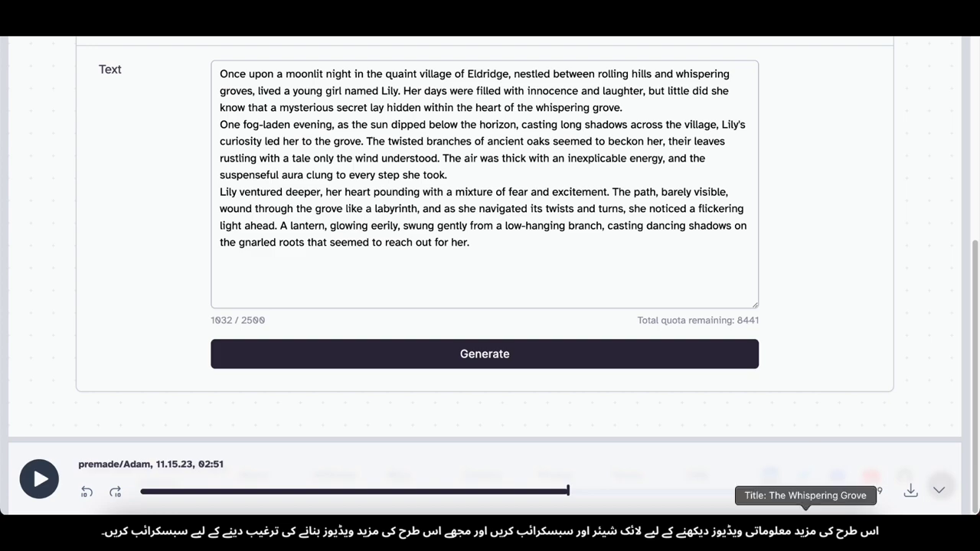
Replace the speech text with the note's fourth to eighth paragraphs, "The suspense heightened" through "darkest fears", and generate the audio
{"action": "left_click", "coordinate": [810, 528]}
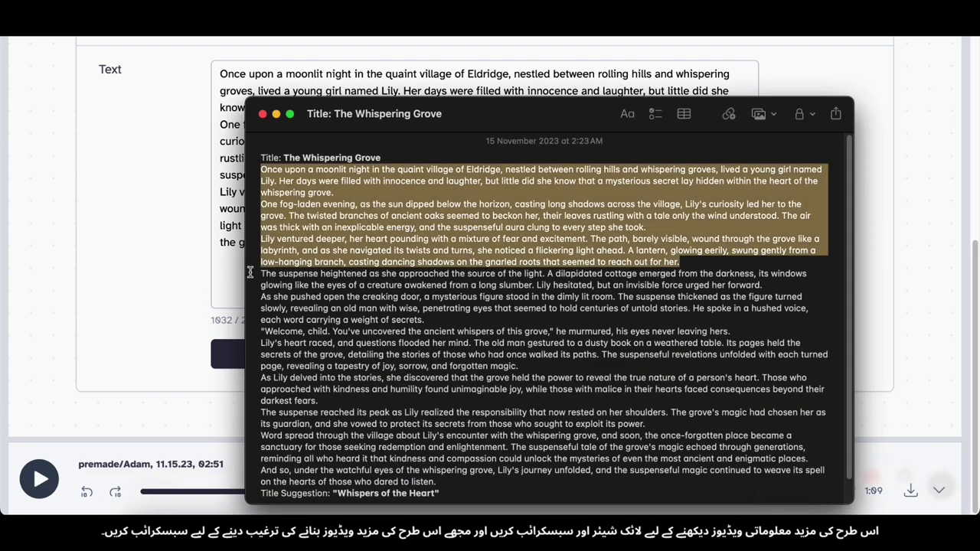
{"action": "left_click_drag", "start_coordinate": [255, 274], "coordinate": [420, 403]}
{"action": "key", "text": "ctrl+c"}
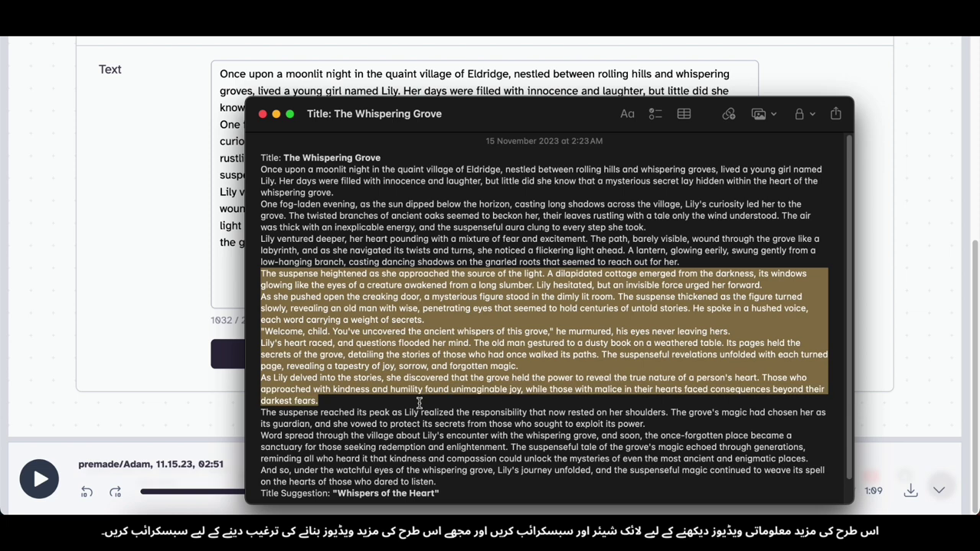
{"action": "left_click", "coordinate": [276, 114]}
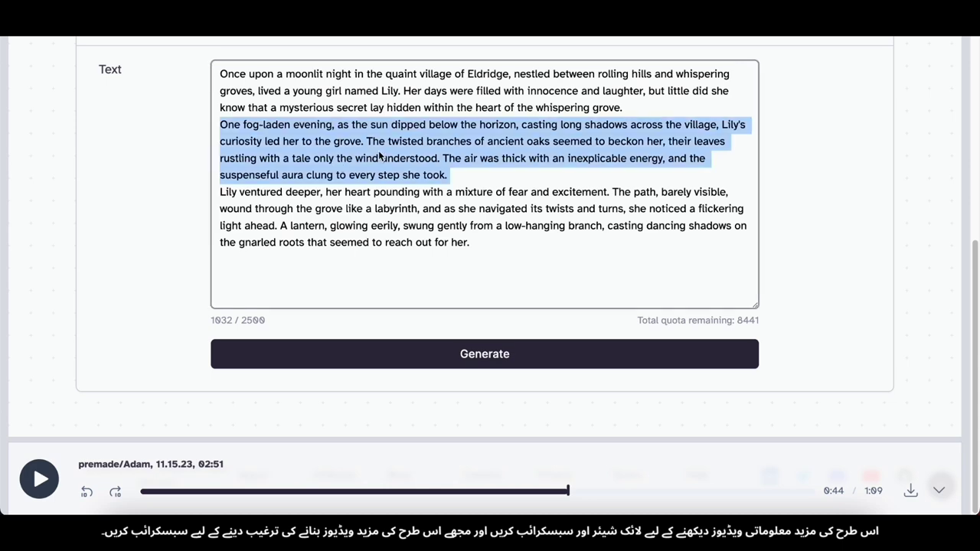
{"action": "key", "text": "ctrl+a"}
{"action": "key", "text": "ctrl+v"}
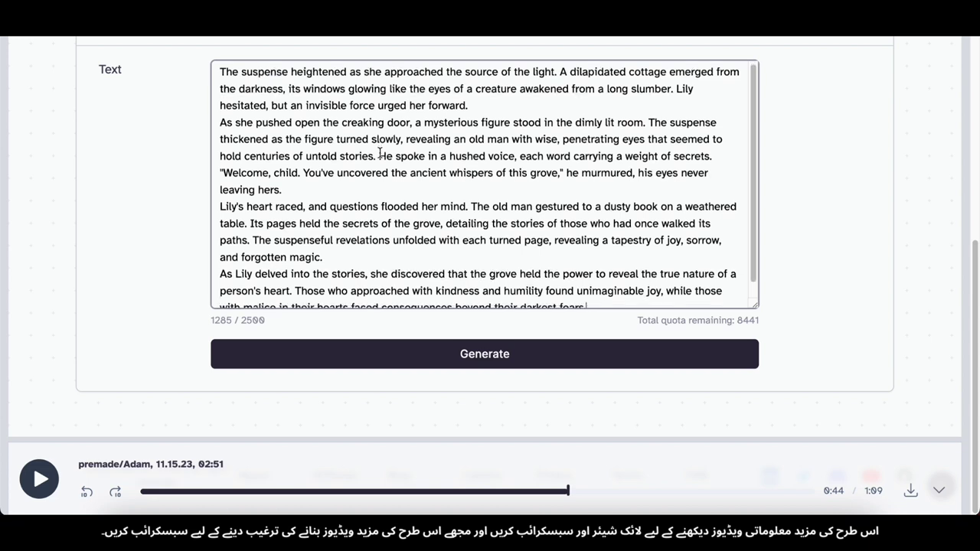
{"action": "scroll", "coordinate": [387, 156], "scroll_direction": "down", "scroll_amount": 1}
{"action": "left_click", "coordinate": [498, 361]}
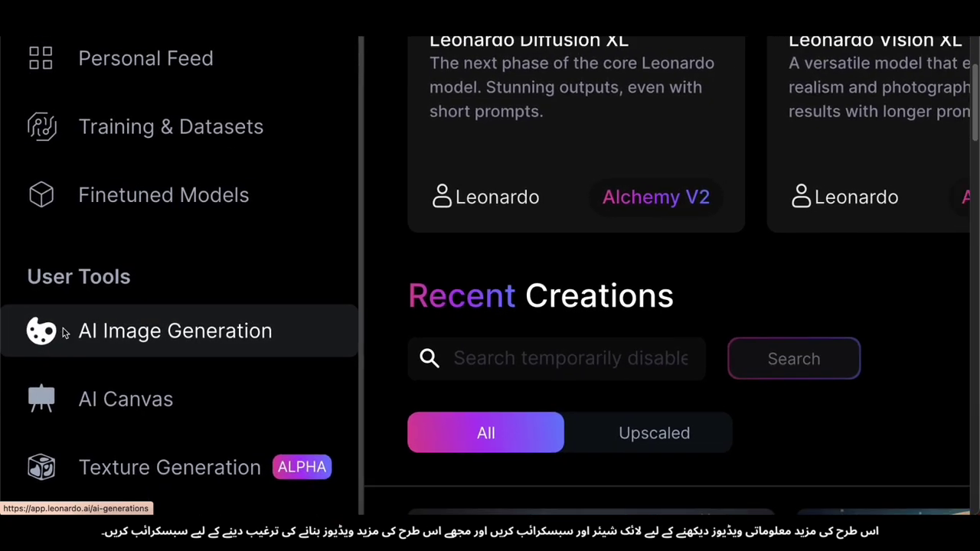
Open AI Image Generation in Leonardo.Ai and clear the existing prompt
{"action": "left_click", "coordinate": [26, 329]}
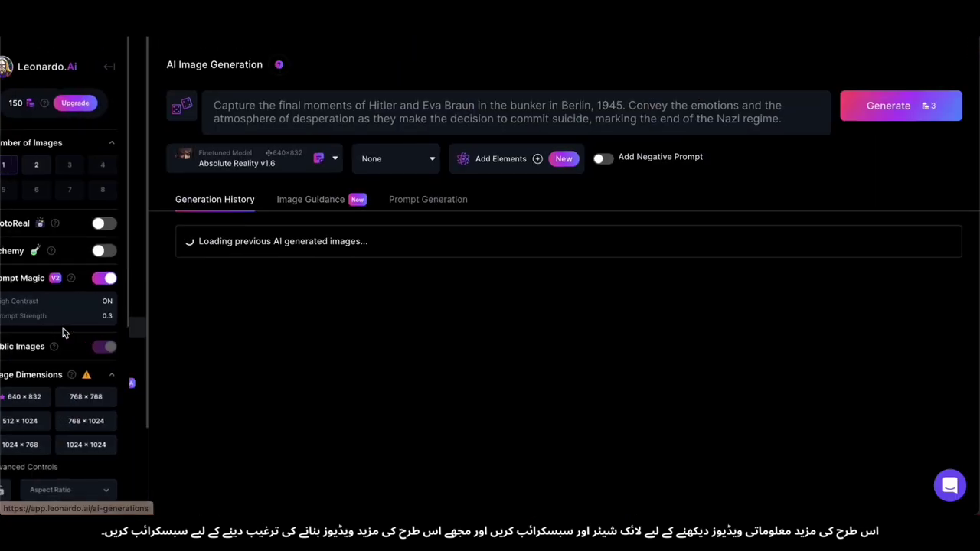
{"action": "left_click", "coordinate": [494, 115]}
{"action": "key", "text": "ctrl+a"}
{"action": "key", "text": "BackSpace"}
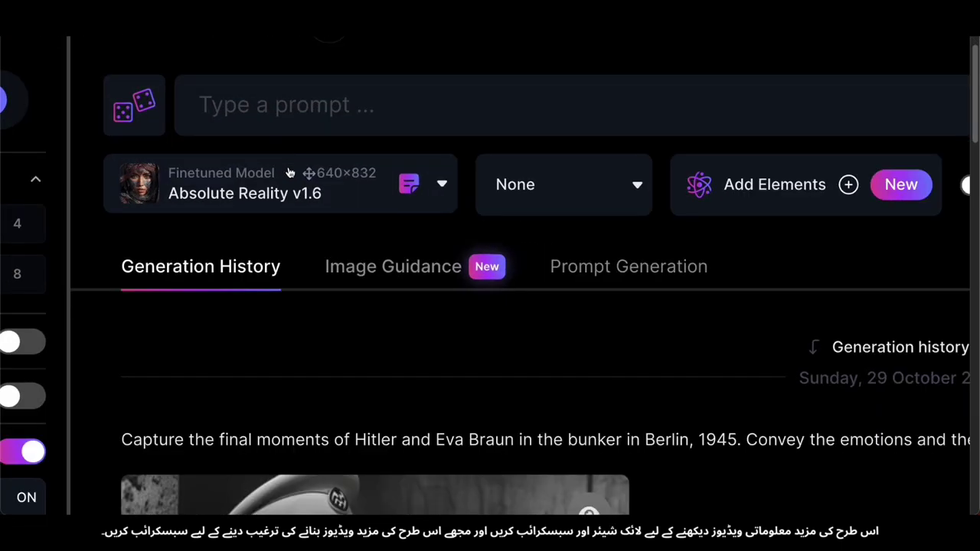
Switch the finetuned model to 3D Animation Style
{"action": "left_click", "coordinate": [242, 194]}
{"action": "scroll", "coordinate": [228, 192], "scroll_direction": "down", "scroll_amount": 3}
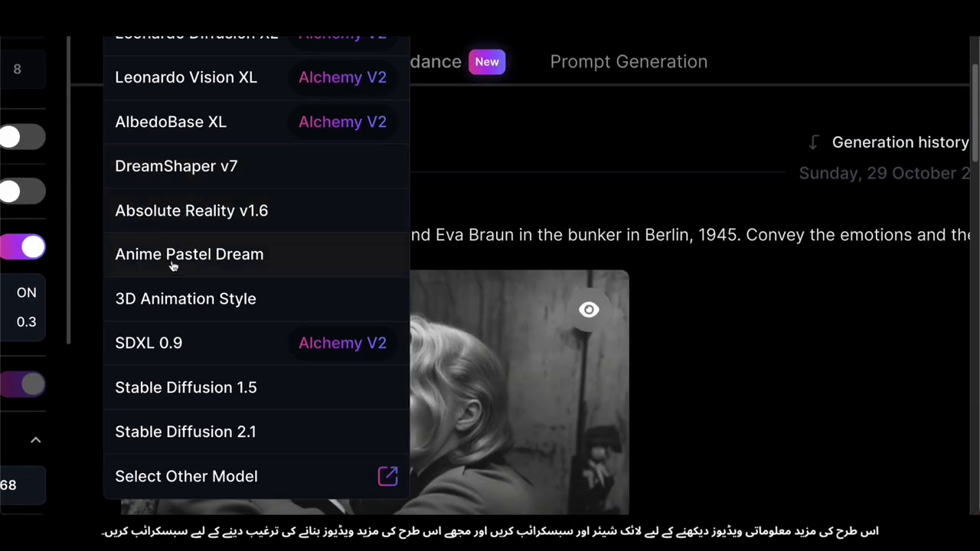
{"action": "scroll", "coordinate": [199, 268], "scroll_direction": "down", "scroll_amount": 1}
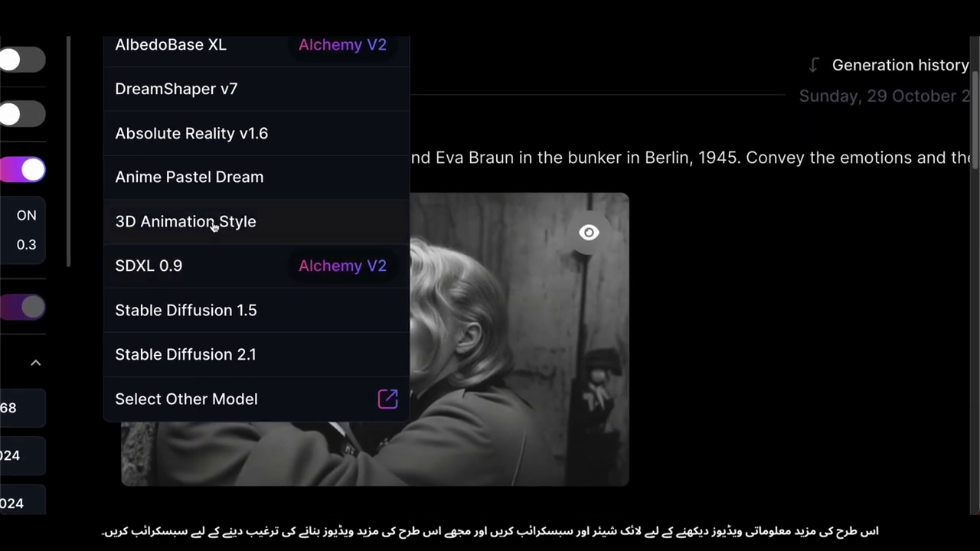
{"action": "left_click", "coordinate": [215, 225]}
{"action": "scroll", "coordinate": [223, 199], "scroll_direction": "up", "scroll_amount": 4}
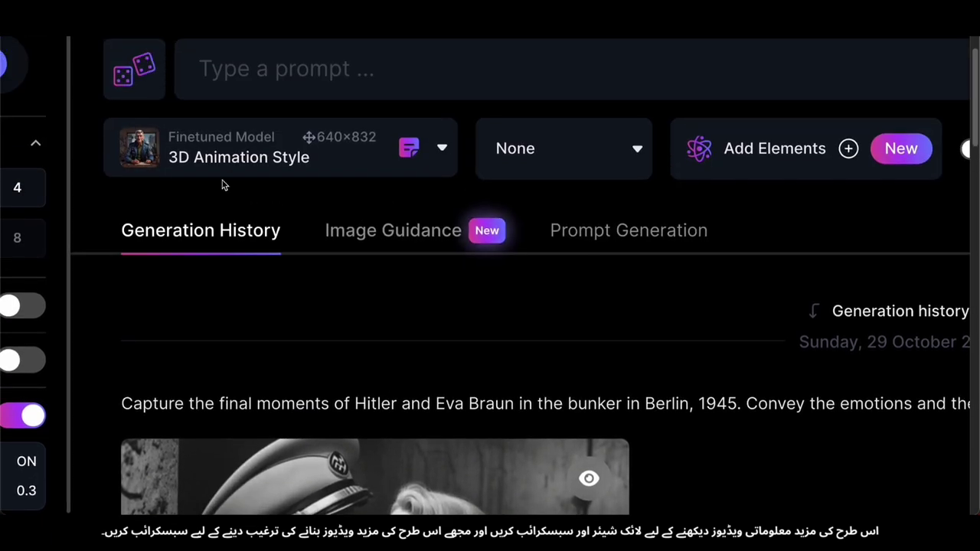
Browse the available finetuned models and choose Absolute Reality v1.6
{"action": "left_click", "coordinate": [223, 170]}
{"action": "scroll", "coordinate": [183, 245], "scroll_direction": "down", "scroll_amount": 4}
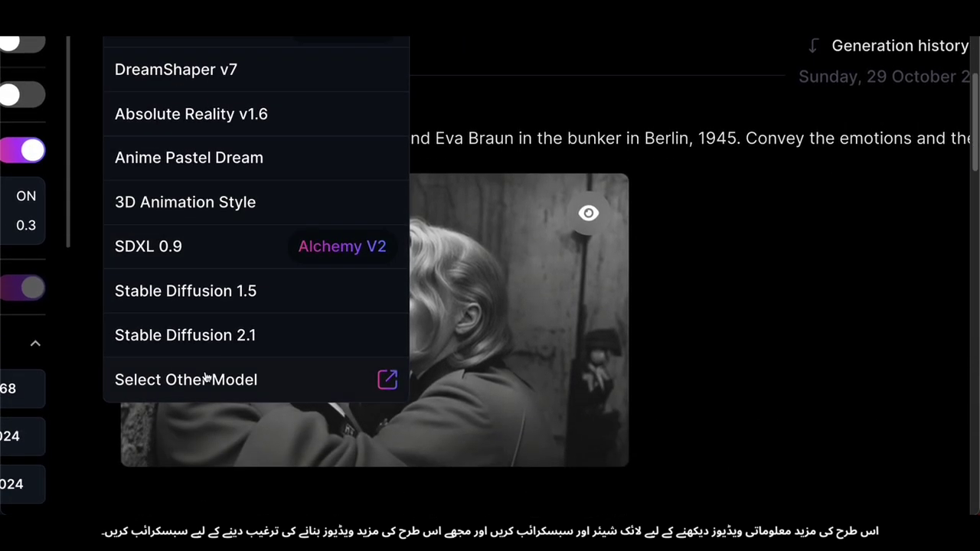
{"action": "scroll", "coordinate": [172, 334], "scroll_direction": "up", "scroll_amount": 1}
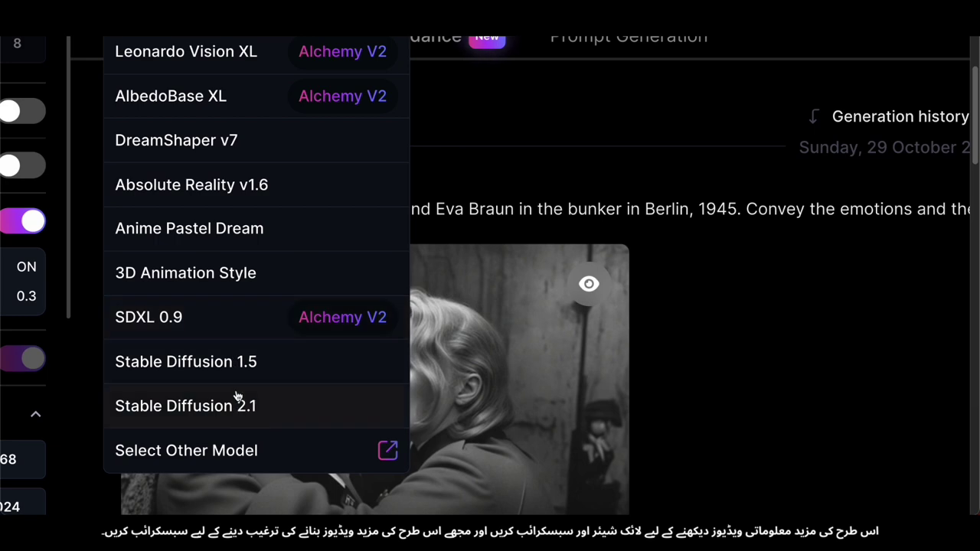
{"action": "scroll", "coordinate": [260, 382], "scroll_direction": "up", "scroll_amount": 3}
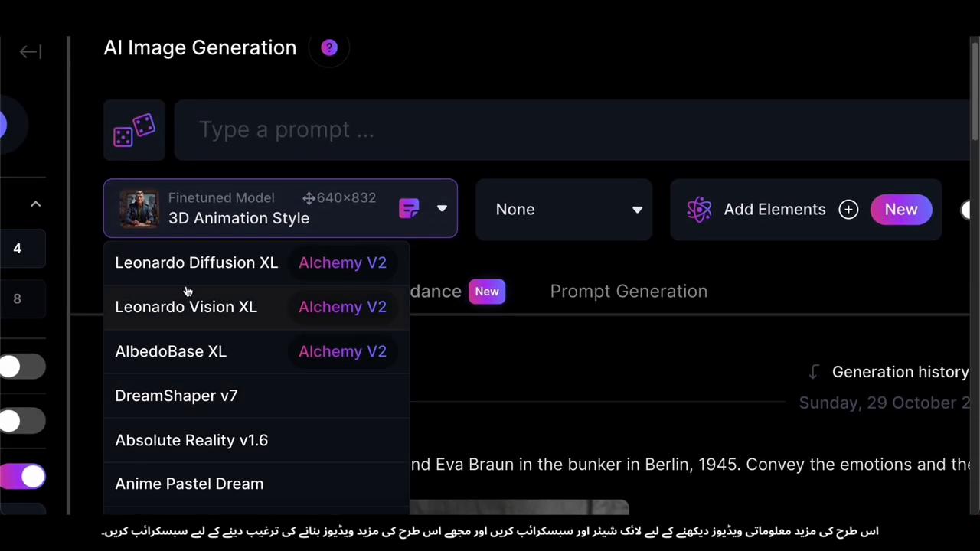
{"action": "scroll", "coordinate": [176, 306], "scroll_direction": "down", "scroll_amount": 1}
{"action": "scroll", "coordinate": [184, 306], "scroll_direction": "down", "scroll_amount": 1}
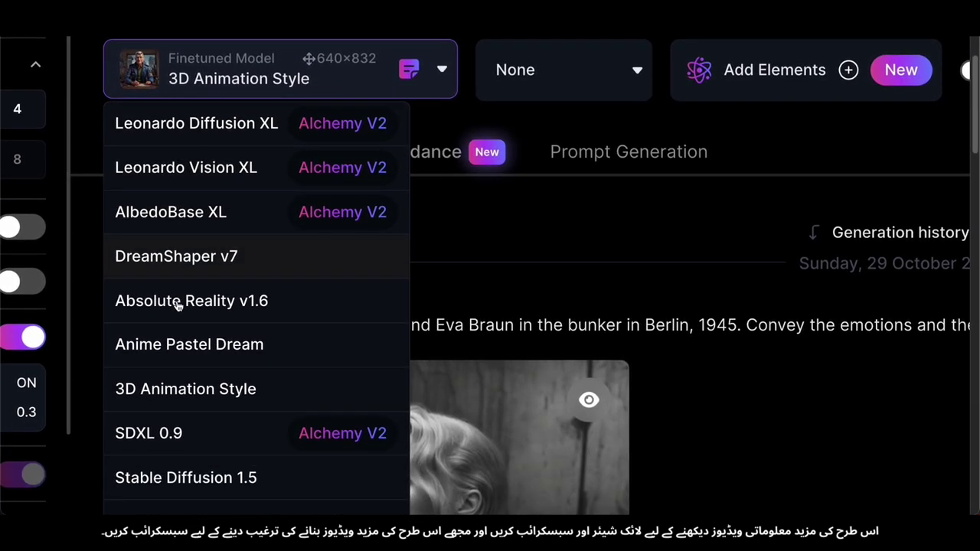
{"action": "left_click", "coordinate": [222, 319]}
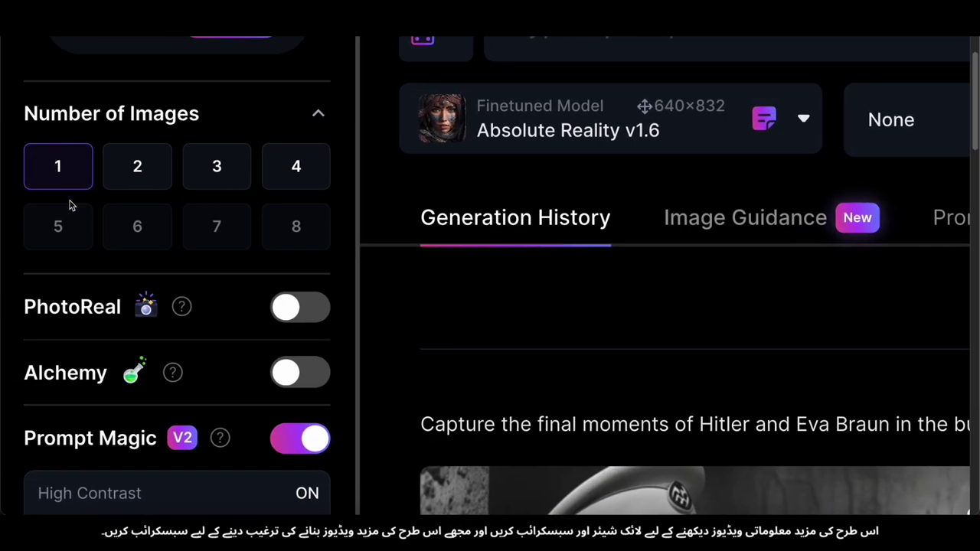
Set the image aspect ratio to 16:9 in the advanced dimension controls
{"action": "scroll", "coordinate": [69, 205], "scroll_direction": "down", "scroll_amount": 5}
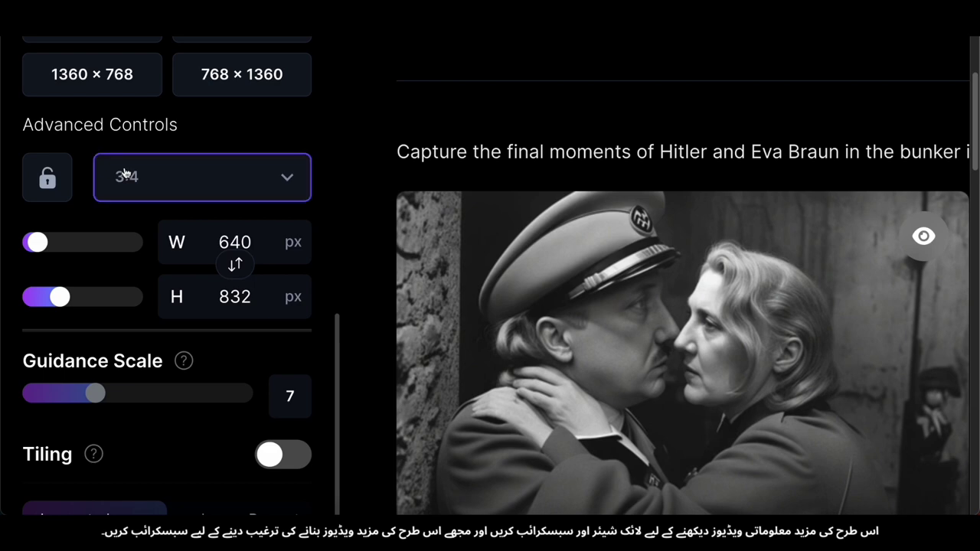
{"action": "scroll", "coordinate": [125, 173], "scroll_direction": "down", "scroll_amount": 1}
{"action": "left_click", "coordinate": [125, 139]}
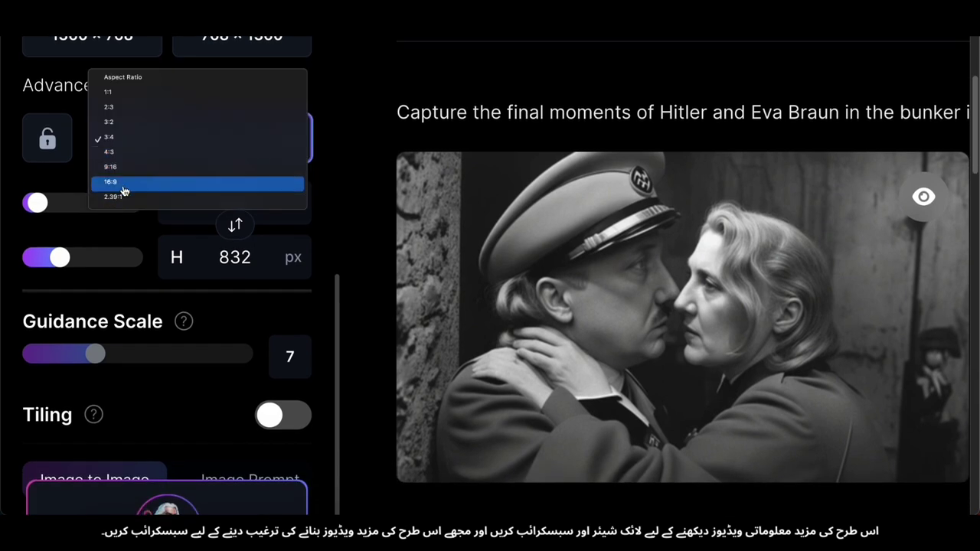
{"action": "left_click", "coordinate": [124, 182]}
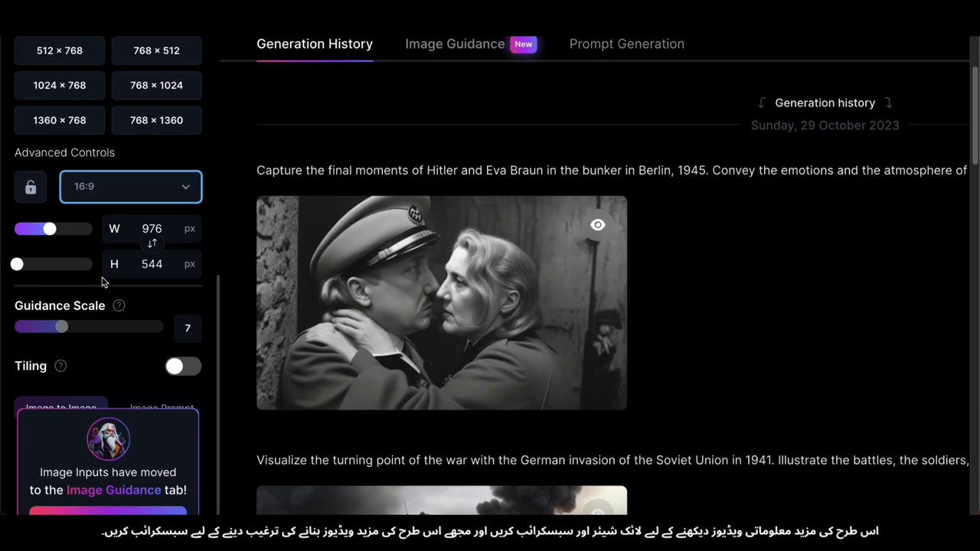
{"action": "scroll", "coordinate": [577, 303], "scroll_direction": "up", "scroll_amount": 3}
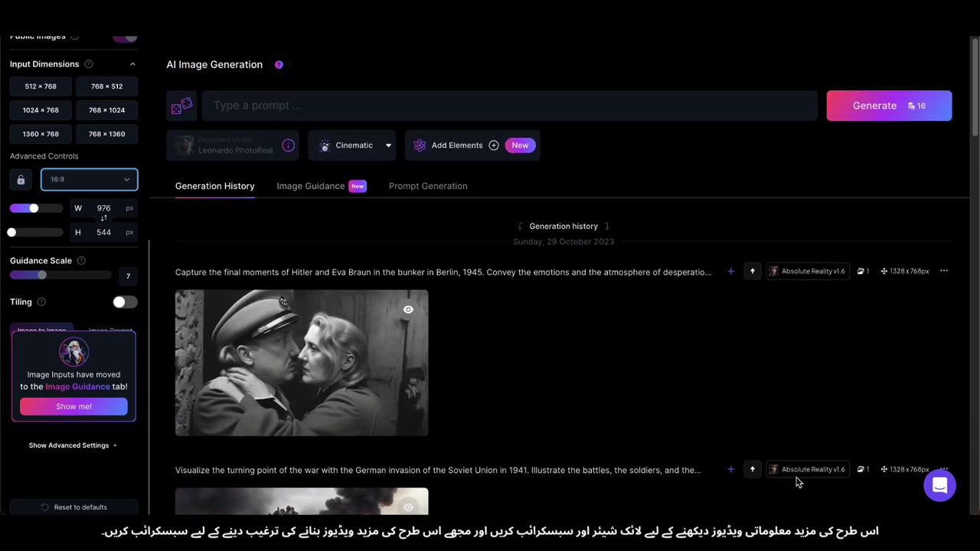
Move the note's first line, "Describe the moonlit night in the village of Eldridge", into the empty prompt and generate the image
{"action": "key", "text": "super+Tab"}
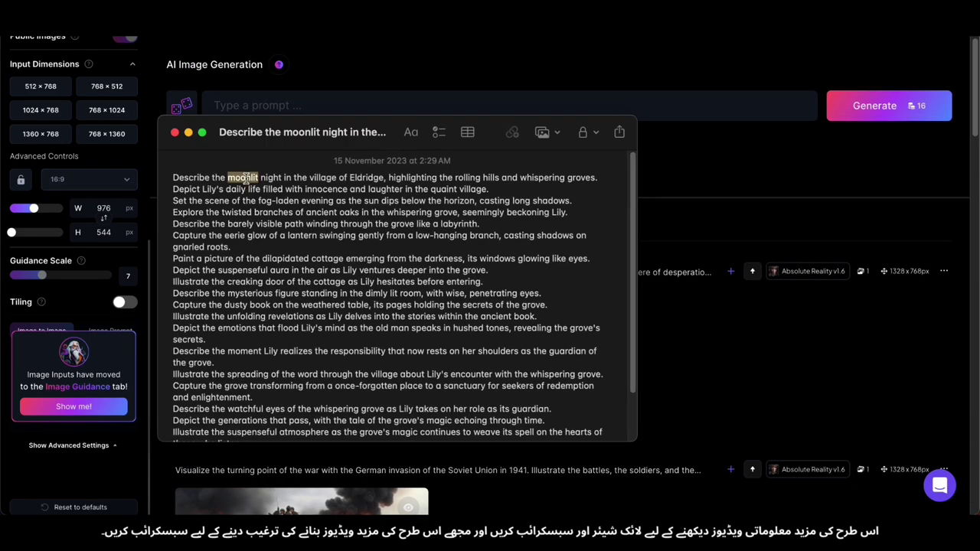
{"action": "triple_click", "coordinate": [245, 178]}
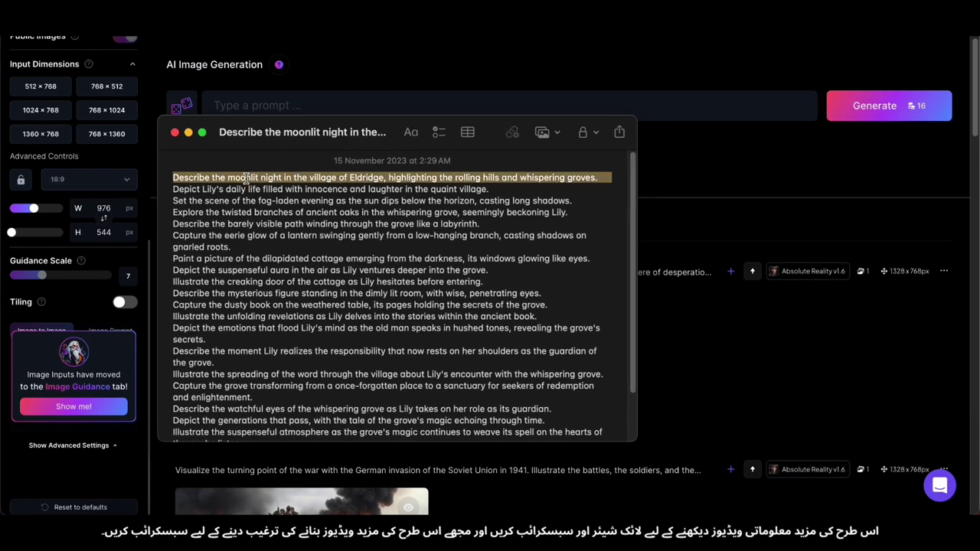
{"action": "key", "text": "super+x"}
{"action": "left_click", "coordinate": [186, 134]}
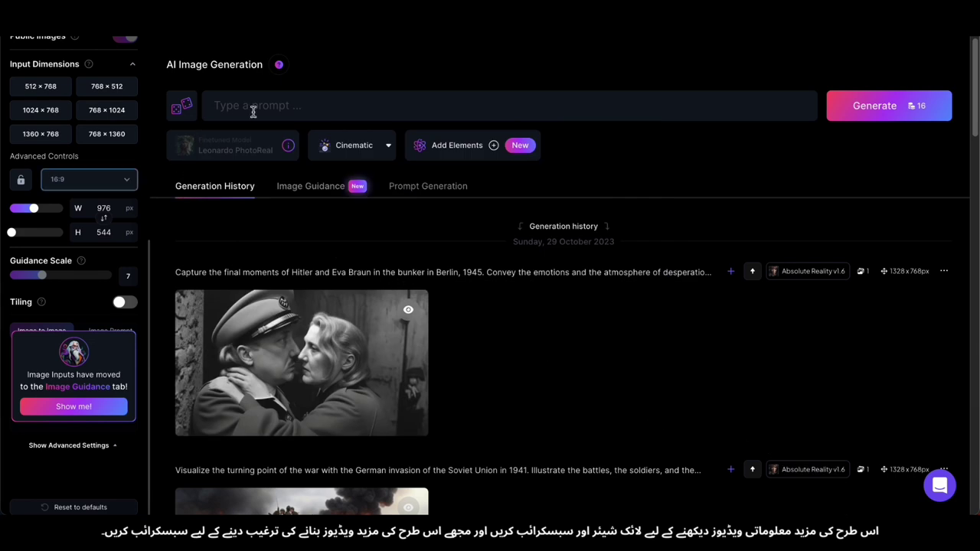
{"action": "left_click", "coordinate": [258, 105]}
{"action": "key", "text": "super+v"}
{"action": "left_click", "coordinate": [887, 107]}
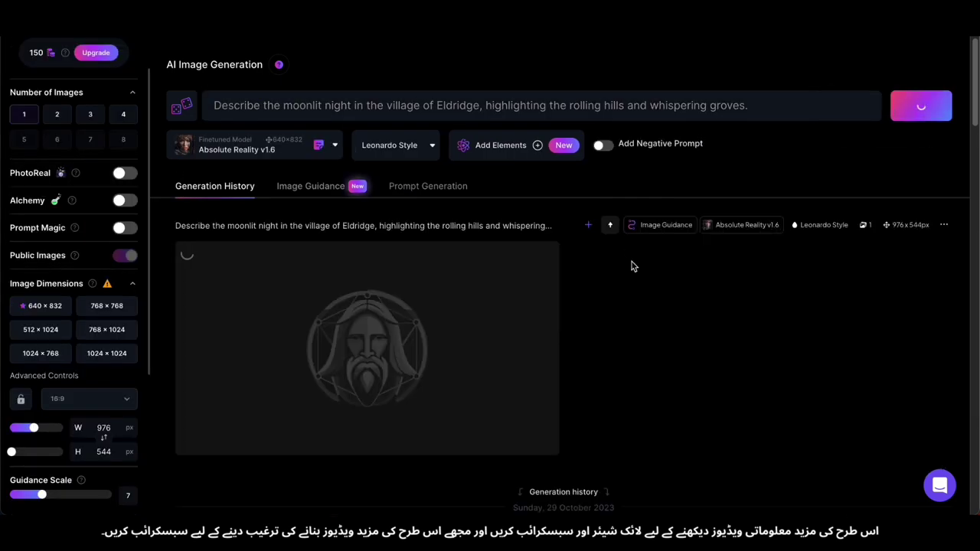
Examine the generated moonlit village image at full size and close the preview
{"action": "scroll", "coordinate": [638, 340], "scroll_direction": "down", "scroll_amount": 2}
{"action": "scroll", "coordinate": [638, 340], "scroll_direction": "down", "scroll_amount": 2}
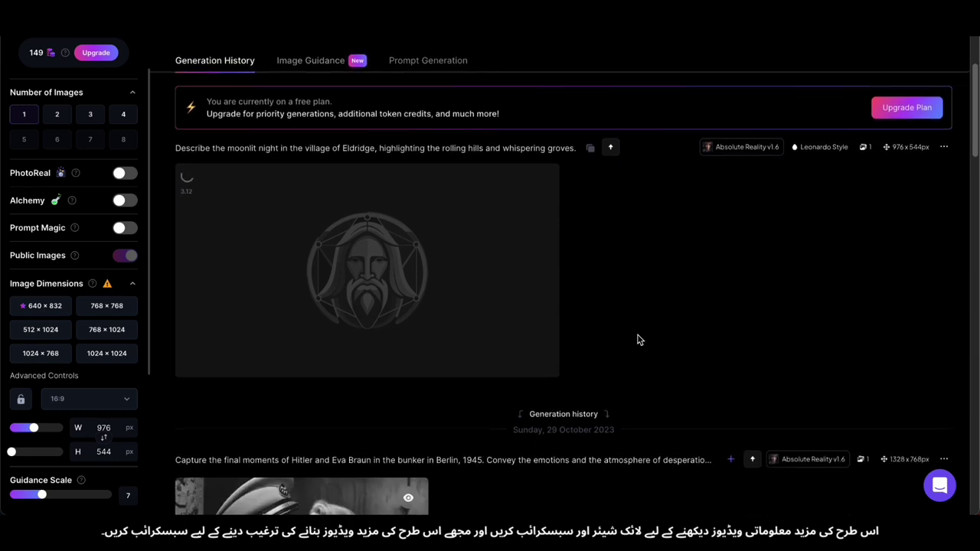
{"action": "scroll", "coordinate": [638, 340], "scroll_direction": "up", "scroll_amount": 2}
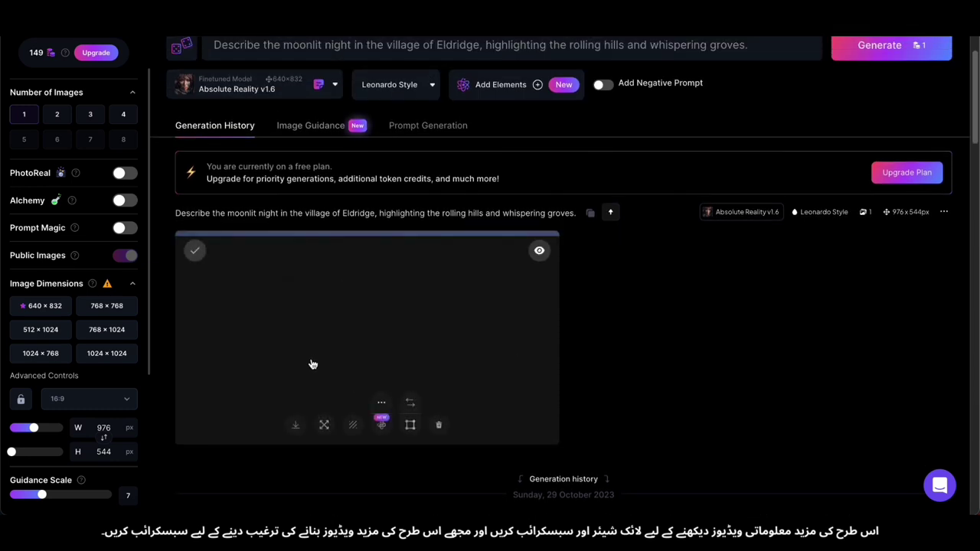
{"action": "left_click", "coordinate": [402, 294]}
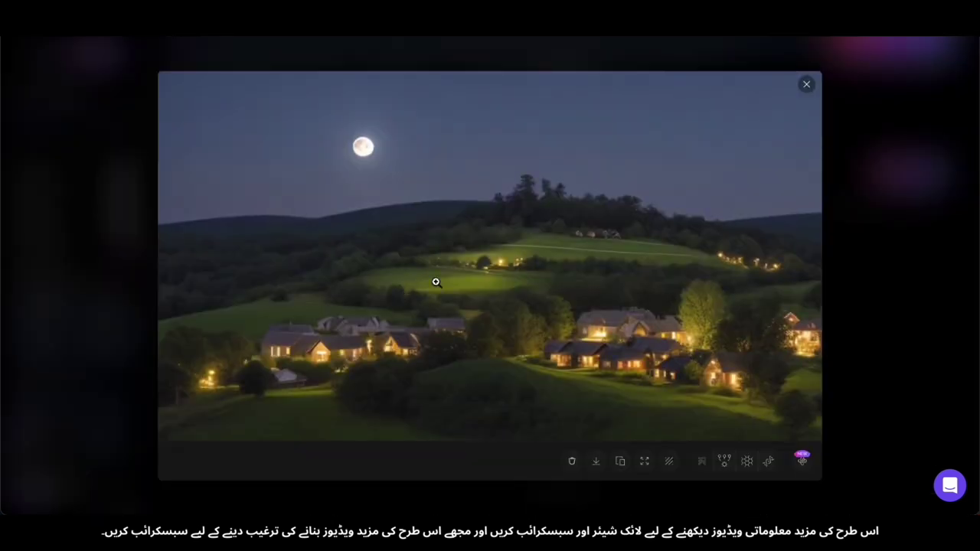
{"action": "left_click", "coordinate": [435, 282]}
{"action": "left_click", "coordinate": [873, 281]}
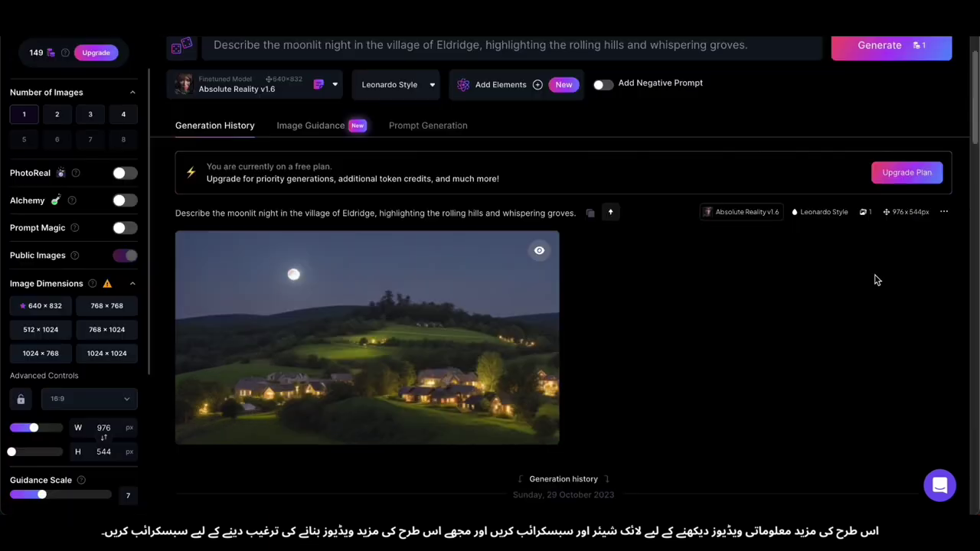
Replace the prompt with the note's line about "daily life filled with innocence and laughter", cutting it from the note, and generate the image
{"action": "key", "text": "super+Tab"}
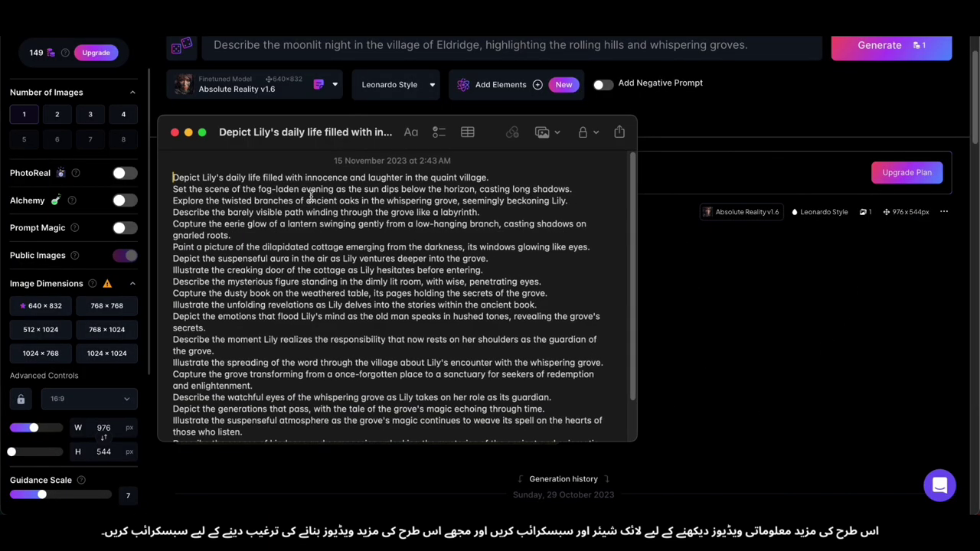
{"action": "triple_click", "coordinate": [219, 178]}
{"action": "key", "text": "super+x"}
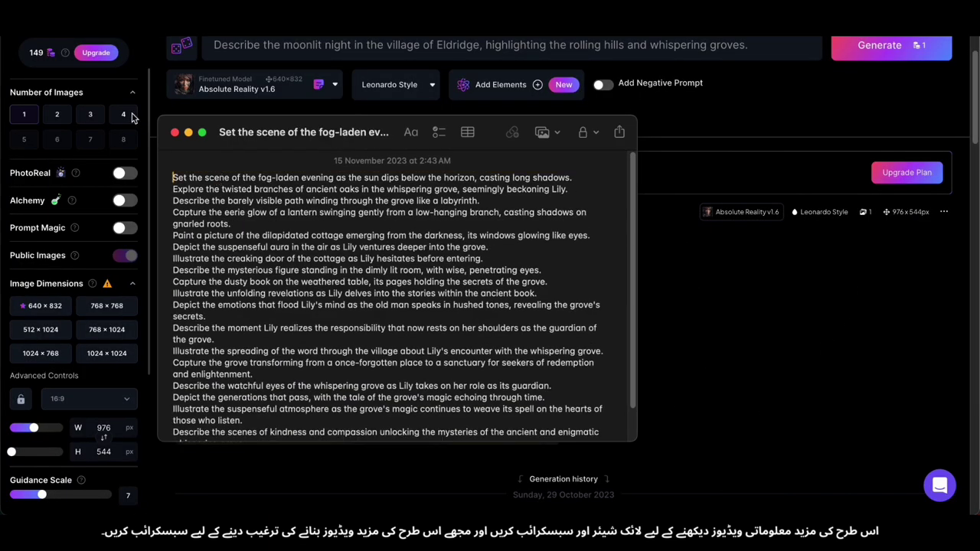
{"action": "left_click", "coordinate": [189, 133]}
{"action": "scroll", "coordinate": [406, 100], "scroll_direction": "up", "scroll_amount": 2}
{"action": "triple_click", "coordinate": [406, 98]}
{"action": "key", "text": "super+v"}
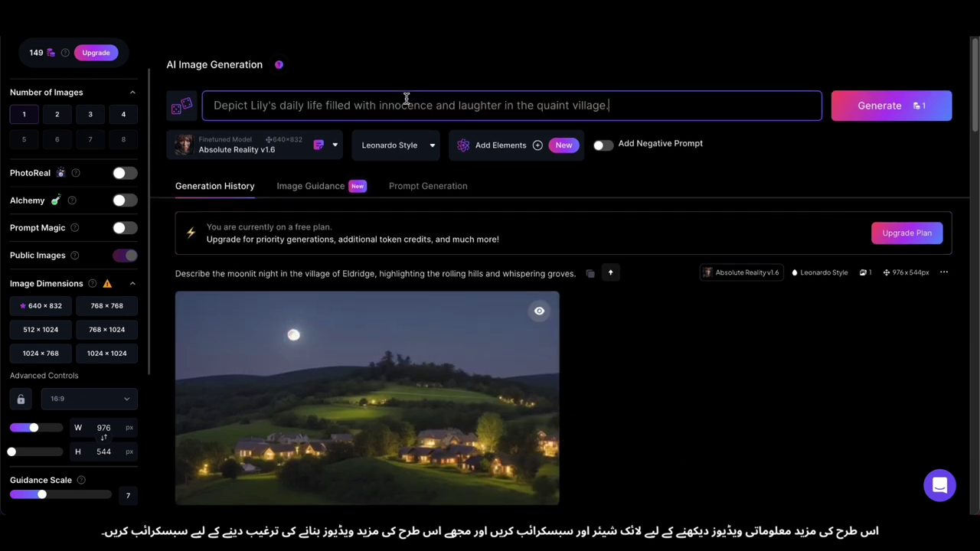
{"action": "left_click", "coordinate": [880, 107]}
Enlarge the generated daily-life village image to inspect it and close the preview
{"action": "scroll", "coordinate": [549, 295], "scroll_direction": "down", "scroll_amount": 1}
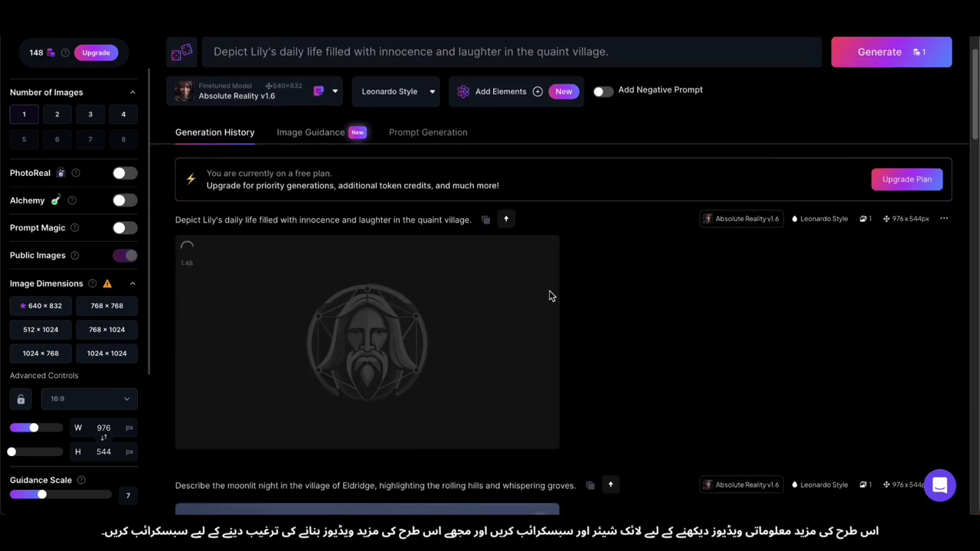
{"action": "scroll", "coordinate": [550, 295], "scroll_direction": "down", "scroll_amount": 1}
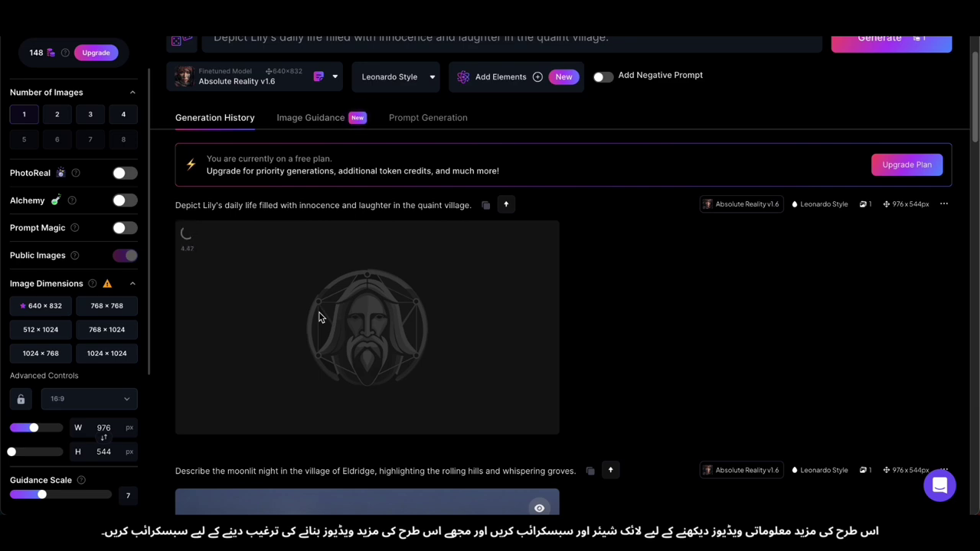
{"action": "scroll", "coordinate": [550, 367], "scroll_direction": "up", "scroll_amount": 1}
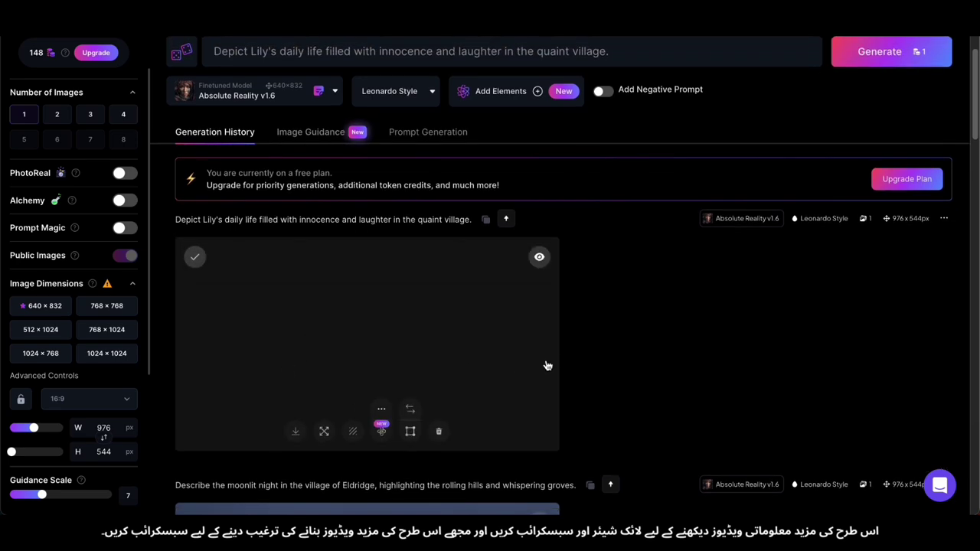
{"action": "left_click", "coordinate": [483, 320]}
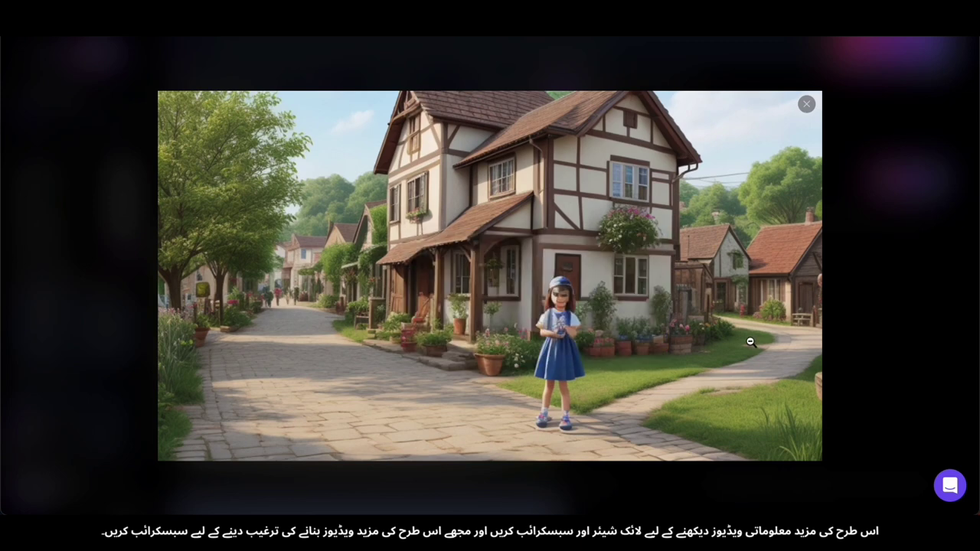
{"action": "left_click", "coordinate": [884, 284]}
Generate another image from the same daily-life prompt and view the new version
{"action": "left_click", "coordinate": [861, 121]}
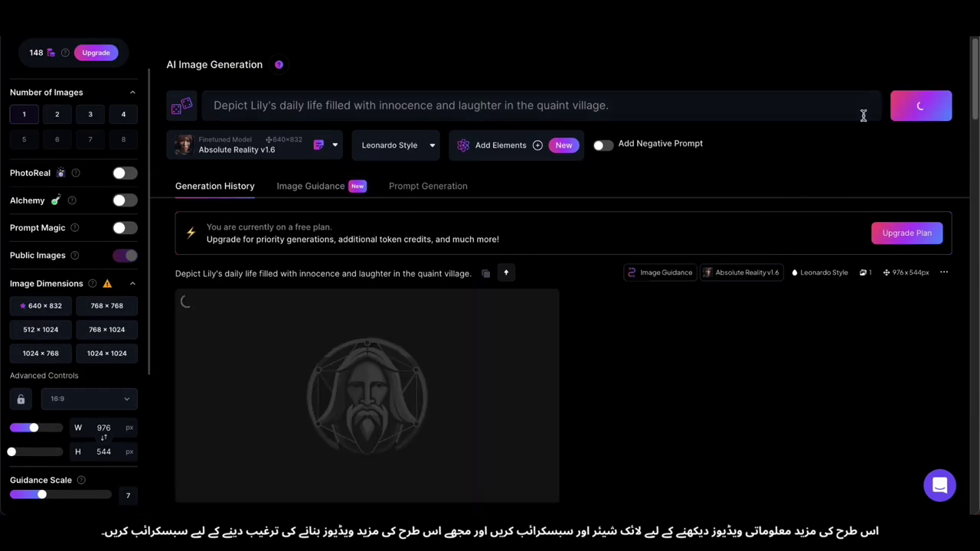
{"action": "scroll", "coordinate": [645, 262], "scroll_direction": "down", "scroll_amount": 1}
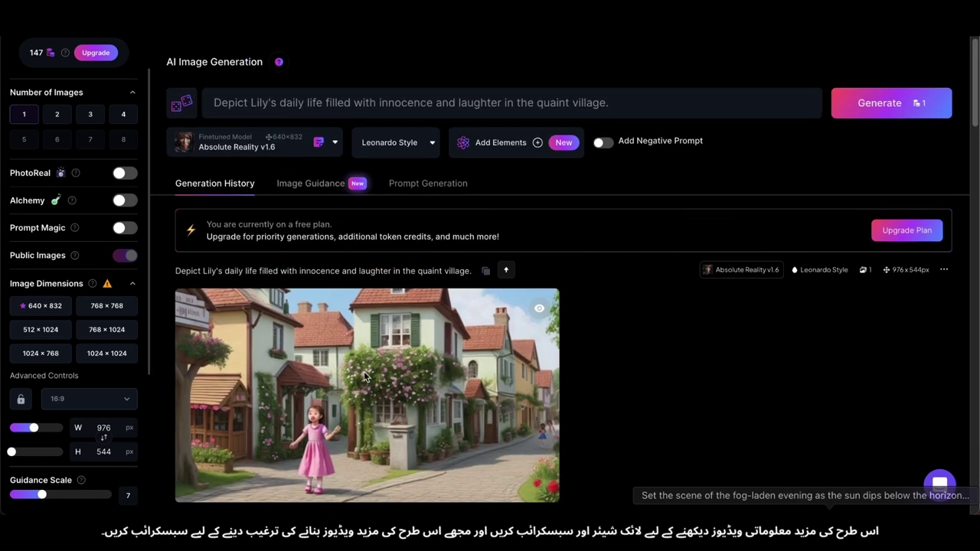
{"action": "left_click", "coordinate": [364, 376]}
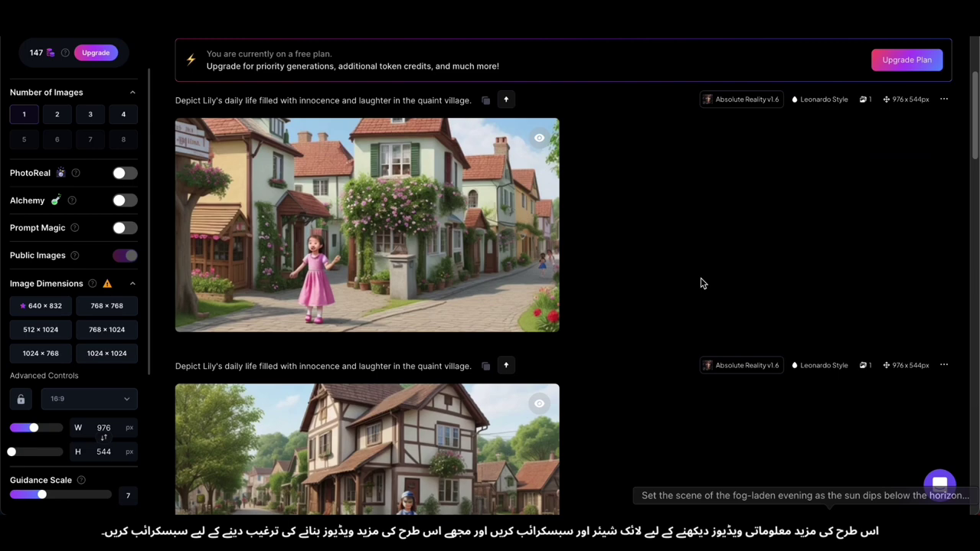
Replace the prompt with "Set the scene of the fog-laden evening as the sun dips below the horizon, casting long shadows." and generate the image
{"action": "scroll", "coordinate": [352, 114], "scroll_direction": "up", "scroll_amount": 3}
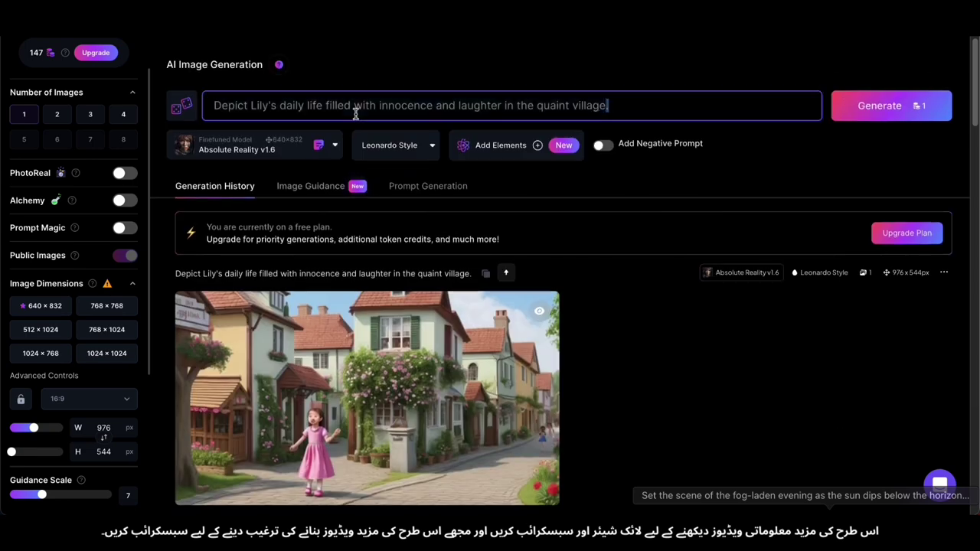
{"action": "key", "text": "ctrl+a"}
{"action": "key", "text": "ctrl+v"}
{"action": "key", "text": "Return"}
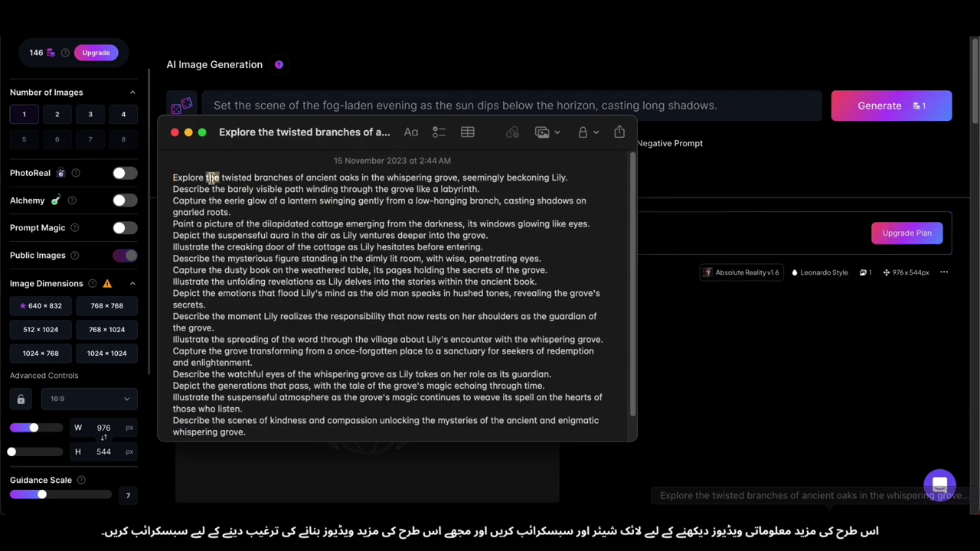
Cut the note's "Explore the twisted branches of ancient oaks" line, replace the prompt with it and generate the image
{"action": "triple_click", "coordinate": [211, 177]}
{"action": "key", "text": "super+x"}
{"action": "left_click", "coordinate": [513, 107]}
{"action": "key", "text": "super+a"}
{"action": "key", "text": "super+v"}
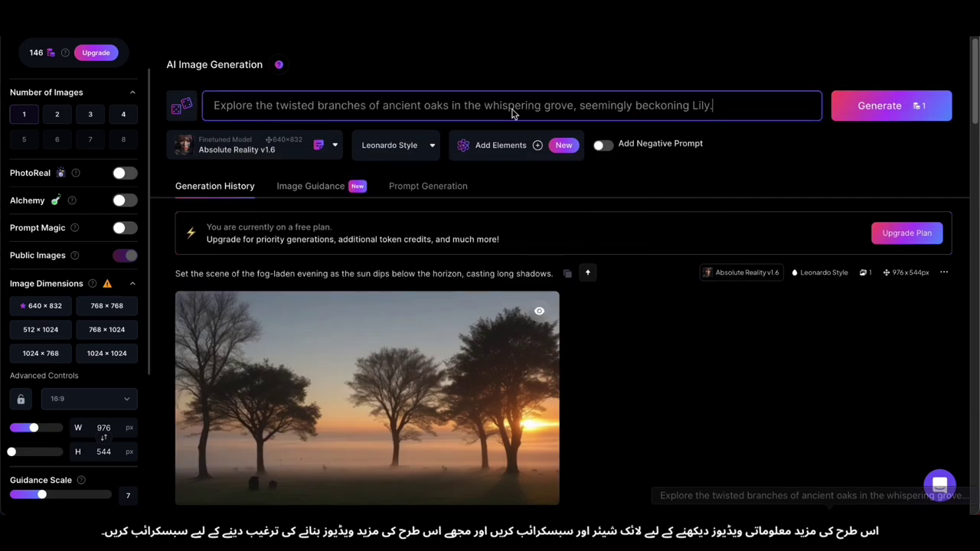
{"action": "key", "text": "Return"}
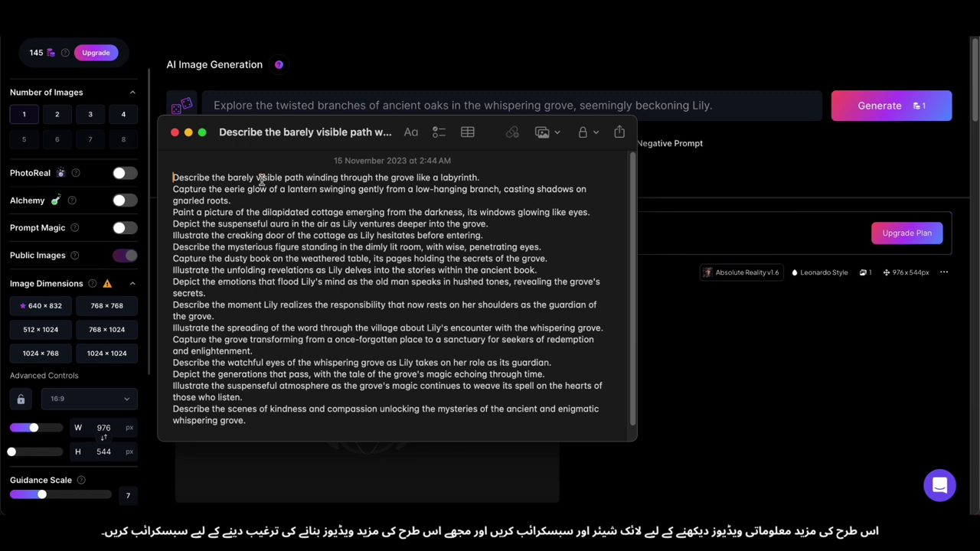
Cut the note's "Describe the barely visible path winding through the grove" line, replace the prompt with it and generate the image
{"action": "triple_click", "coordinate": [260, 175]}
{"action": "key", "text": "super+x"}
{"action": "left_click", "coordinate": [275, 102]}
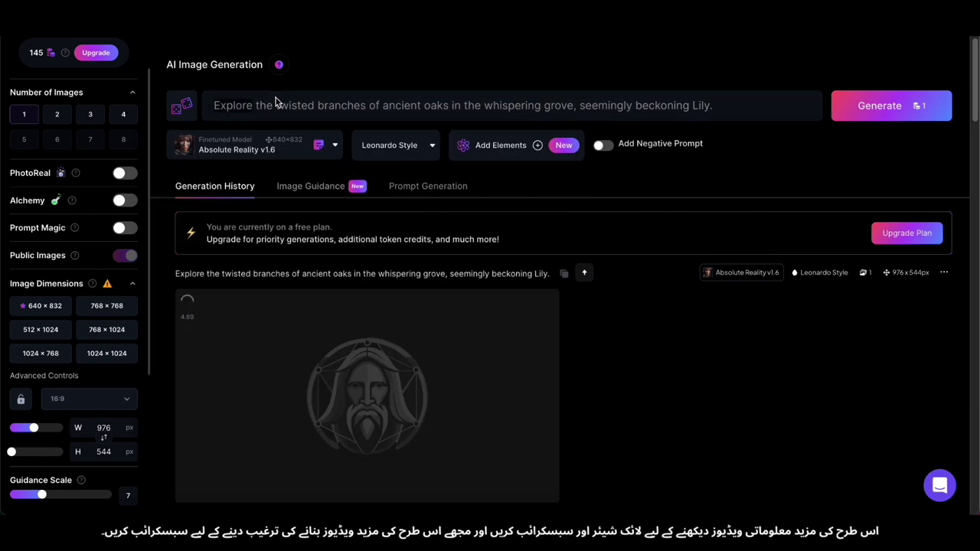
{"action": "key", "text": "super+a"}
{"action": "key", "text": "super+v"}
{"action": "left_click", "coordinate": [882, 107]}
Cut the note's "Capture the eerie glow of a lantern" line, replace the prompt with it and generate the image
{"action": "key", "text": "super+Tab"}
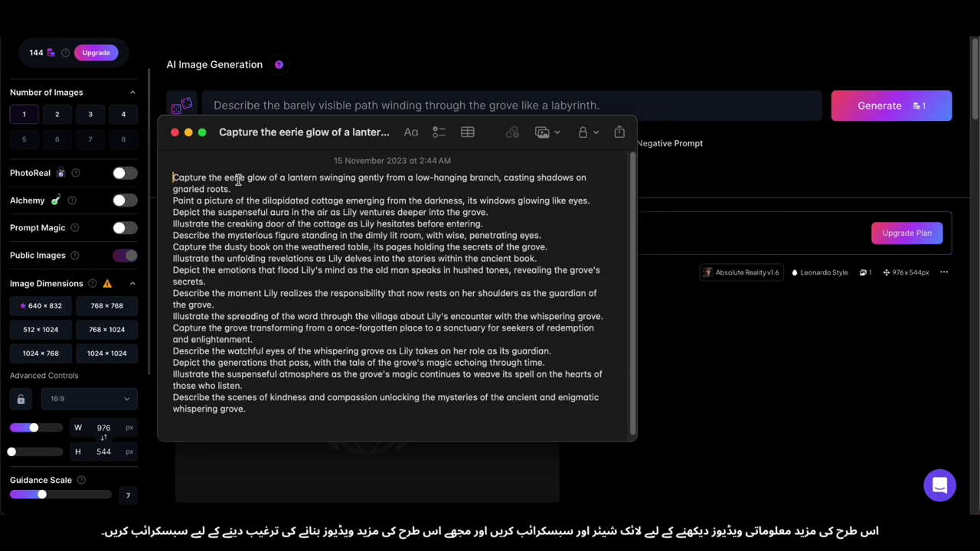
{"action": "triple_click", "coordinate": [238, 179]}
{"action": "key", "text": "super+x"}
{"action": "left_click", "coordinate": [291, 104]}
{"action": "key", "text": "super+a"}
{"action": "key", "text": "super+v"}
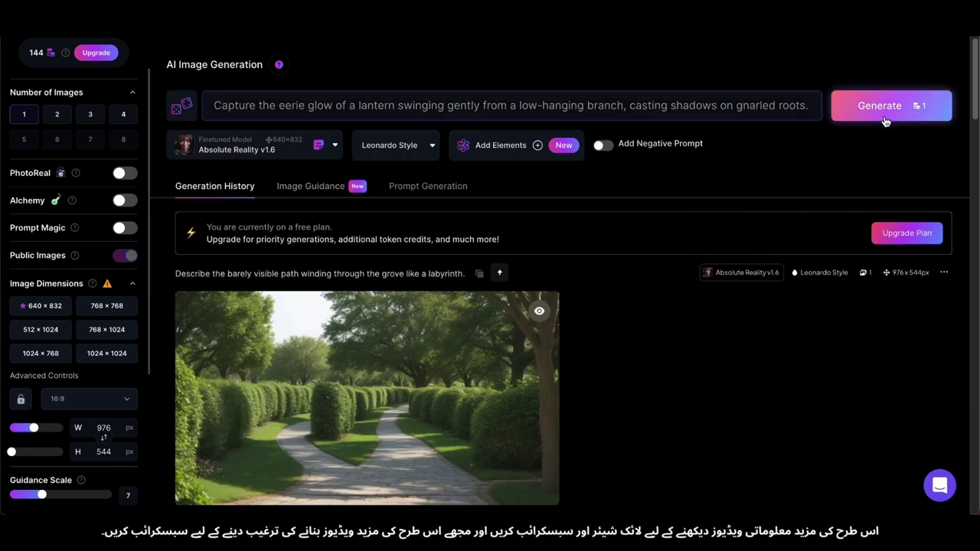
{"action": "left_click", "coordinate": [884, 121]}
{"action": "scroll", "coordinate": [614, 164], "scroll_direction": "down", "scroll_amount": 10}
{"action": "scroll", "coordinate": [322, 148], "scroll_direction": "up", "scroll_amount": 4}
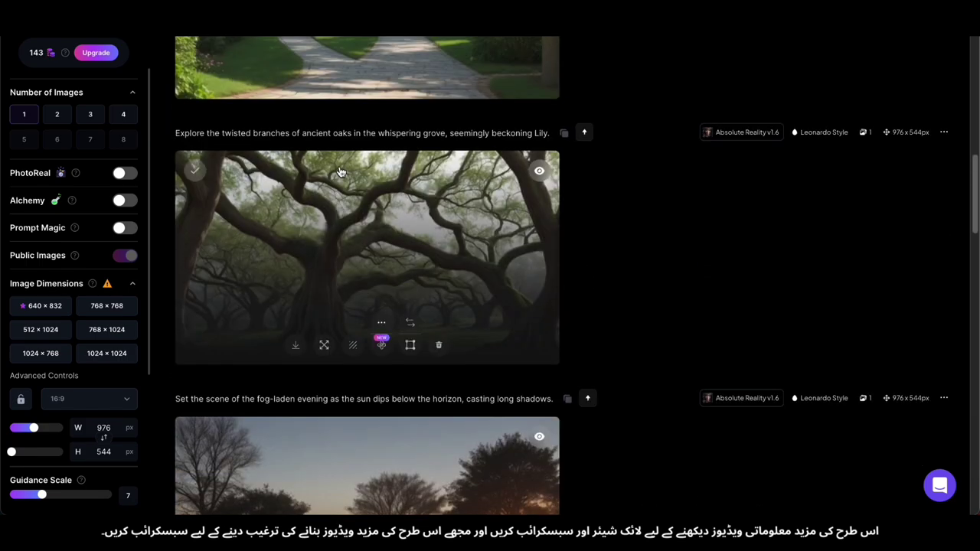
{"action": "scroll", "coordinate": [340, 171], "scroll_direction": "up", "scroll_amount": 8}
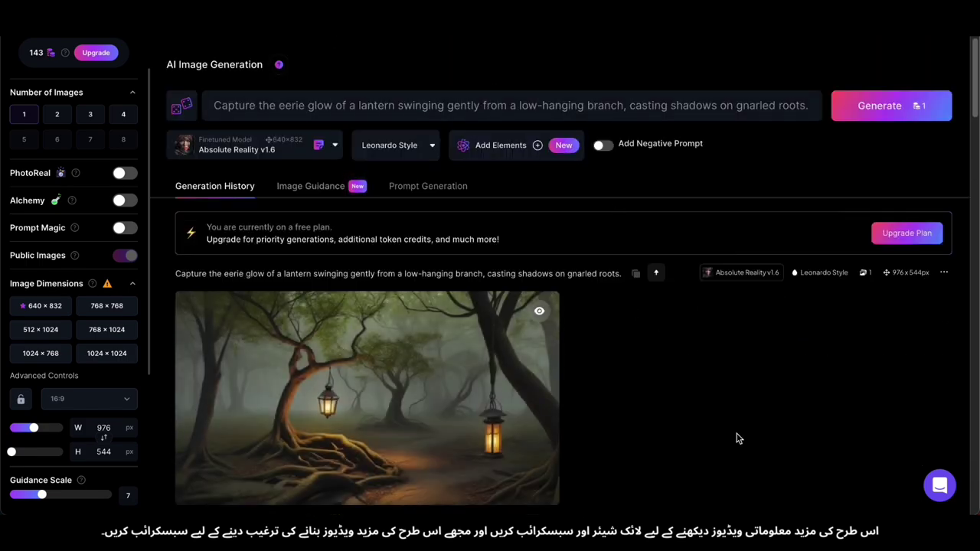
Cut the note's "Paint a picture of the dilapidated cottage" line, replace the prompt with it and generate the image
{"action": "left_click", "coordinate": [771, 490]}
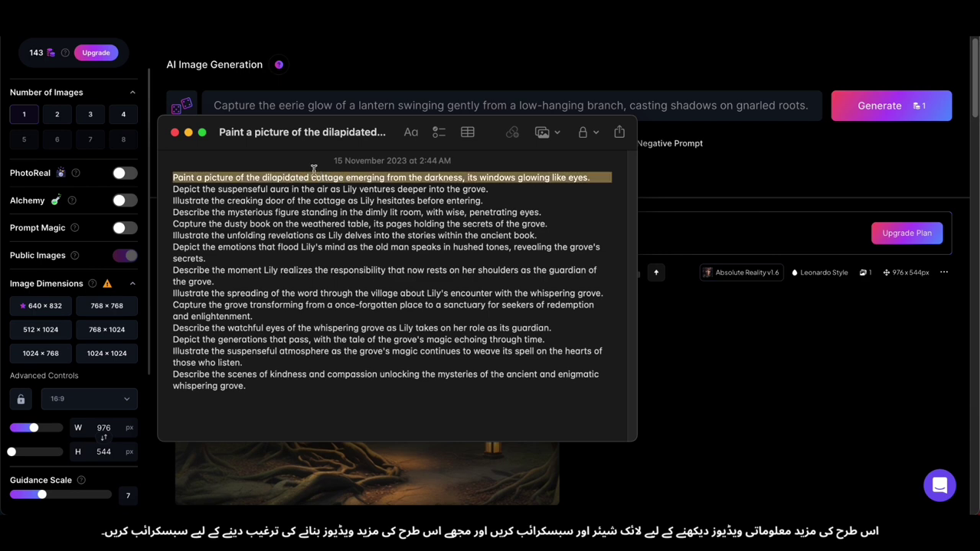
{"action": "key", "text": "super+c"}
{"action": "key", "text": "super+Tab"}
{"action": "left_click", "coordinate": [360, 105]}
{"action": "key", "text": "super+a"}
{"action": "key", "text": "super+v"}
{"action": "key", "text": "Return"}
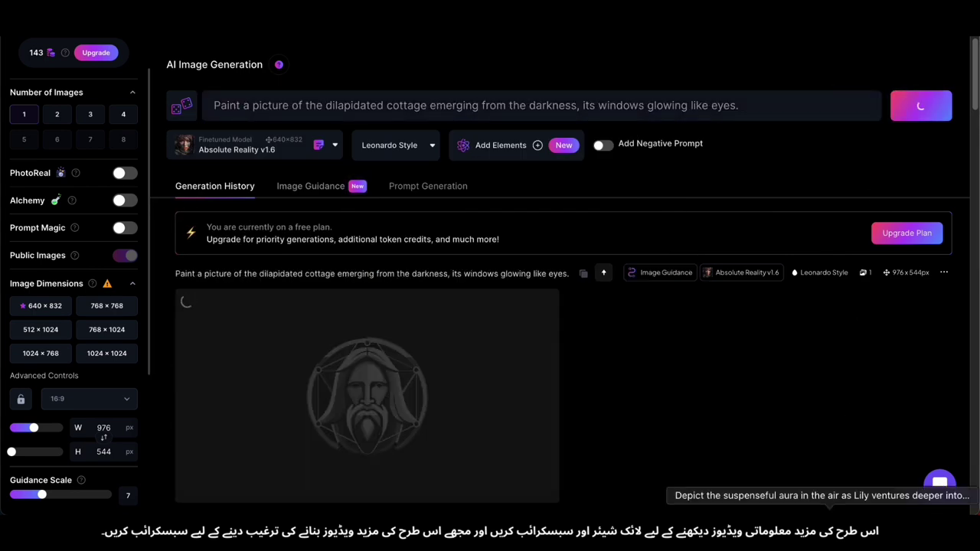
Cut the note's "Depict the suspenseful aura in the air" line, replace the prompt with it and generate the image
{"action": "key", "text": "super+Tab"}
{"action": "triple_click", "coordinate": [234, 179]}
{"action": "key", "text": "super+x"}
{"action": "key", "text": "super+Tab"}
{"action": "left_click", "coordinate": [296, 107]}
{"action": "key", "text": "super+a"}
{"action": "key", "text": "super+v"}
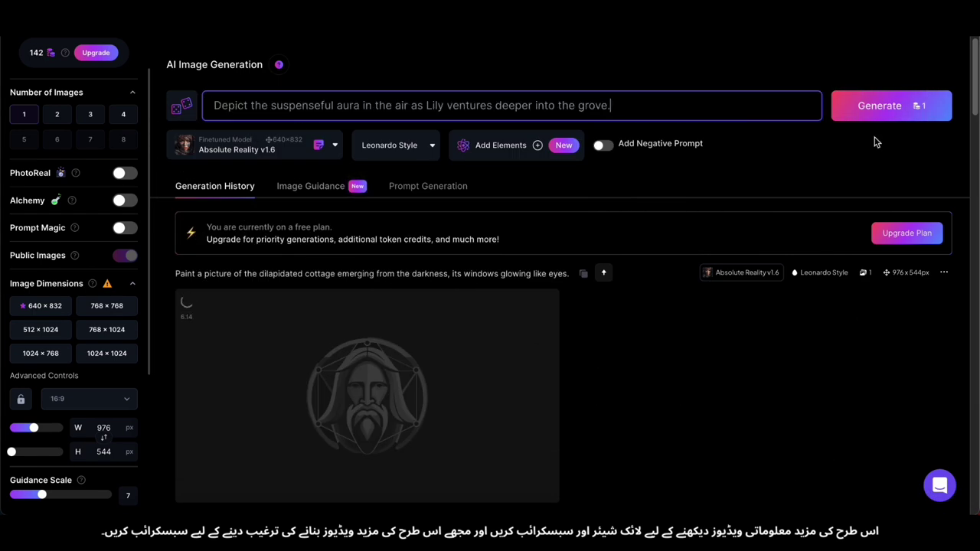
{"action": "key", "text": "Return"}
Cut the note's "Illustrate the creaking door of the cottage" line, replace the prompt with it and generate the image
{"action": "key", "text": "super+Tab"}
{"action": "key", "text": "super+x"}
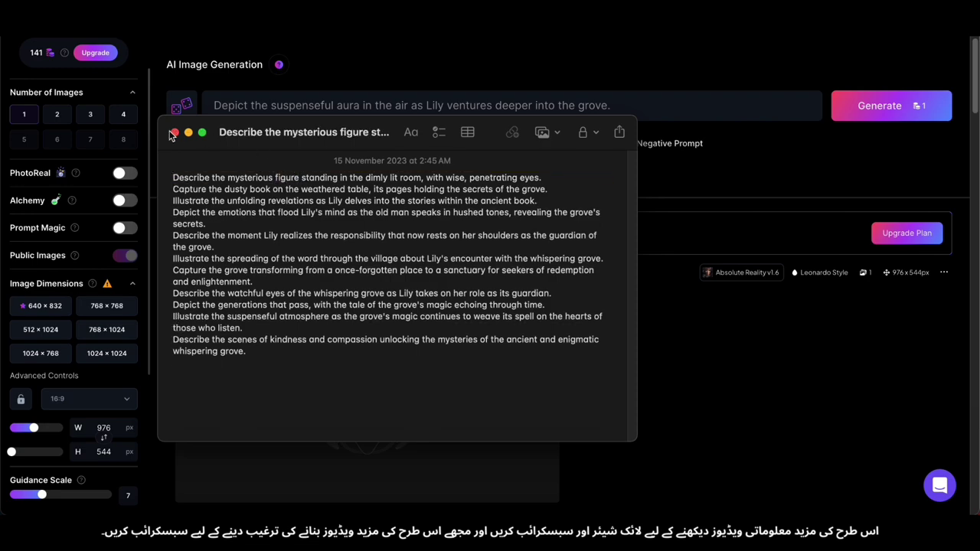
{"action": "key", "text": "super+Tab"}
{"action": "left_click", "coordinate": [360, 105]}
{"action": "key", "text": "super+a"}
{"action": "key", "text": "super+v"}
{"action": "key", "text": "Return"}
Enlarge the suspenseful-grove and creaking-door images one after the other to inspect them, closing each preview
{"action": "scroll", "coordinate": [651, 175], "scroll_direction": "down", "scroll_amount": 5}
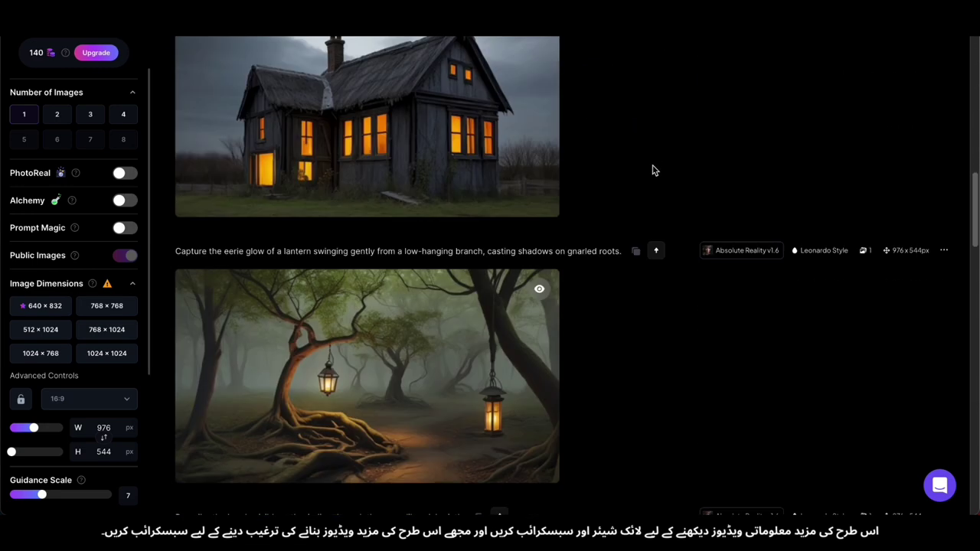
{"action": "scroll", "coordinate": [651, 170], "scroll_direction": "up", "scroll_amount": 5}
{"action": "left_click", "coordinate": [544, 204]}
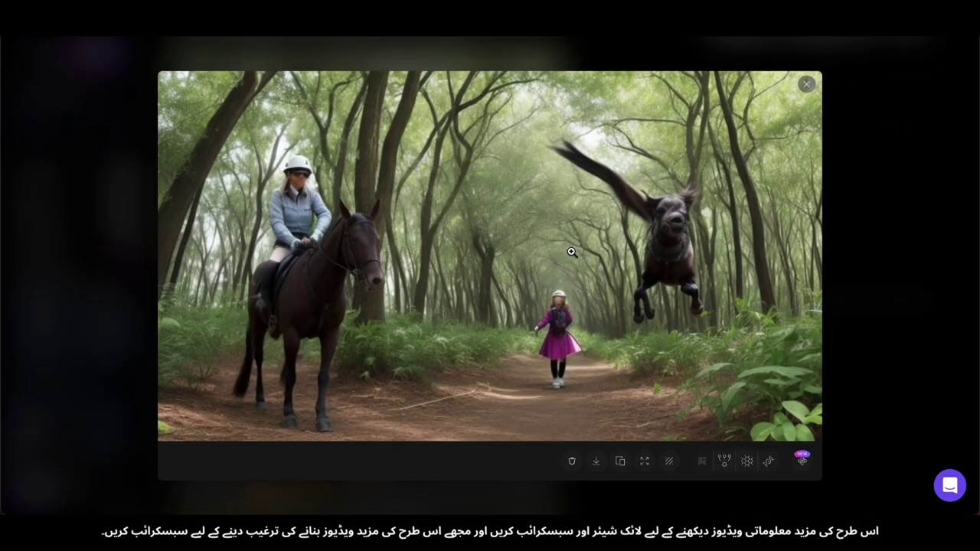
{"action": "left_click", "coordinate": [901, 292]}
{"action": "left_click", "coordinate": [368, 130]}
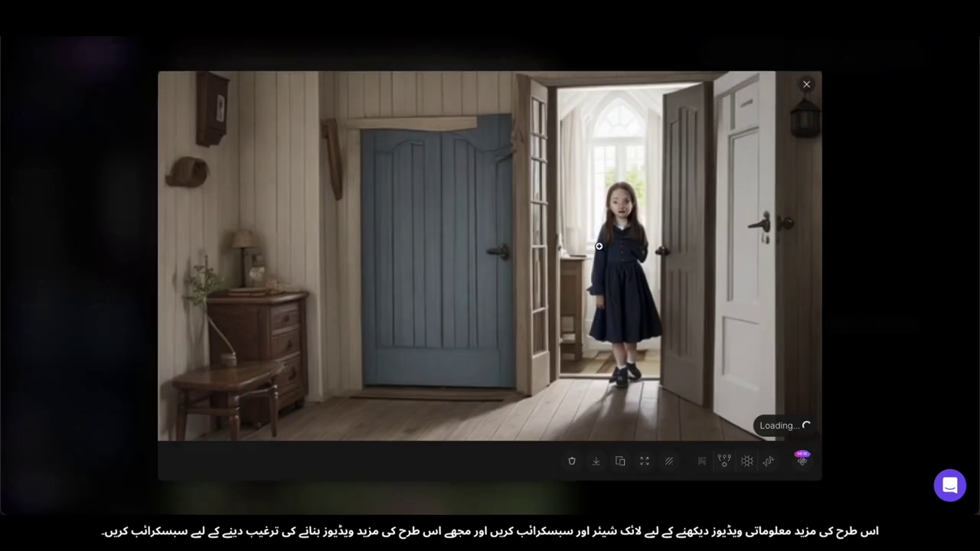
{"action": "left_click", "coordinate": [940, 294]}
Cut the note's "Describe the mysterious figure standing in the dimly lit room" line, replace the prompt with it and generate the image
{"action": "key", "text": "super+Tab"}
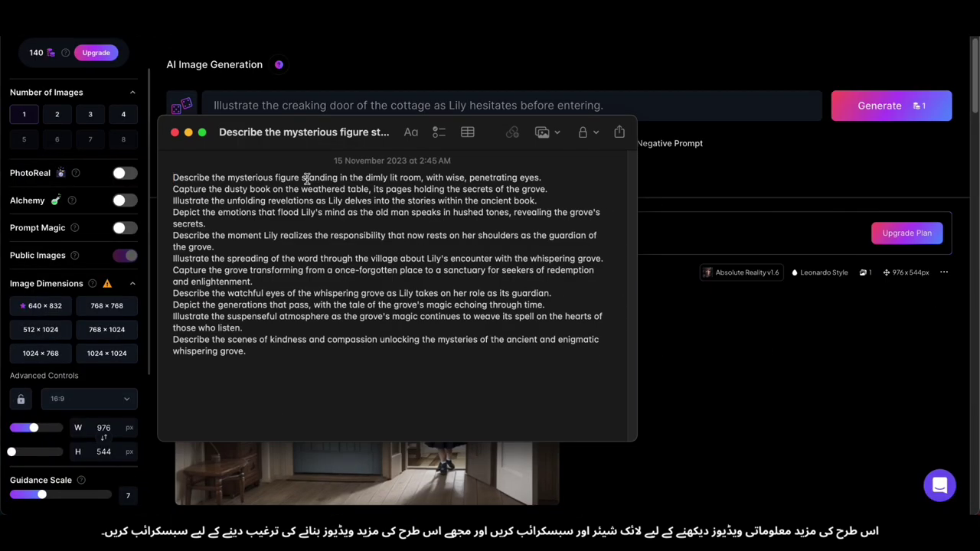
{"action": "triple_click", "coordinate": [305, 179]}
{"action": "key", "text": "super+x"}
{"action": "left_click", "coordinate": [188, 132]}
{"action": "triple_click", "coordinate": [278, 105]}
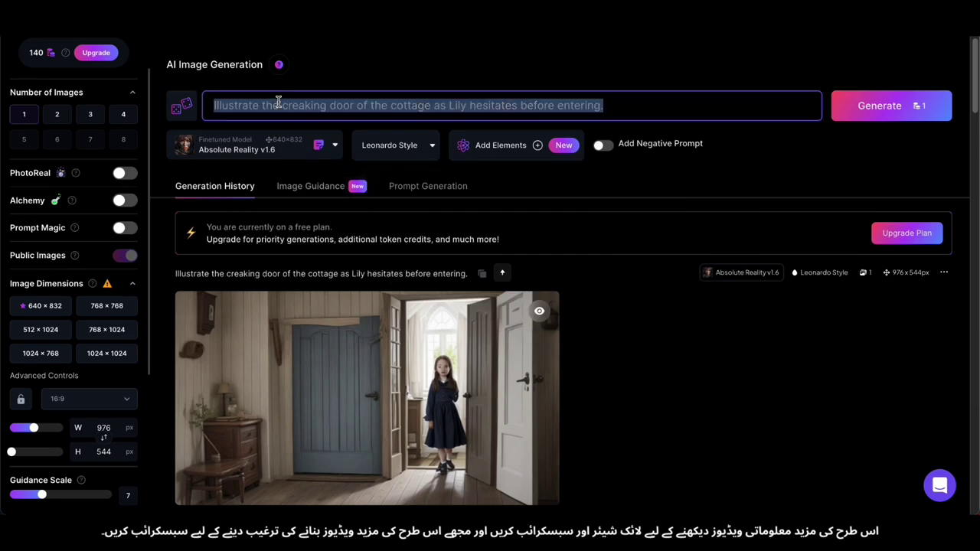
{"action": "left_click", "coordinate": [888, 106]}
{"action": "scroll", "coordinate": [584, 129], "scroll_direction": "down", "scroll_amount": 2}
Cut the note's "Capture the dusty book on the weathered table" line, replace the prompt with it and generate the image
{"action": "key", "text": "super+Tab"}
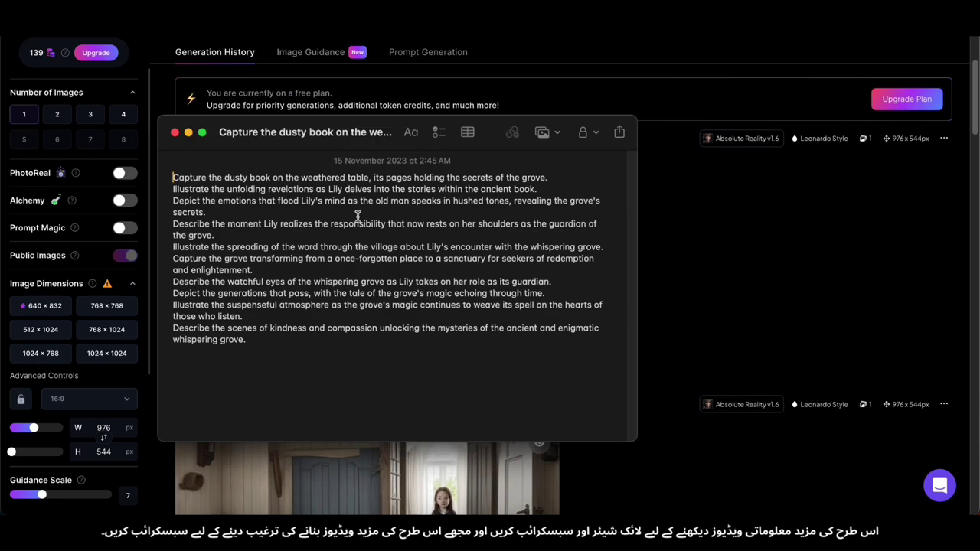
{"action": "triple_click", "coordinate": [287, 176]}
{"action": "key", "text": "super+x"}
{"action": "left_click", "coordinate": [189, 132]}
{"action": "scroll", "coordinate": [390, 98], "scroll_direction": "up", "scroll_amount": 2}
{"action": "triple_click", "coordinate": [389, 98]}
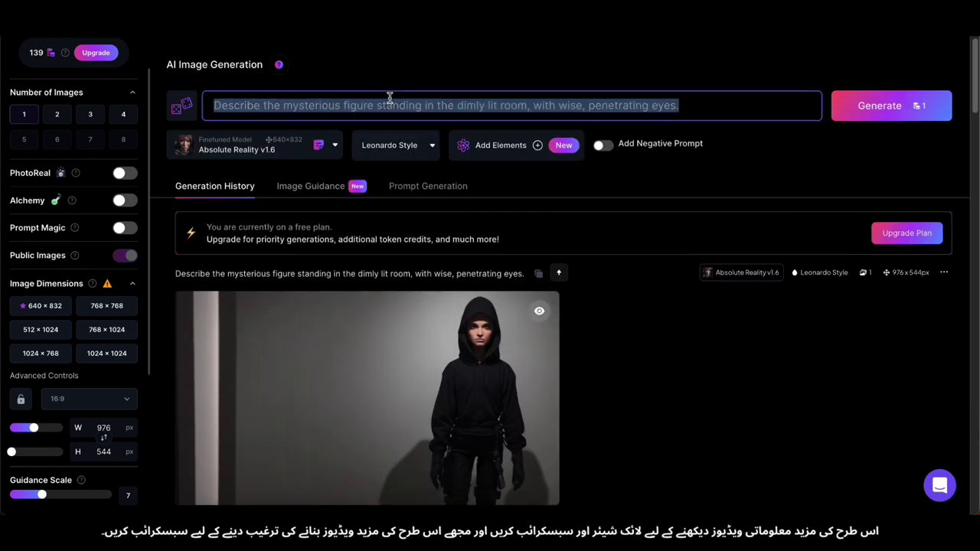
{"action": "left_click", "coordinate": [858, 107]}
Cut the note's "Illustrate the unfolding revelations" line, replace the prompt with it and generate the image
{"action": "key", "text": "super+Tab"}
{"action": "triple_click", "coordinate": [287, 176]}
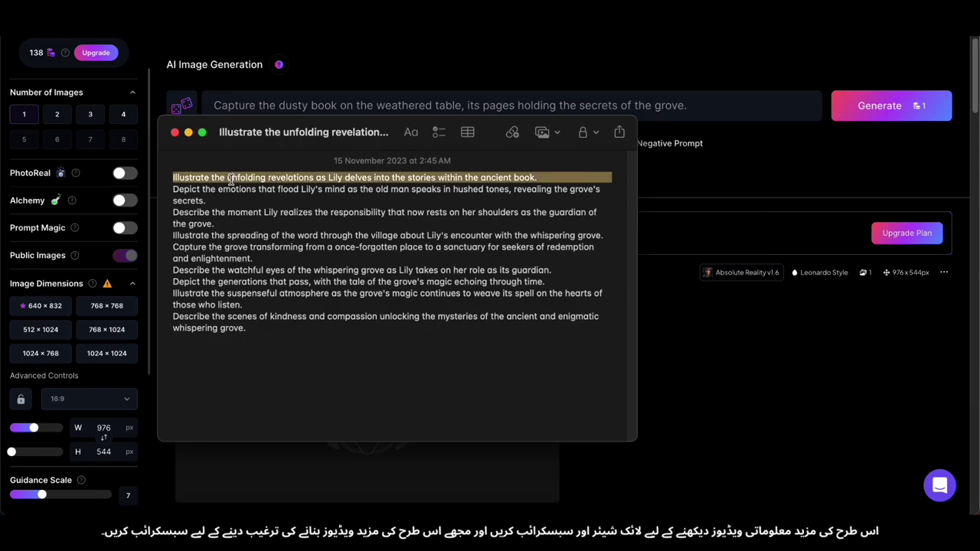
{"action": "key", "text": "super+x"}
{"action": "left_click", "coordinate": [190, 133]}
{"action": "double_click", "coordinate": [517, 104]}
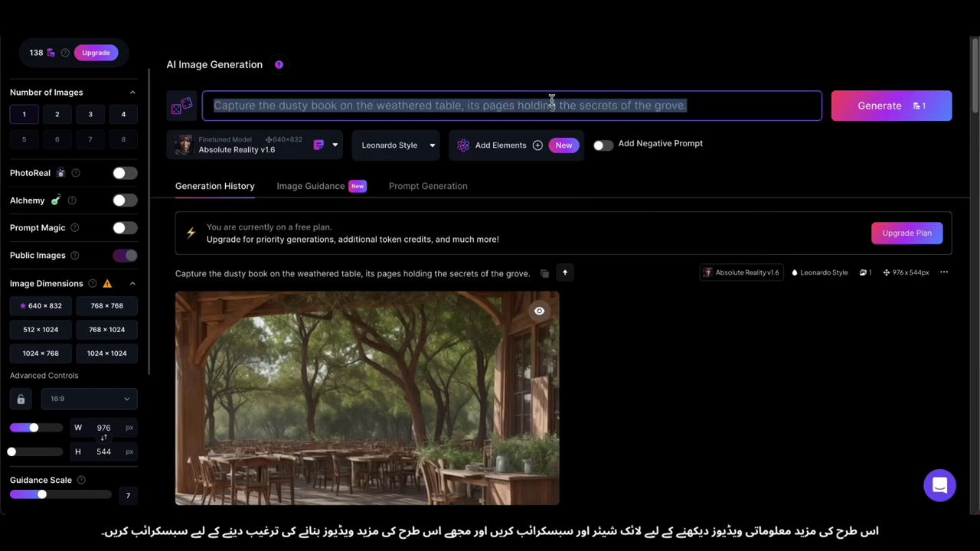
{"action": "key", "text": "super+v"}
{"action": "key", "text": "Return"}
{"action": "scroll", "coordinate": [704, 291], "scroll_direction": "down", "scroll_amount": 1}
Cut the note's "Depict the emotions that flood Lily's mind" line, replace the prompt with it and generate the image
{"action": "key", "text": "super+Tab"}
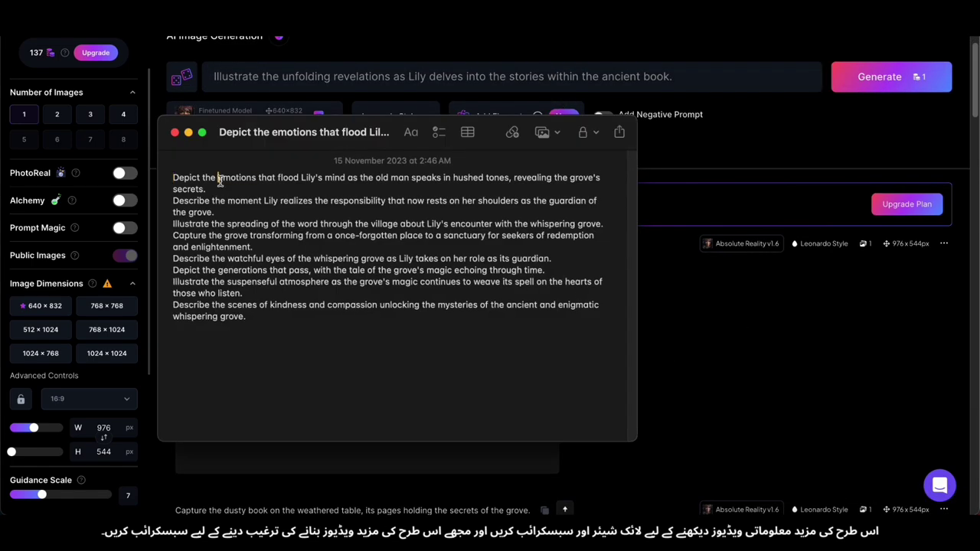
{"action": "key", "text": "super+x"}
{"action": "left_click", "coordinate": [188, 134]}
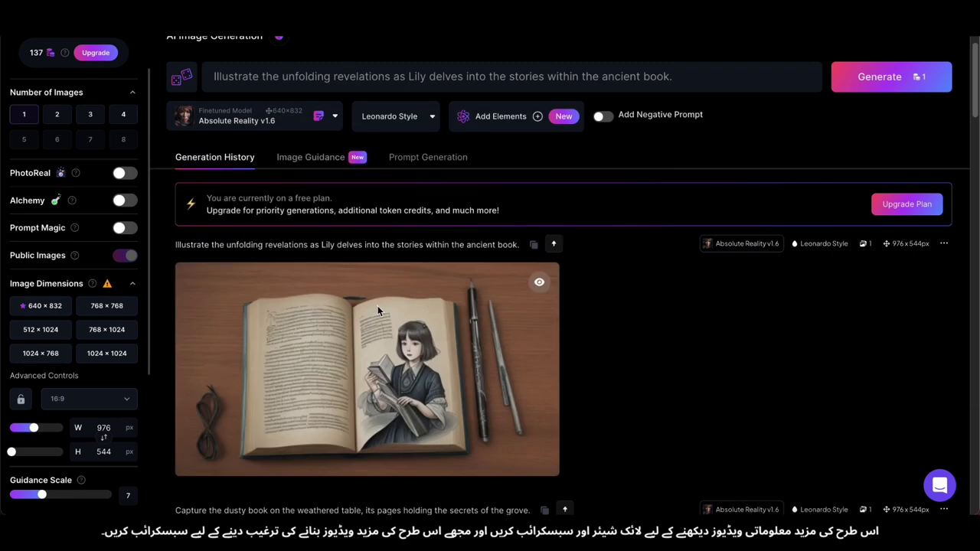
{"action": "left_click", "coordinate": [368, 359]}
{"action": "left_click", "coordinate": [888, 311]}
{"action": "scroll", "coordinate": [459, 102], "scroll_direction": "up", "scroll_amount": 1}
{"action": "left_click", "coordinate": [459, 102]}
{"action": "key", "text": "super+v"}
{"action": "key", "text": "Return"}
Enlarge the image of the old man speaking in the grove, close it and review the generated images in the history
{"action": "scroll", "coordinate": [610, 233], "scroll_direction": "down", "scroll_amount": 3}
{"action": "scroll", "coordinate": [610, 229], "scroll_direction": "down", "scroll_amount": 5}
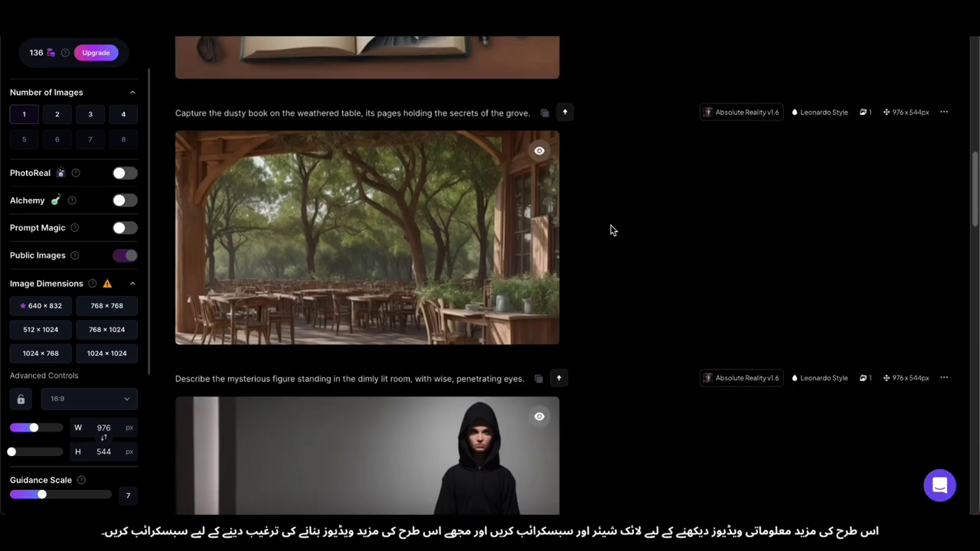
{"action": "scroll", "coordinate": [610, 230], "scroll_direction": "up", "scroll_amount": 10}
{"action": "left_click", "coordinate": [809, 507]}
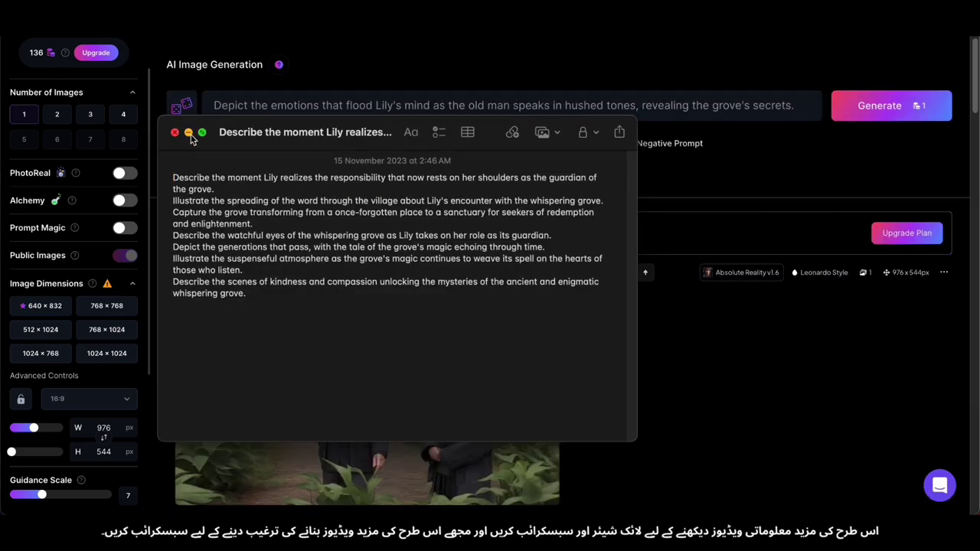
{"action": "left_click", "coordinate": [188, 133]}
{"action": "scroll", "coordinate": [464, 234], "scroll_direction": "down", "scroll_amount": 2}
{"action": "left_click", "coordinate": [464, 234]}
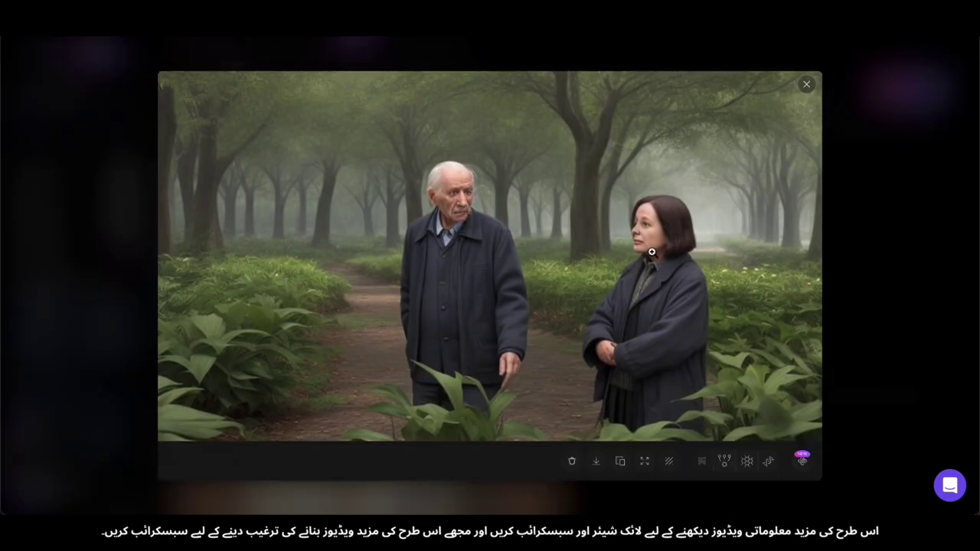
{"action": "left_click", "coordinate": [899, 285]}
{"action": "scroll", "coordinate": [899, 285], "scroll_direction": "down", "scroll_amount": 10}
{"action": "scroll", "coordinate": [896, 284], "scroll_direction": "down", "scroll_amount": 2}
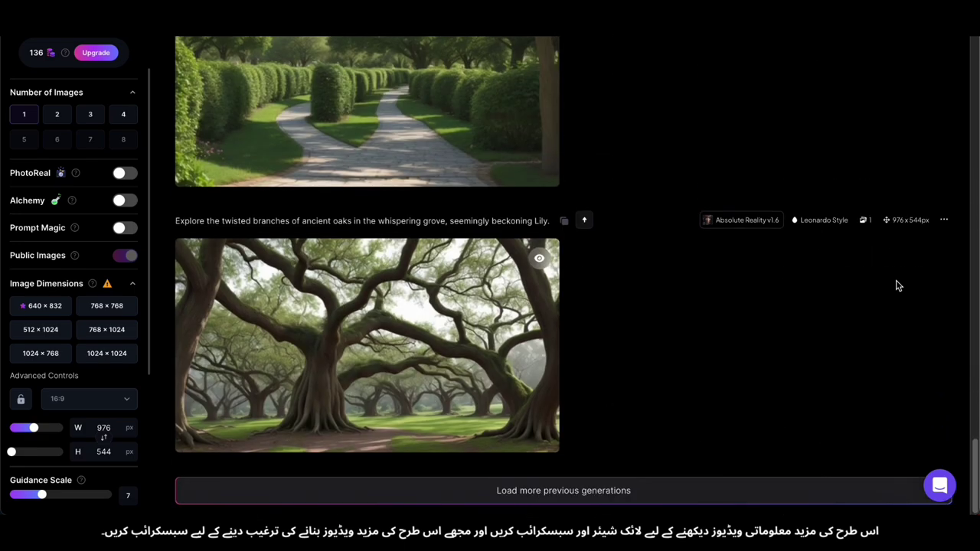
{"action": "scroll", "coordinate": [728, 233], "scroll_direction": "up", "scroll_amount": 10}
{"action": "scroll", "coordinate": [728, 234], "scroll_direction": "up", "scroll_amount": 15}
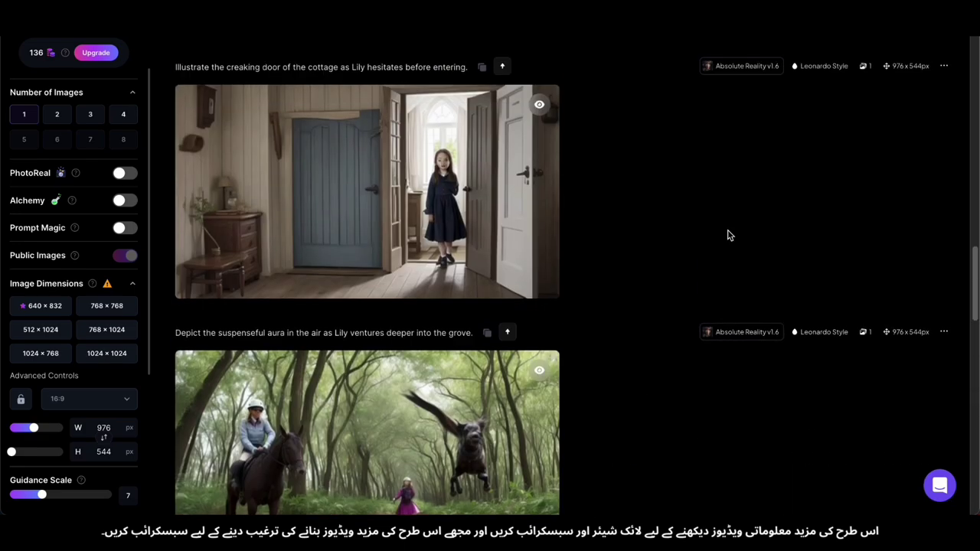
{"action": "scroll", "coordinate": [728, 233], "scroll_direction": "up", "scroll_amount": 10}
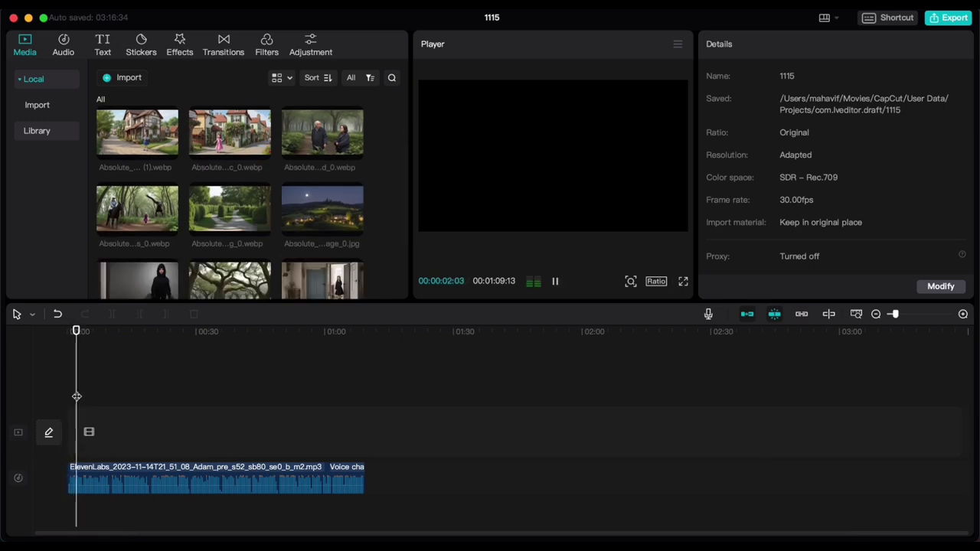
Switch to CapCut, place the moonlit village image at the start of the timeline and apply the stretch-and-distort combo animation
{"action": "left_click_drag", "start_coordinate": [298, 220], "coordinate": [66, 430]}
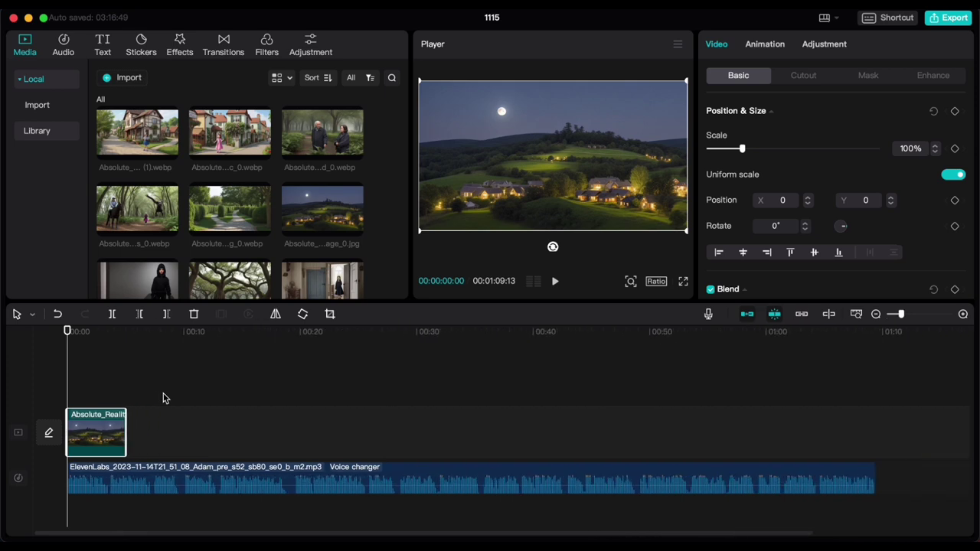
{"action": "left_click", "coordinate": [773, 46]}
{"action": "left_click", "coordinate": [928, 77]}
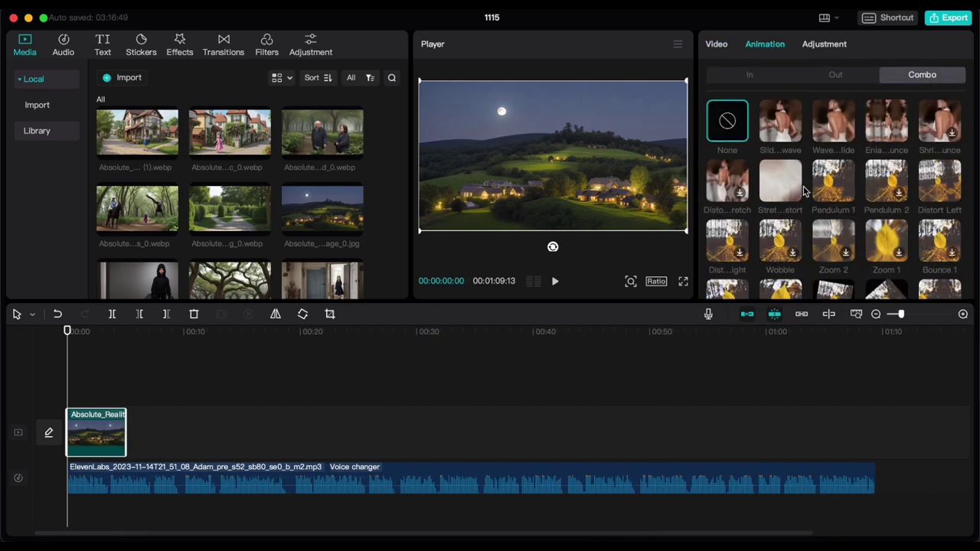
{"action": "left_click", "coordinate": [781, 182]}
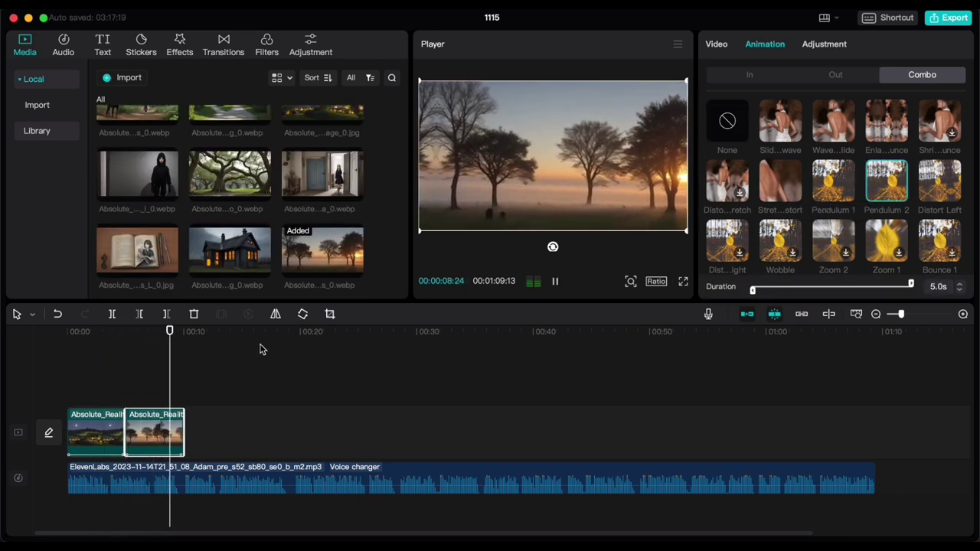
Delete the sunset trees clip from the timeline
{"action": "left_click", "coordinate": [175, 457]}
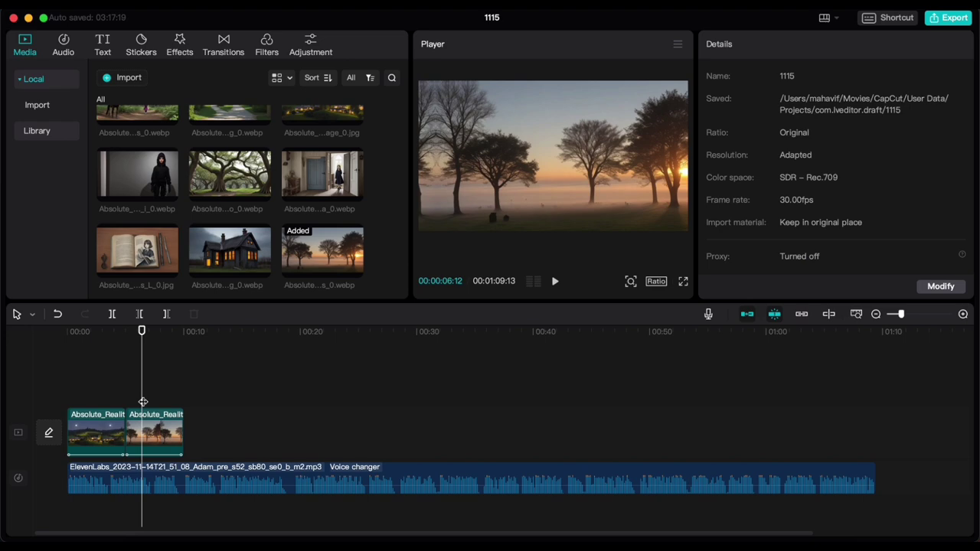
{"action": "left_click", "coordinate": [177, 441]}
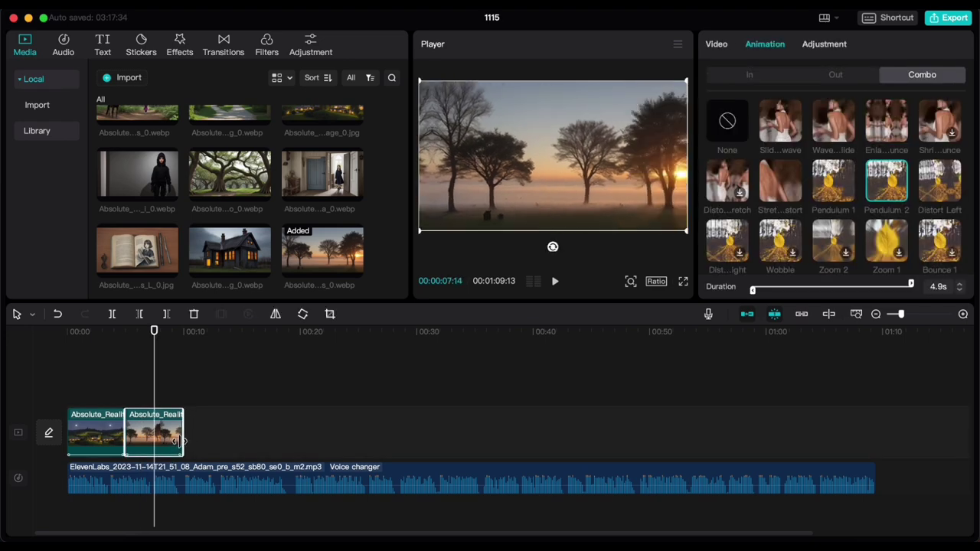
{"action": "key", "text": "Delete"}
Extend the moonlit village clip to about 7.5 seconds and lengthen its combo animation duration
{"action": "left_click", "coordinate": [119, 444]}
{"action": "left_click_drag", "start_coordinate": [123, 433], "coordinate": [156, 429]}
{"action": "left_click", "coordinate": [874, 288]}
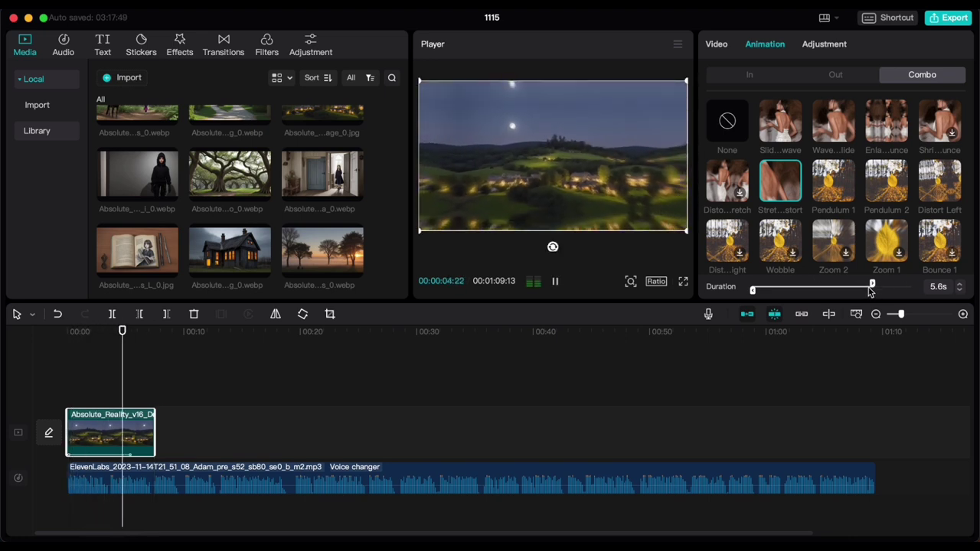
{"action": "left_click", "coordinate": [949, 253]}
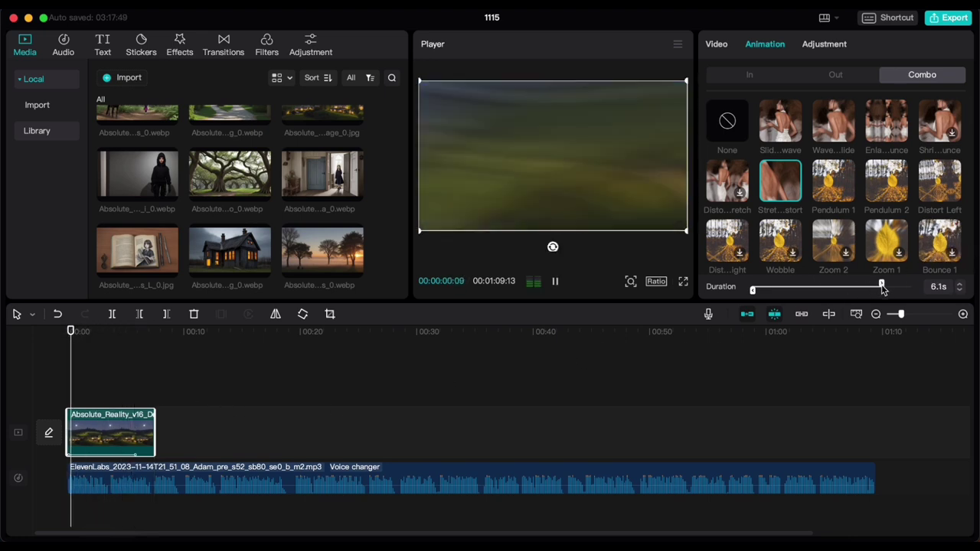
Apply the Zoom 1 combo animation to the village clip showing the girl in the pink dress
{"action": "scroll", "coordinate": [306, 245], "scroll_direction": "down", "scroll_amount": 5}
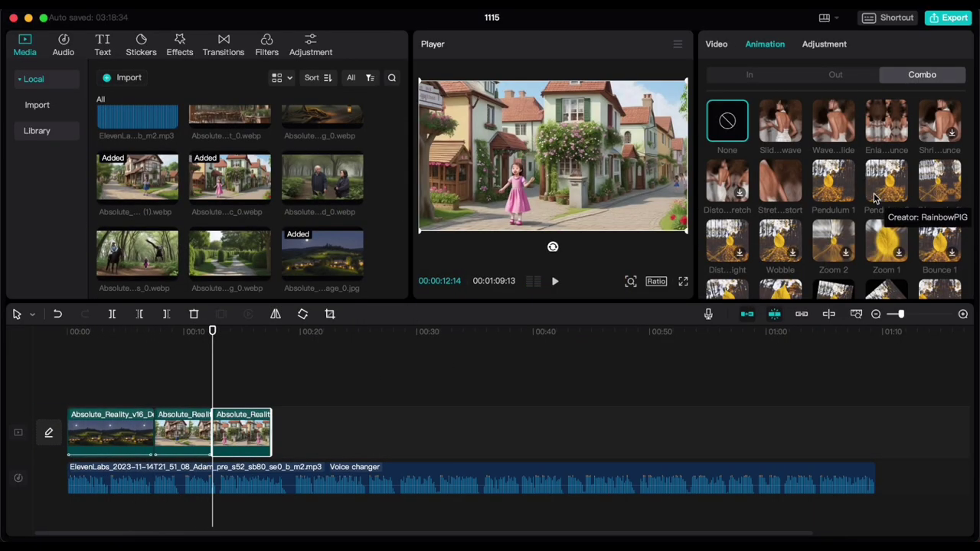
{"action": "left_click", "coordinate": [888, 242]}
{"action": "scroll", "coordinate": [296, 283], "scroll_direction": "down", "scroll_amount": 1}
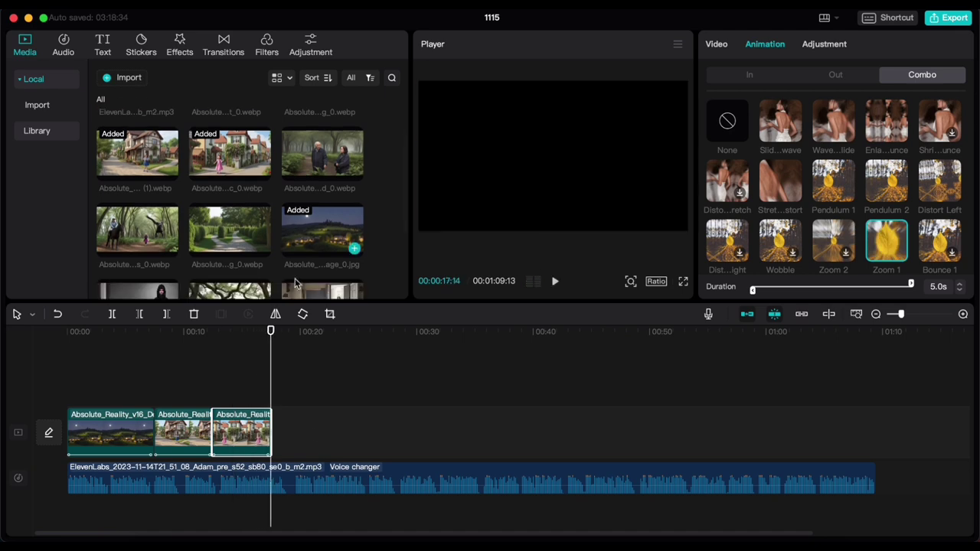
Lengthen the blue-dress girl clip to about 6 seconds and append another moonlit village clip with the Zoom 2 combo animation
{"action": "left_click_drag", "start_coordinate": [264, 433], "coordinate": [224, 443]}
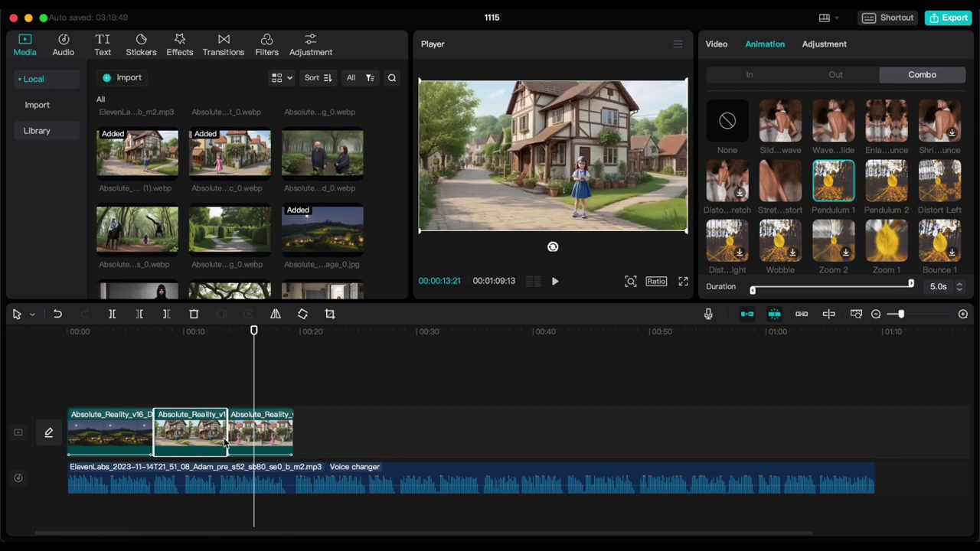
{"action": "left_click", "coordinate": [258, 394]}
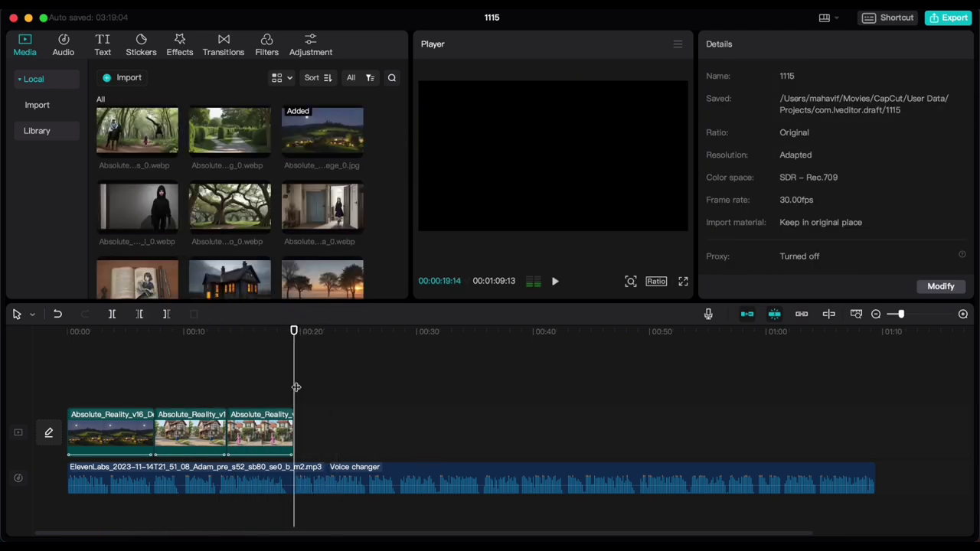
{"action": "left_click", "coordinate": [772, 195]}
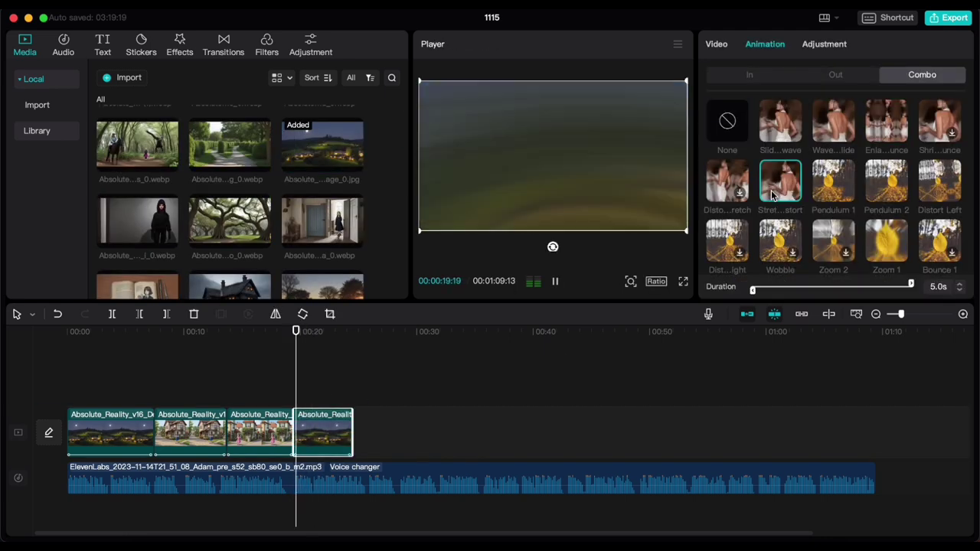
{"action": "left_click", "coordinate": [831, 239]}
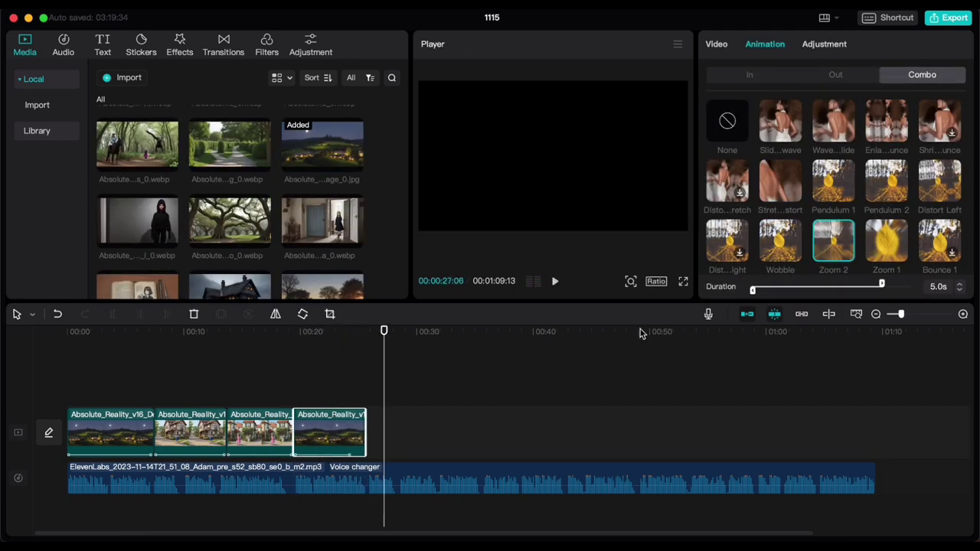
Append the forest image with the horse rider, give it the Sway Out combo animation and extend it to about 10 seconds
{"action": "scroll", "coordinate": [285, 231], "scroll_direction": "down", "scroll_amount": 1}
{"action": "left_click", "coordinate": [167, 136]}
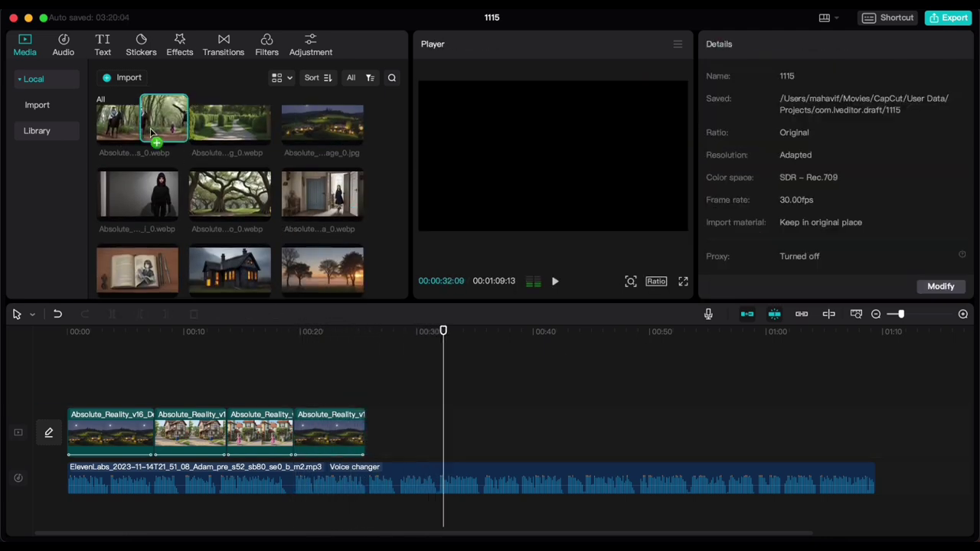
{"action": "scroll", "coordinate": [834, 199], "scroll_direction": "down", "scroll_amount": 3}
{"action": "left_click", "coordinate": [780, 197]}
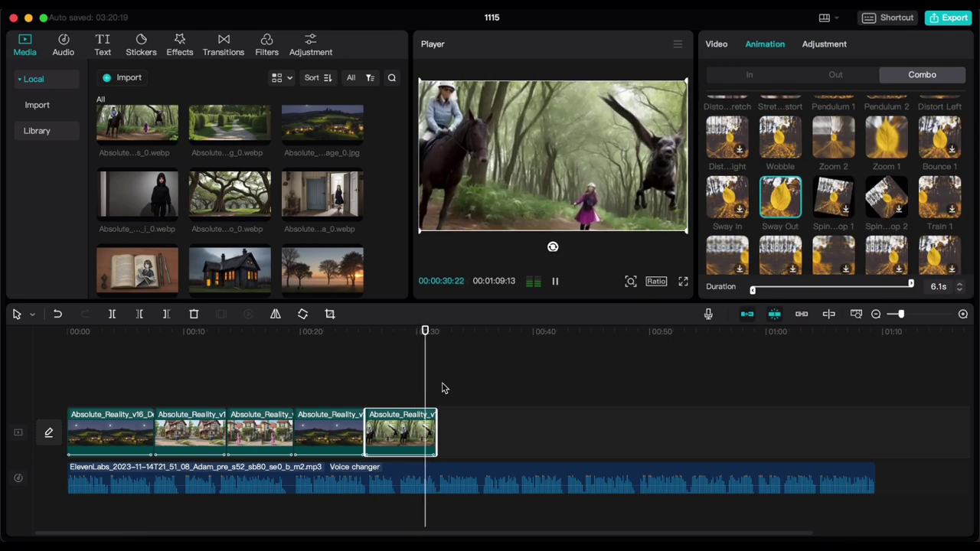
{"action": "left_click_drag", "start_coordinate": [436, 433], "coordinate": [474, 449]}
Append the oak tree image with the Train 3 combo animation and the sunset trees image with Fall Right
{"action": "scroll", "coordinate": [344, 222], "scroll_direction": "up", "scroll_amount": 1}
{"action": "scroll", "coordinate": [345, 222], "scroll_direction": "down", "scroll_amount": 4}
{"action": "left_click", "coordinate": [261, 193]}
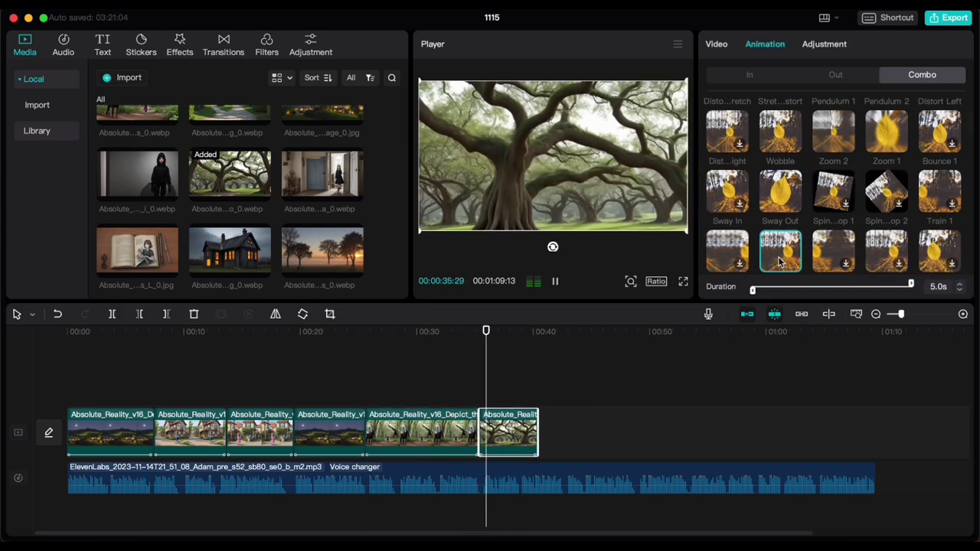
{"action": "left_click", "coordinate": [551, 431]}
{"action": "left_click_drag", "start_coordinate": [566, 312], "coordinate": [570, 431]}
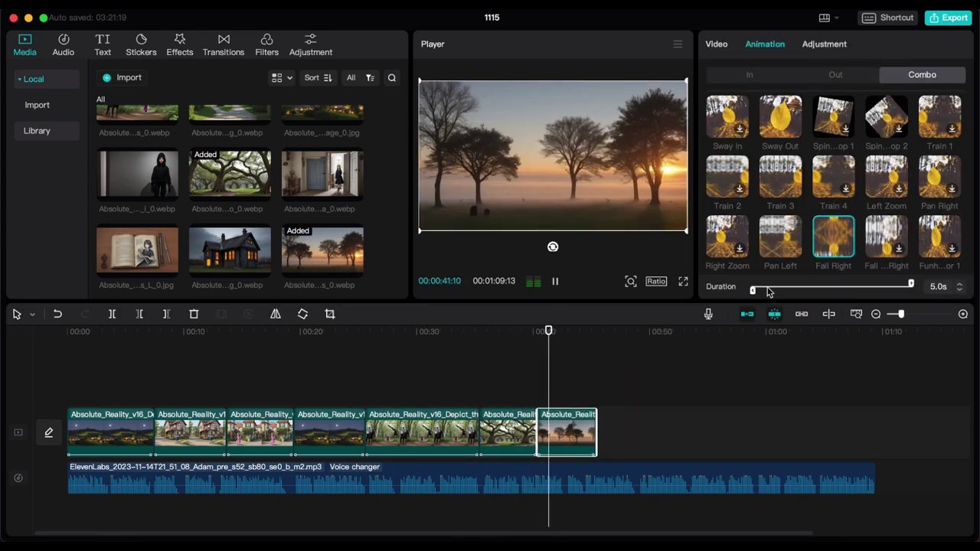
Append the horse rider forest image and the lantern-lit forest image, both with the Fall ... Left combo animation, lasting 7.8 s and 5.9 s
{"action": "scroll", "coordinate": [230, 199], "scroll_direction": "up", "scroll_amount": 3}
{"action": "left_click_drag", "start_coordinate": [137, 239], "coordinate": [662, 438]}
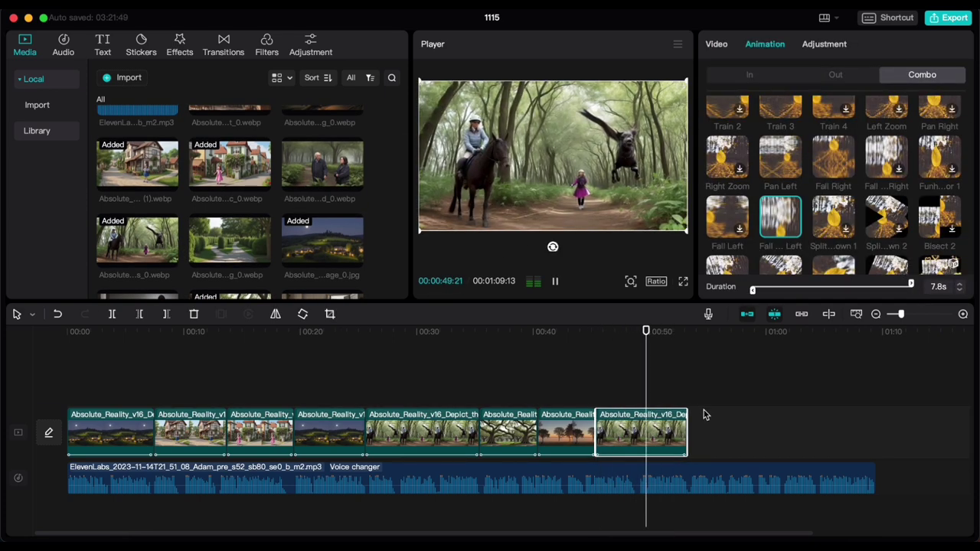
{"action": "scroll", "coordinate": [229, 199], "scroll_direction": "up", "scroll_amount": 2}
{"action": "left_click_drag", "start_coordinate": [321, 137], "coordinate": [716, 433]}
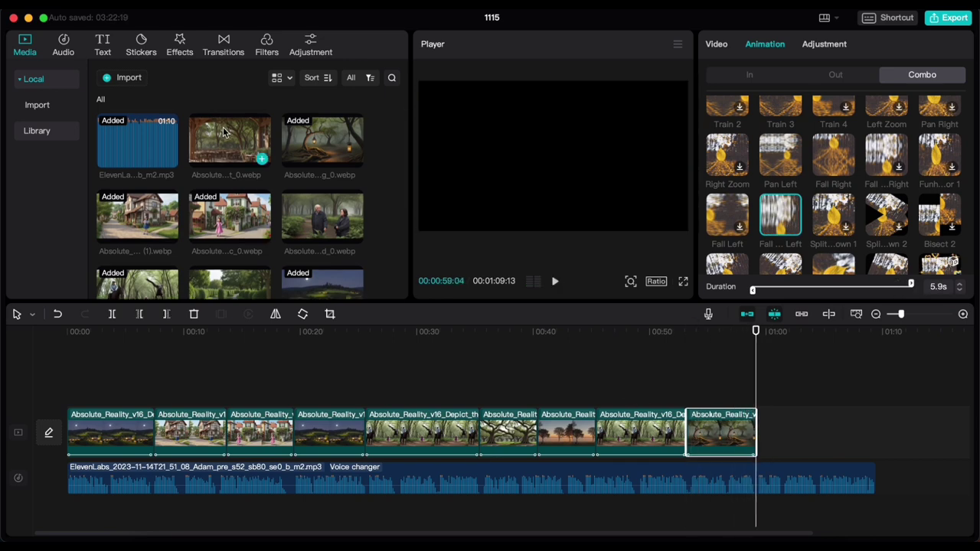
{"action": "left_click_drag", "start_coordinate": [229, 142], "coordinate": [809, 423]}
{"action": "scroll", "coordinate": [286, 168], "scroll_direction": "down", "scroll_amount": 3}
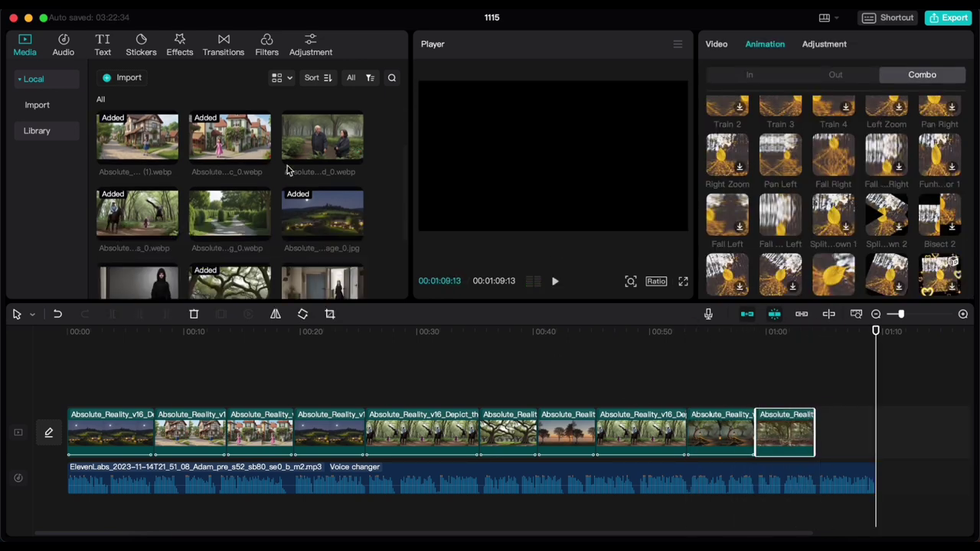
{"action": "key", "text": "Delete"}
Append the image of the couple in the forest, extend it to the narration's end and apply the Pan Left combo animation
{"action": "scroll", "coordinate": [354, 225], "scroll_direction": "up", "scroll_amount": 1}
{"action": "left_click_drag", "start_coordinate": [322, 130], "coordinate": [779, 426]}
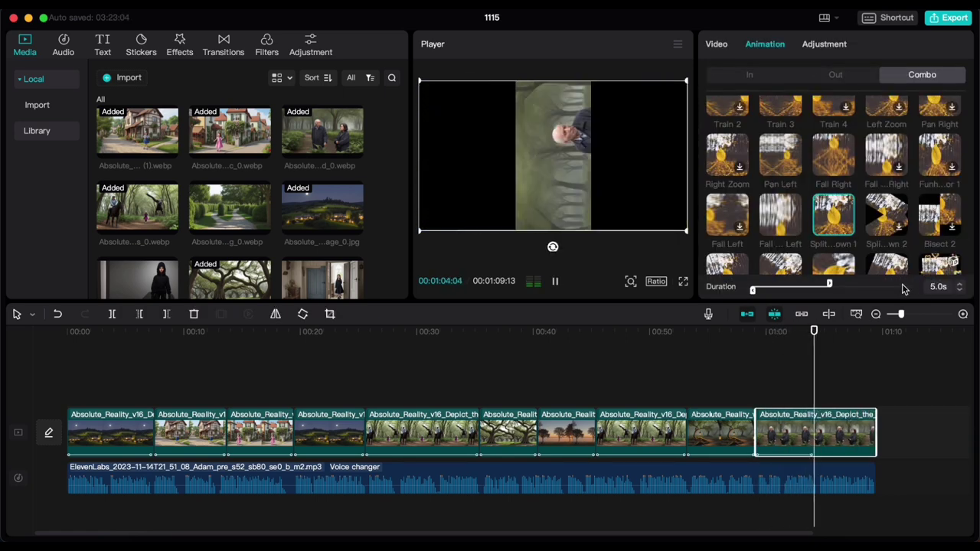
{"action": "left_click", "coordinate": [779, 229]}
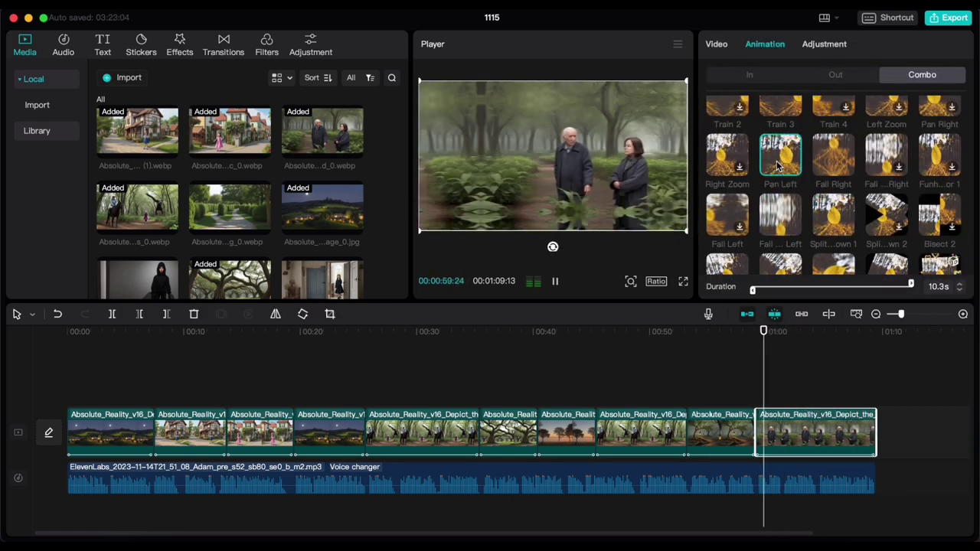
Replace the final clip of the couple with the forest terrace image
{"action": "scroll", "coordinate": [230, 204], "scroll_direction": "up", "scroll_amount": 1}
{"action": "scroll", "coordinate": [230, 230], "scroll_direction": "down", "scroll_amount": 2}
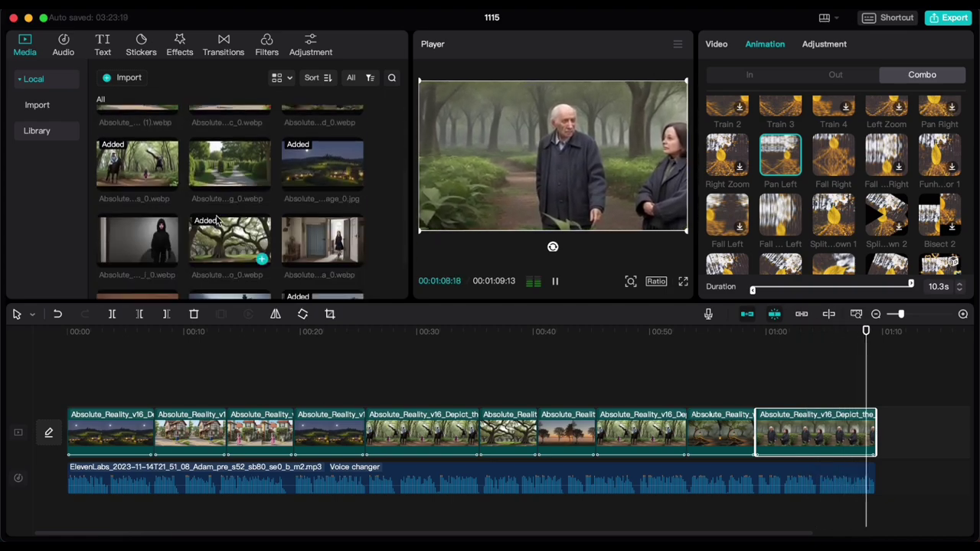
{"action": "scroll", "coordinate": [230, 230], "scroll_direction": "up", "scroll_amount": 2}
{"action": "left_click_drag", "start_coordinate": [230, 140], "coordinate": [842, 432]}
{"action": "left_click", "coordinate": [591, 394]}
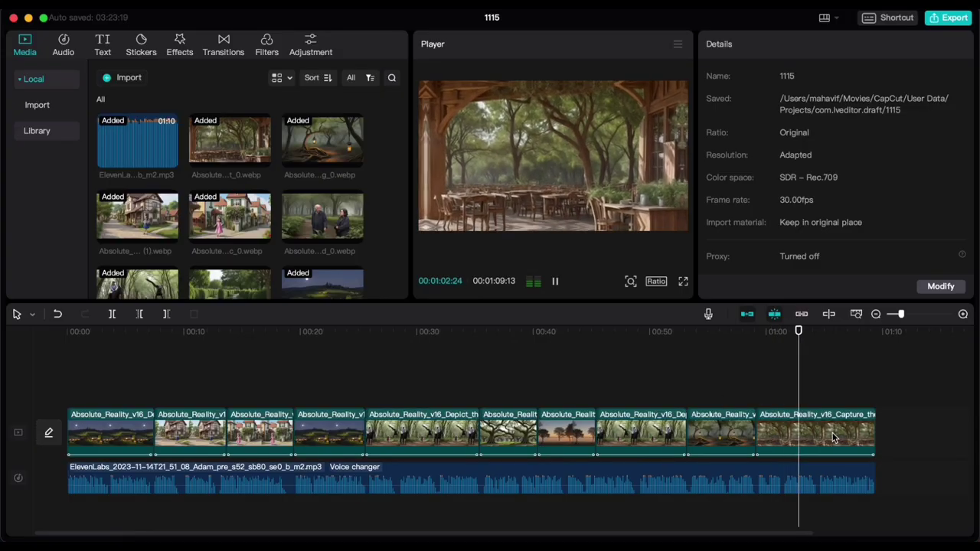
Try the Train 3 combo animation on the forest terrace clip and settle on Pan Left
{"action": "left_click", "coordinate": [833, 438]}
{"action": "left_click", "coordinate": [781, 123]}
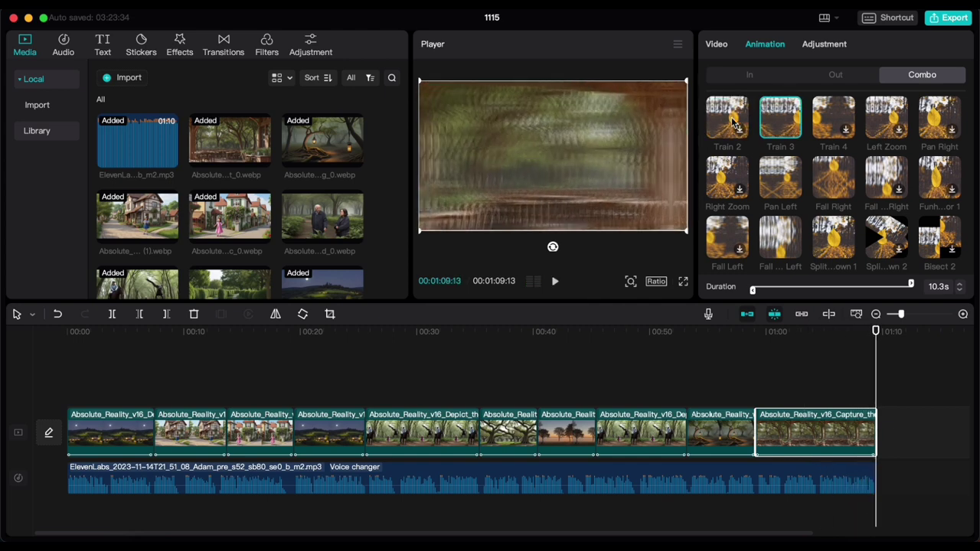
{"action": "left_click", "coordinate": [781, 172]}
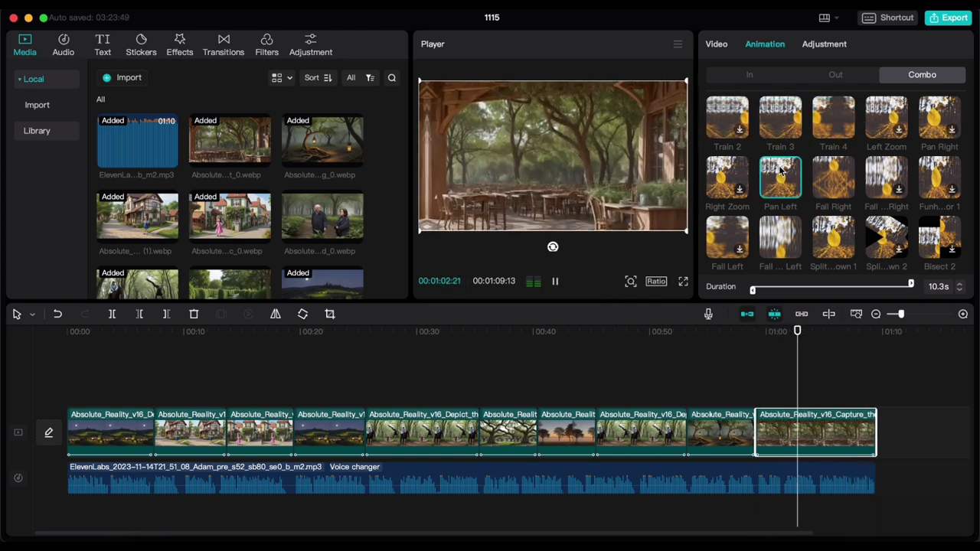
Split the forest terrace clip at about 1:05 and replace its second part with the pink-dress girl image
{"action": "left_click", "coordinate": [815, 385]}
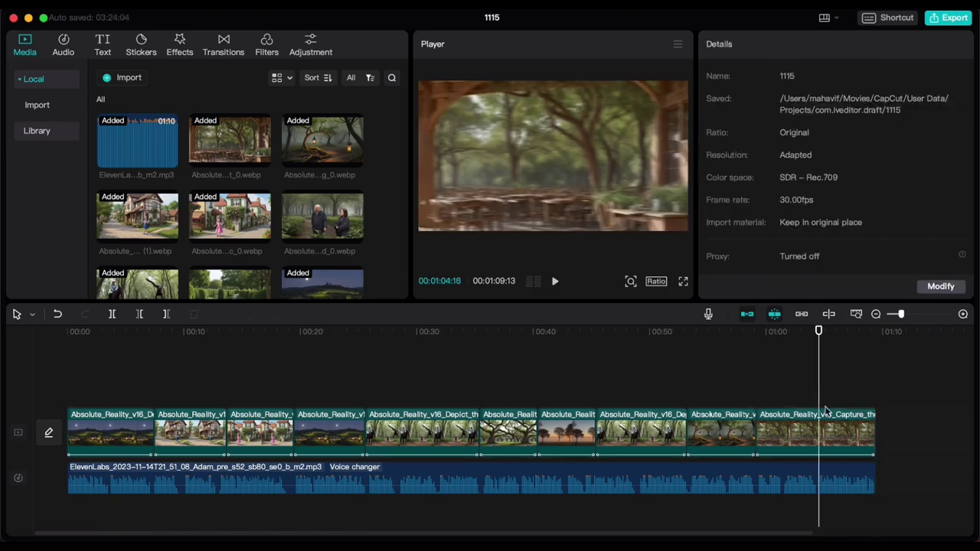
{"action": "left_click", "coordinate": [821, 432]}
{"action": "key", "text": "super+b"}
{"action": "mouse_move", "coordinate": [842, 433]}
{"action": "left_mouse_down"}
{"action": "mouse_move", "coordinate": [845, 410]}
{"action": "mouse_move", "coordinate": [842, 417]}
{"action": "left_mouse_up"}
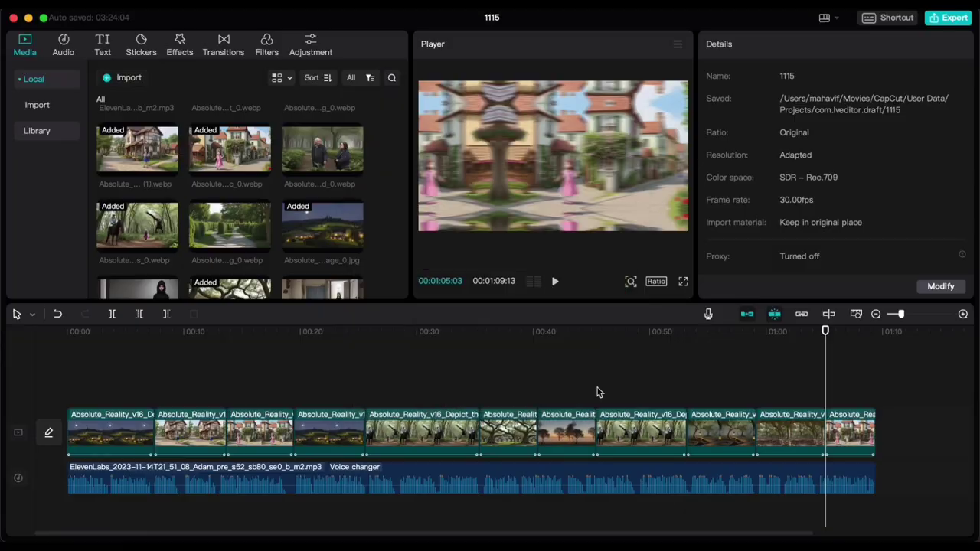
Play back the video's ending and apply the Pendulum 1 combo animation to the forest terrace clip
{"action": "left_click", "coordinate": [789, 429]}
{"action": "key", "text": "space"}
{"action": "left_click", "coordinate": [759, 397]}
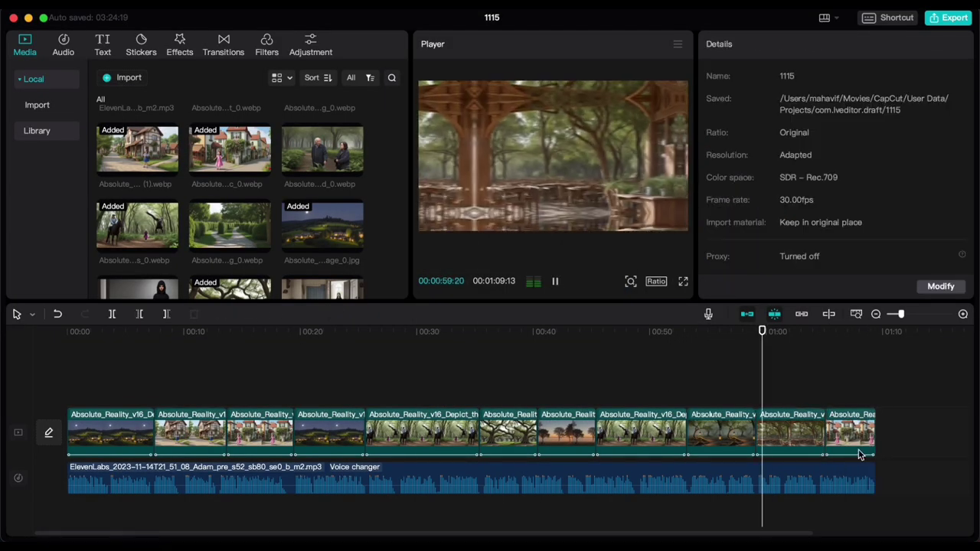
{"action": "left_click", "coordinate": [773, 418]}
{"action": "left_click", "coordinate": [761, 398]}
{"action": "left_click", "coordinate": [760, 417]}
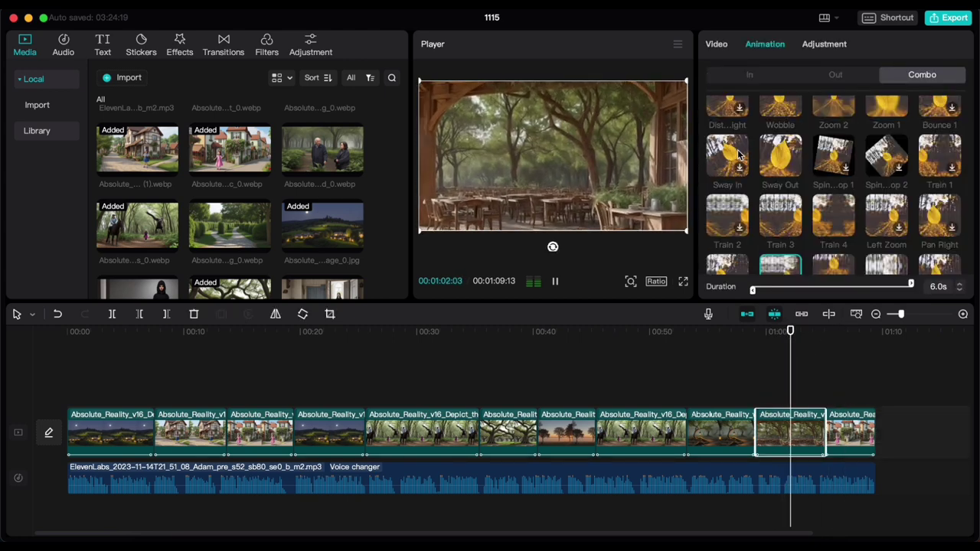
{"action": "left_click", "coordinate": [731, 121]}
{"action": "left_click", "coordinate": [839, 126]}
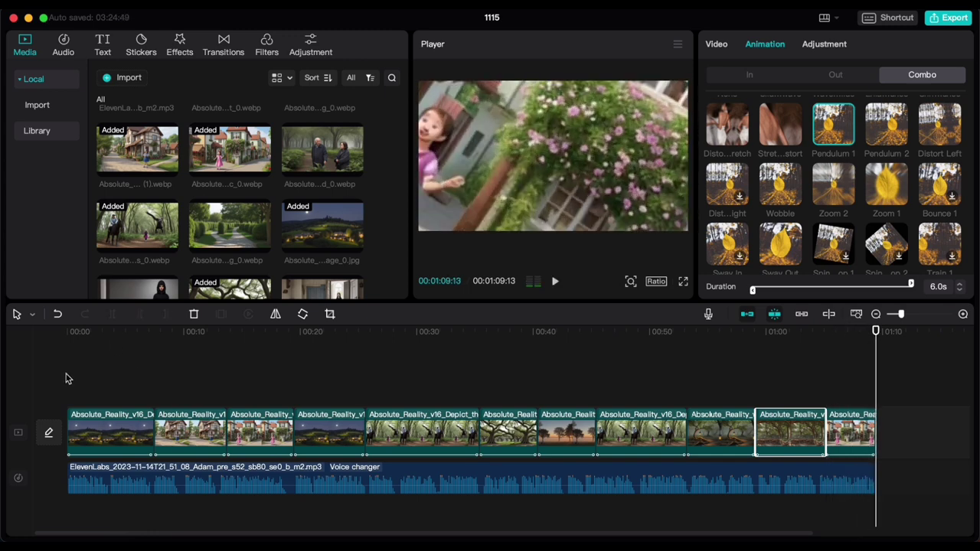
Generate English auto captions for the narration with clearing of current captions enabled
{"action": "left_click", "coordinate": [66, 375]}
{"action": "left_click", "coordinate": [103, 46]}
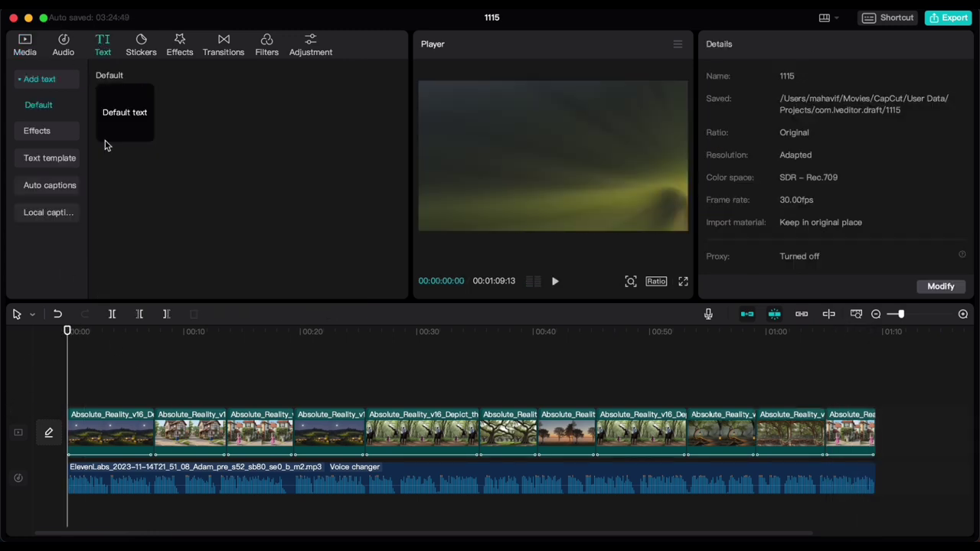
{"action": "left_click", "coordinate": [51, 186]}
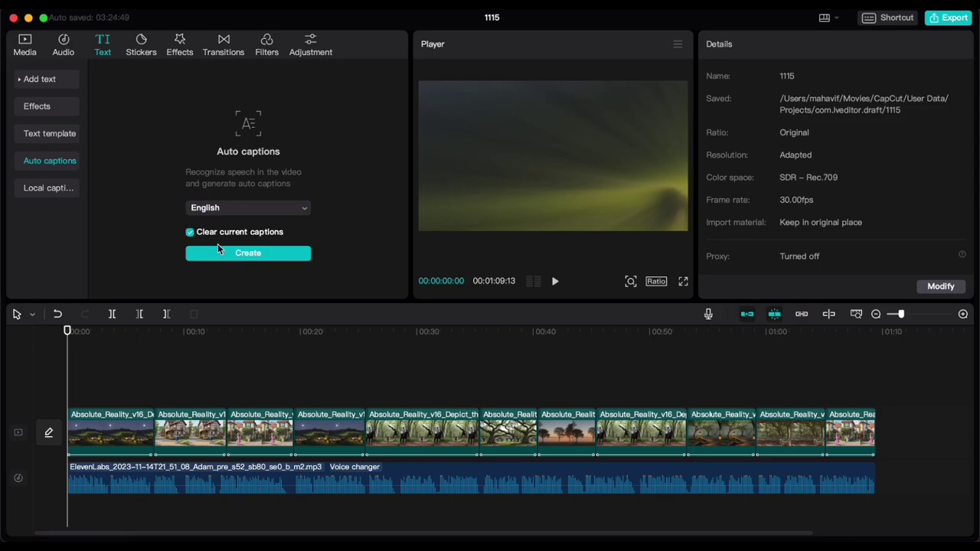
{"action": "left_click", "coordinate": [222, 253]}
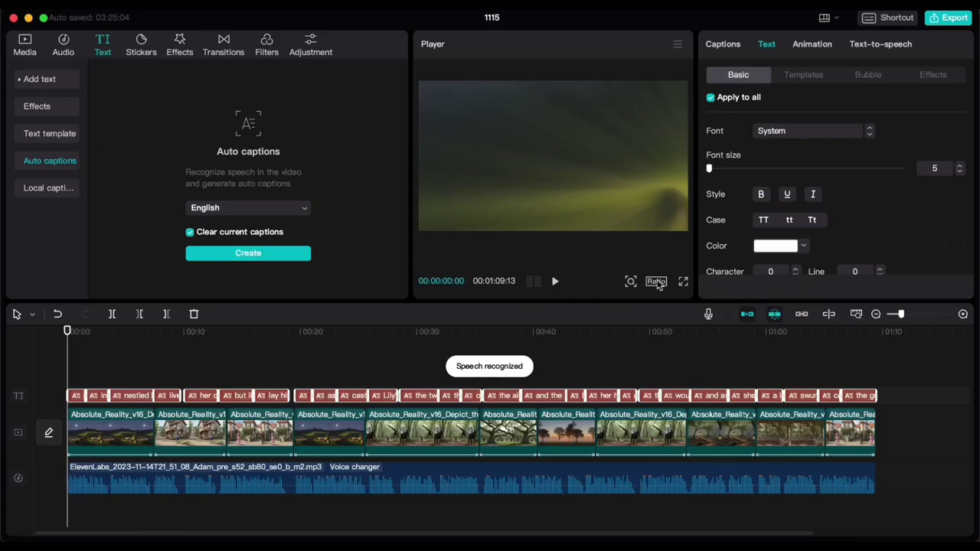
Set the video's aspect ratio to 16:9 and preview the opening captions
{"action": "left_click", "coordinate": [656, 282]}
{"action": "left_click", "coordinate": [754, 335]}
{"action": "left_click_drag", "start_coordinate": [75, 354], "coordinate": [109, 360]}
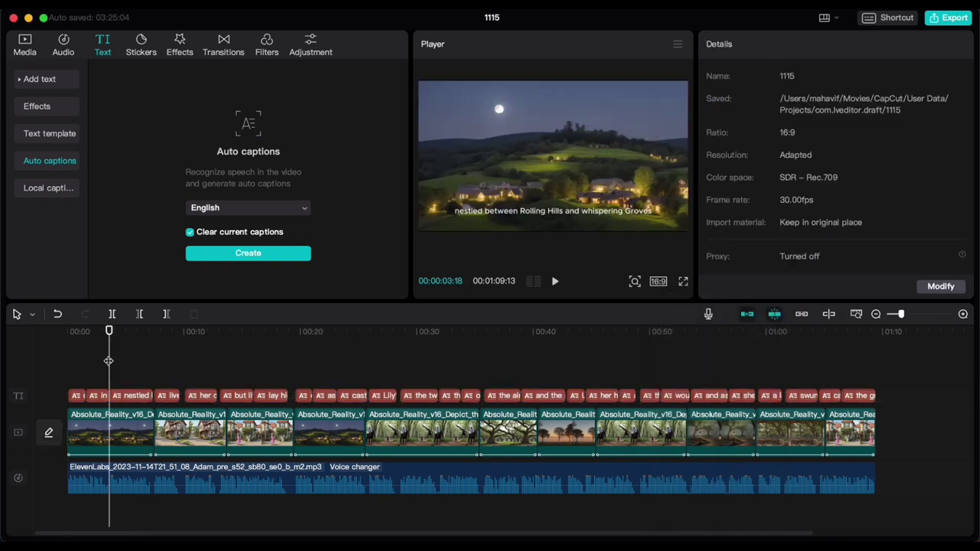
{"action": "left_click", "coordinate": [71, 374]}
Enlarge the captions slightly and give them all the yellow preset style with a black outline in bold
{"action": "left_click", "coordinate": [78, 395]}
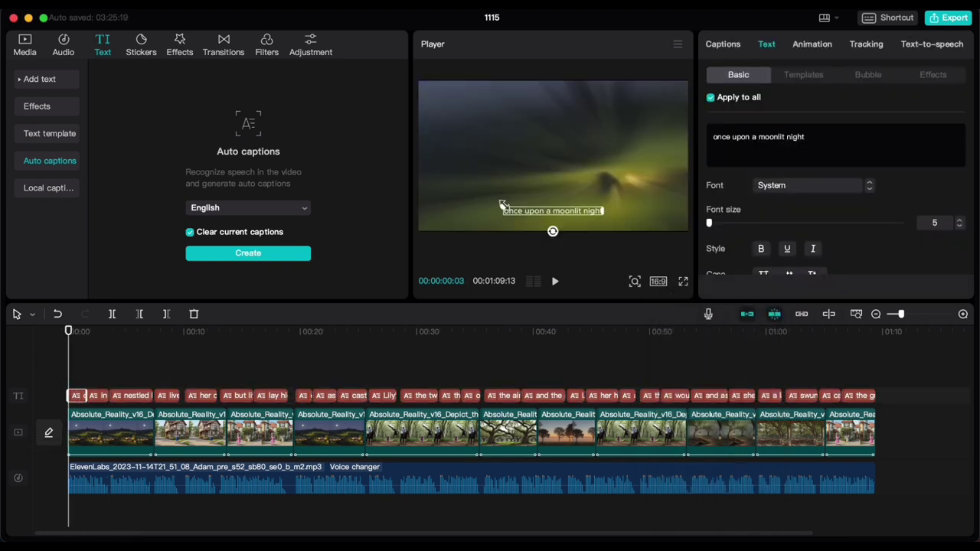
{"action": "scroll", "coordinate": [762, 199], "scroll_direction": "down", "scroll_amount": 3}
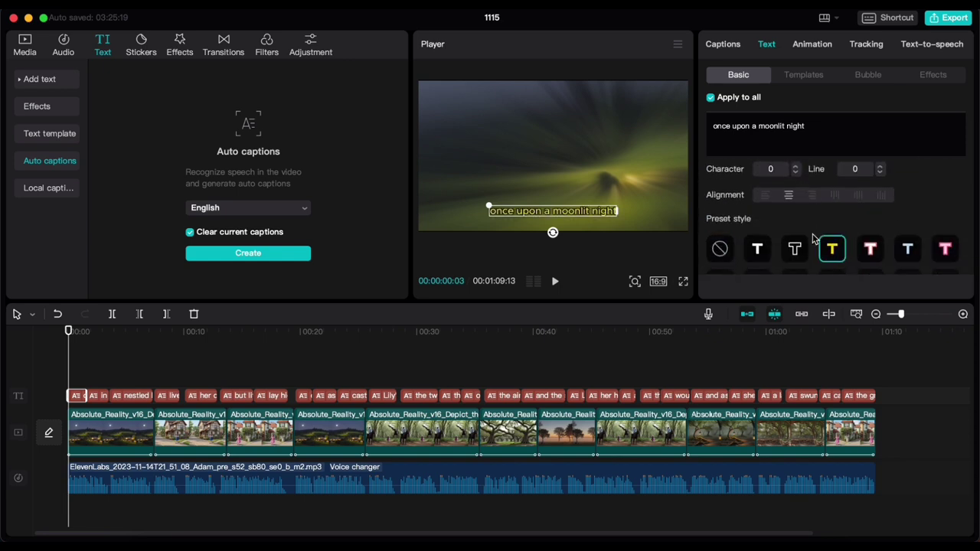
{"action": "scroll", "coordinate": [813, 239], "scroll_direction": "up", "scroll_amount": 4}
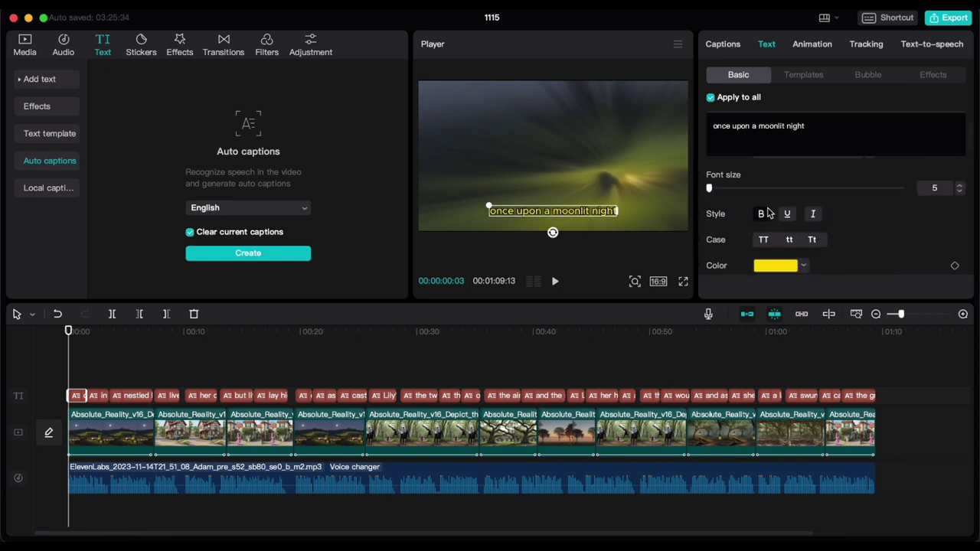
{"action": "left_click", "coordinate": [245, 375]}
{"action": "left_click_drag", "start_coordinate": [70, 381], "coordinate": [128, 381]}
{"action": "left_click", "coordinate": [129, 396]}
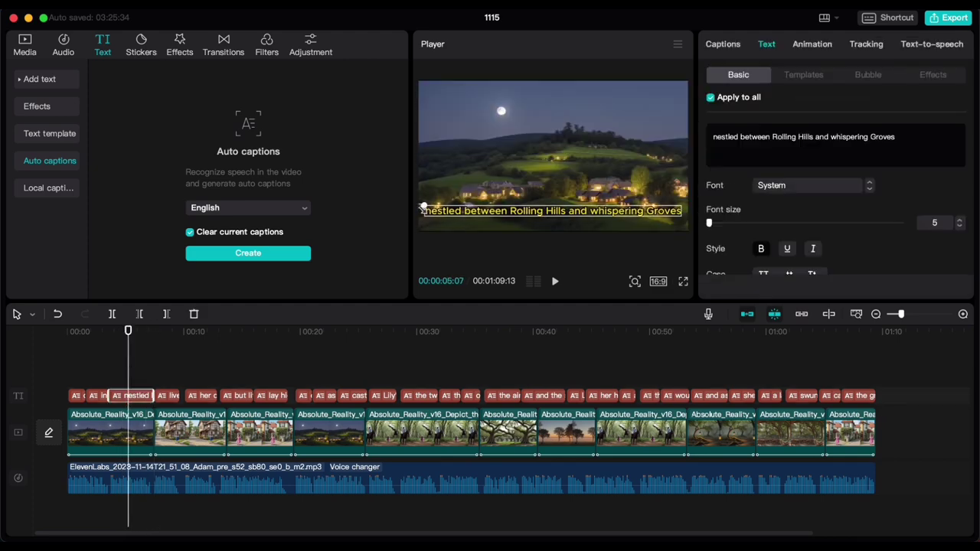
Select all captions, set their stroke thickness to 63 and apply the Chro...ling entrance animation
{"action": "left_click_drag", "start_coordinate": [161, 380], "coordinate": [876, 387]}
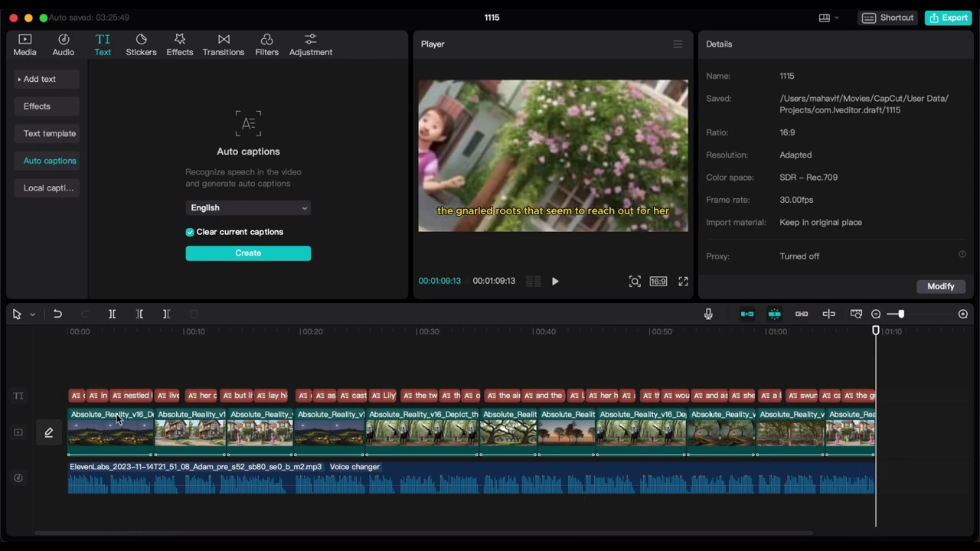
{"action": "left_click_drag", "start_coordinate": [267, 392], "coordinate": [880, 377]}
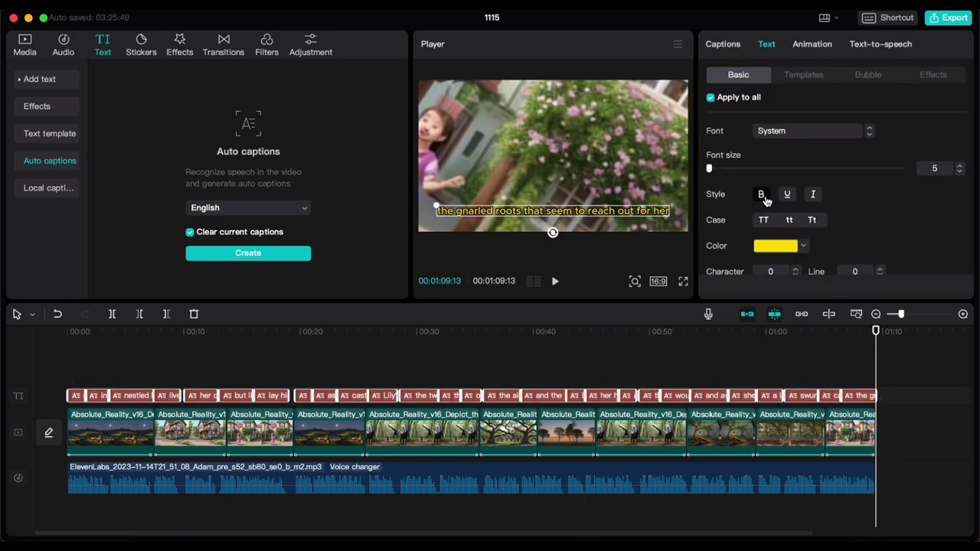
{"action": "scroll", "coordinate": [766, 201], "scroll_direction": "down", "scroll_amount": 10}
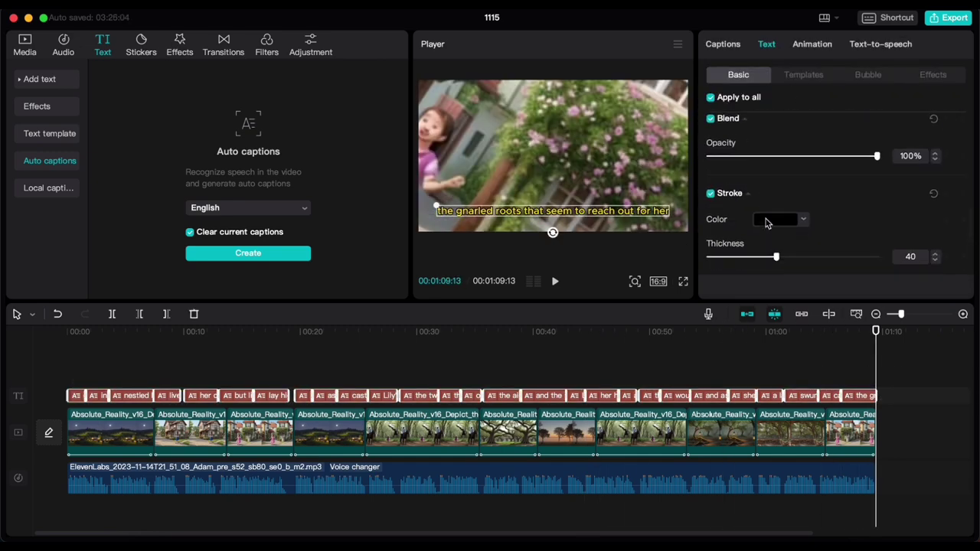
{"action": "scroll", "coordinate": [770, 226], "scroll_direction": "down", "scroll_amount": 2}
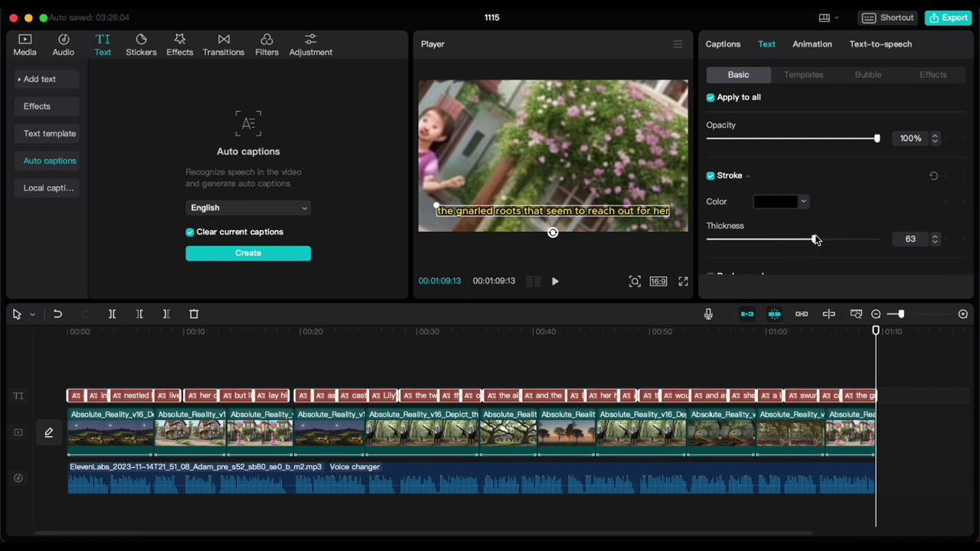
{"action": "left_click", "coordinate": [803, 47]}
{"action": "left_click", "coordinate": [833, 124]}
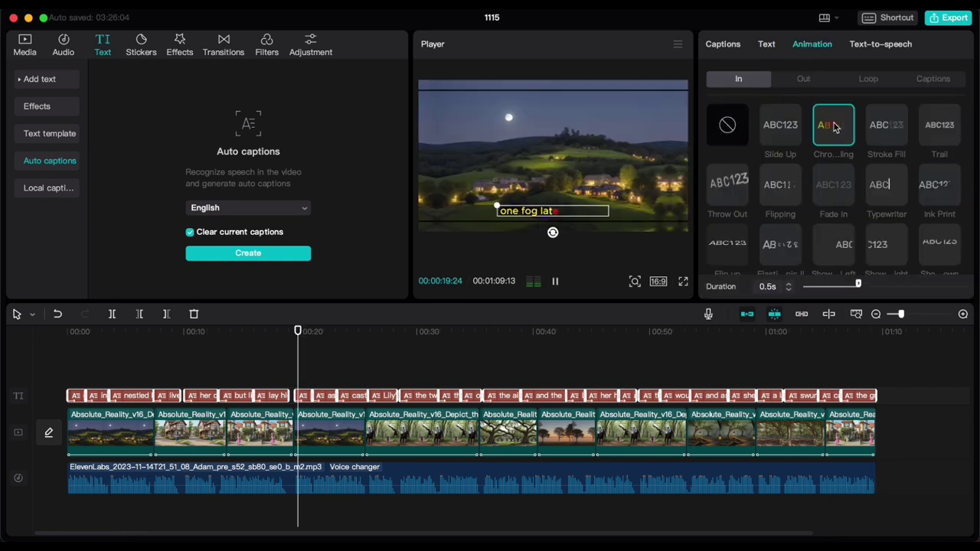
Apply the Pop-...tion caption animation to all captions, preview the video from the start and return to its beginning
{"action": "left_click", "coordinate": [817, 83]}
{"action": "left_click", "coordinate": [862, 81]}
{"action": "left_click", "coordinate": [915, 82]}
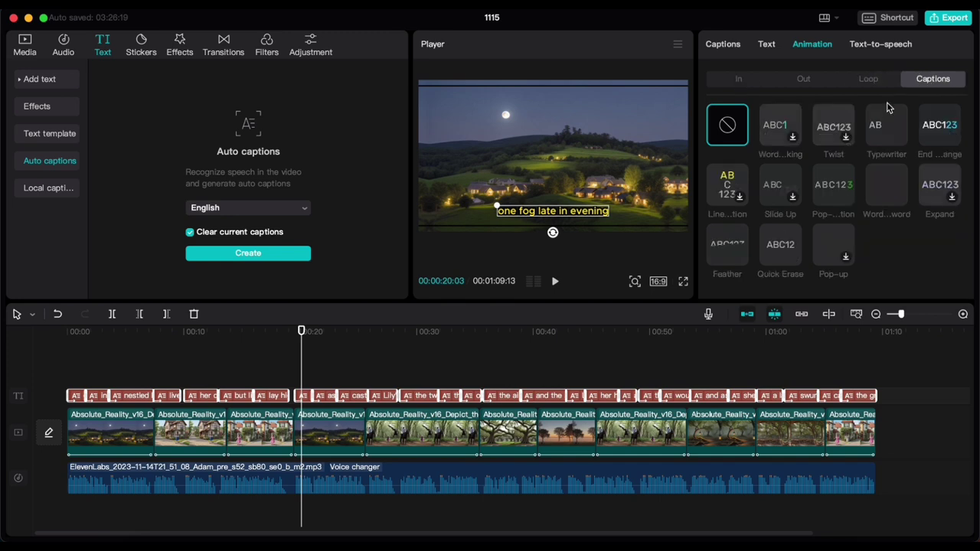
{"action": "left_click", "coordinate": [825, 186]}
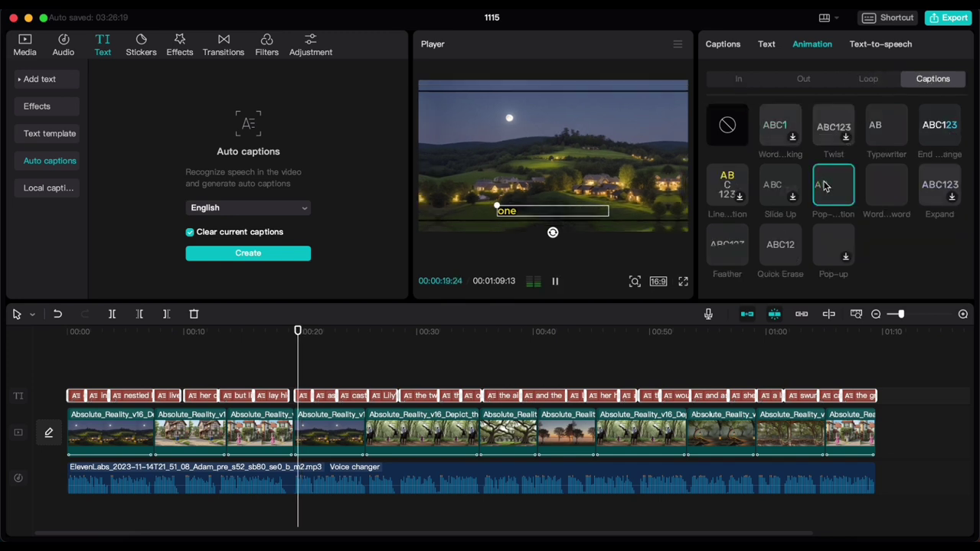
{"action": "left_click", "coordinate": [74, 359]}
{"action": "key", "text": "space"}
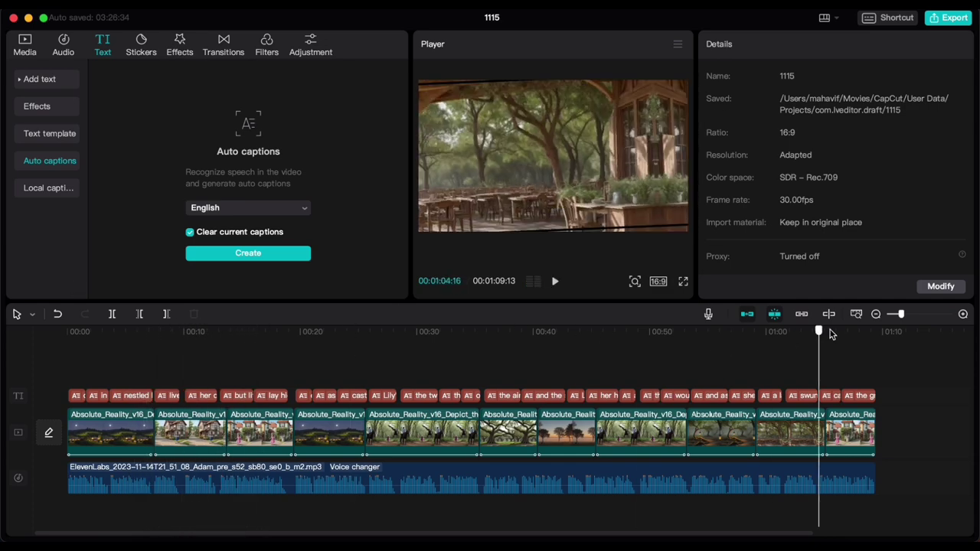
{"action": "left_click", "coordinate": [29, 327]}
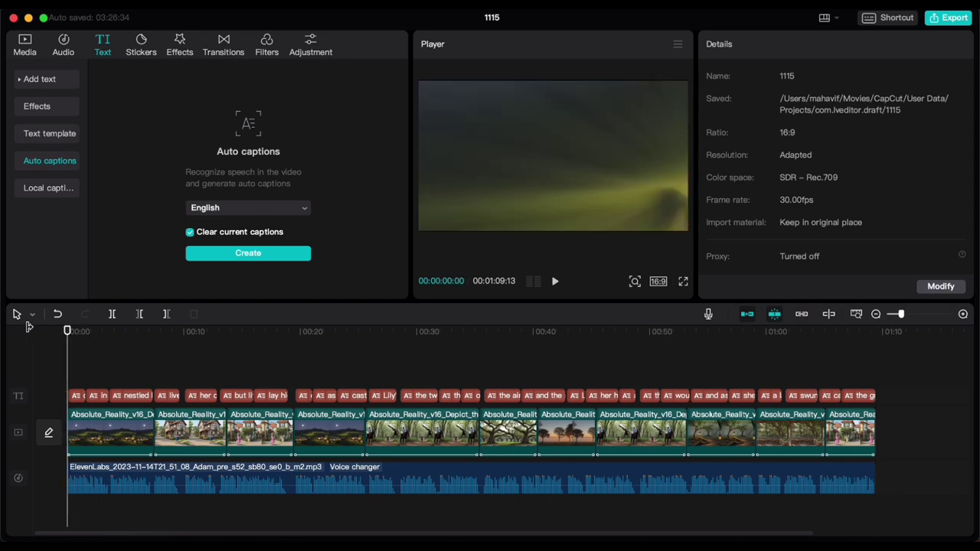
Add The Phonk House from the music library to the timeline as background music
{"action": "left_click", "coordinate": [52, 49]}
{"action": "scroll", "coordinate": [192, 219], "scroll_direction": "down", "scroll_amount": 2}
{"action": "left_click", "coordinate": [192, 219]}
{"action": "left_click", "coordinate": [175, 178]}
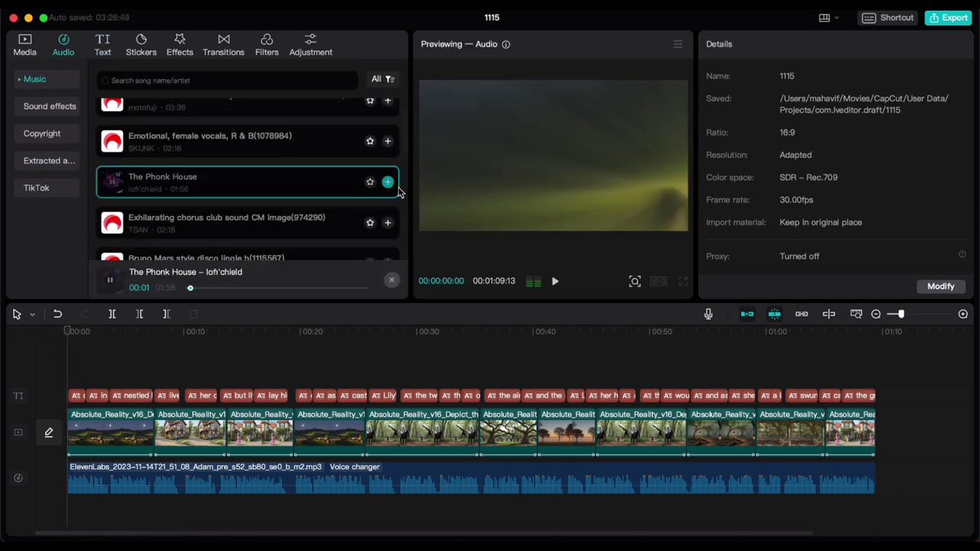
{"action": "left_click", "coordinate": [389, 181]}
Lower the background music's volume to about -28.5 dB and play the video with it
{"action": "left_click", "coordinate": [715, 44]}
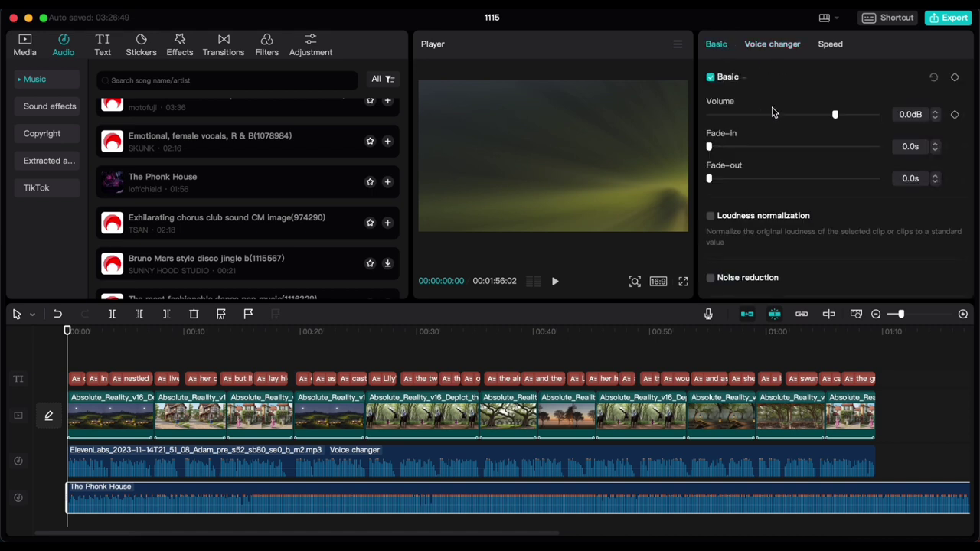
{"action": "left_click_drag", "start_coordinate": [836, 114], "coordinate": [762, 115]}
{"action": "key", "text": "space"}
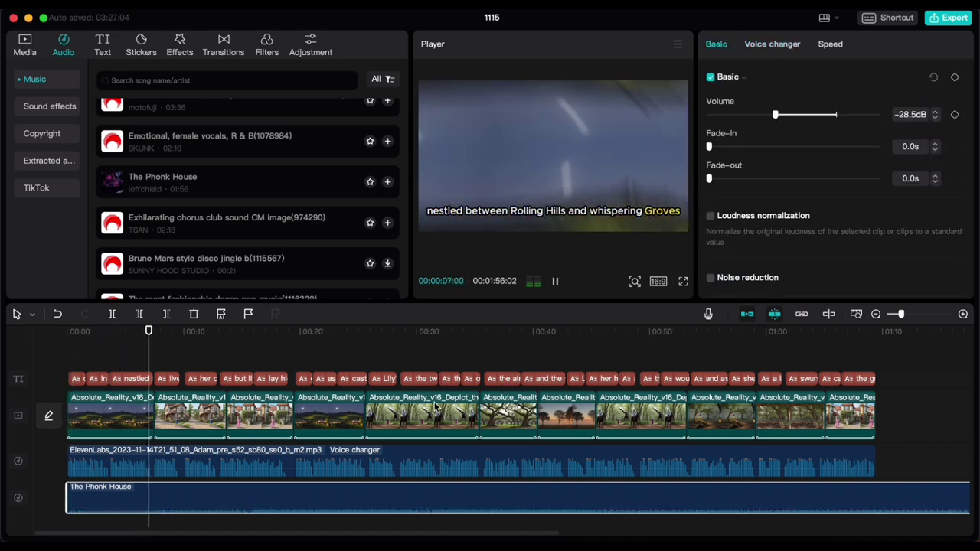
Remove the excess background music past the end of the video clips and start exporting the project
{"action": "key", "text": "Delete"}
{"action": "left_click_drag", "start_coordinate": [429, 365], "coordinate": [863, 337]}
{"action": "left_click", "coordinate": [948, 17]}
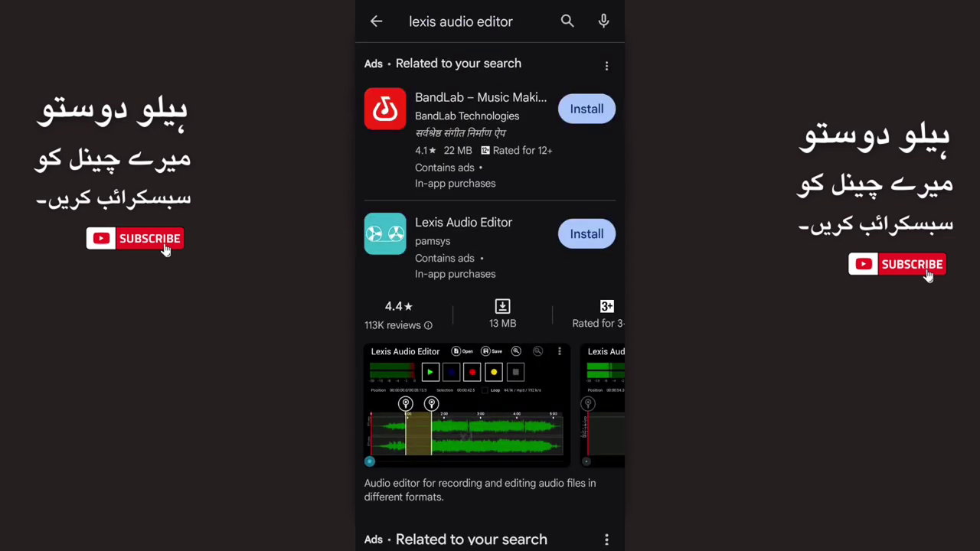
In the Google Play Store, look through the lexis audio editor search results and install Lexis Audio Editor
{"action": "scroll", "coordinate": [518, 173], "scroll_direction": "down", "scroll_amount": 1}
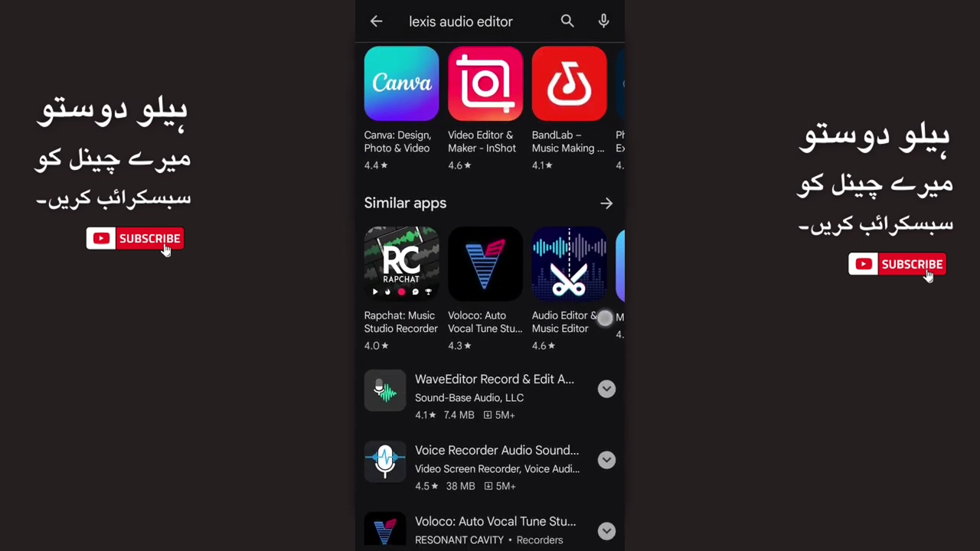
{"action": "scroll", "coordinate": [594, 352], "scroll_direction": "down", "scroll_amount": 5}
{"action": "scroll", "coordinate": [599, 329], "scroll_direction": "up", "scroll_amount": 10}
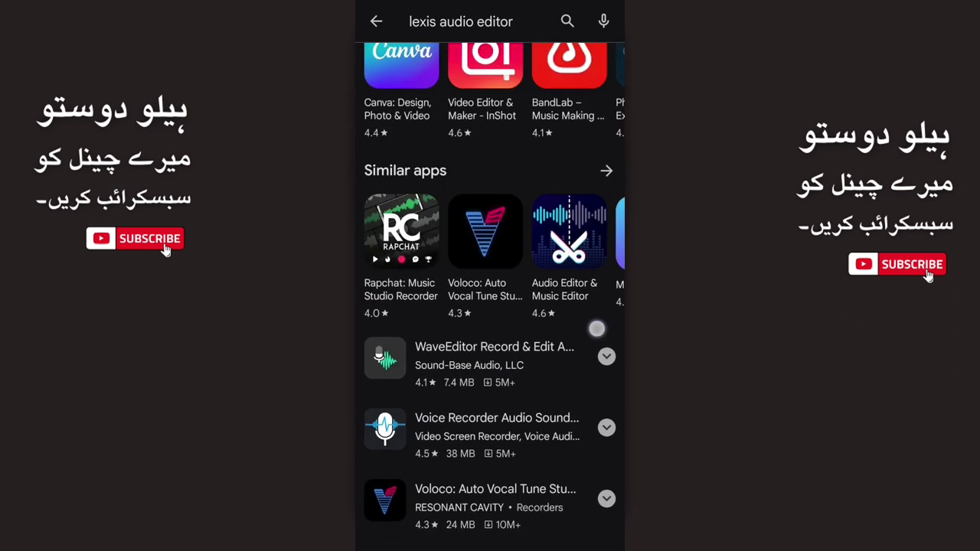
{"action": "scroll", "coordinate": [490, 306], "scroll_direction": "up", "scroll_amount": 6}
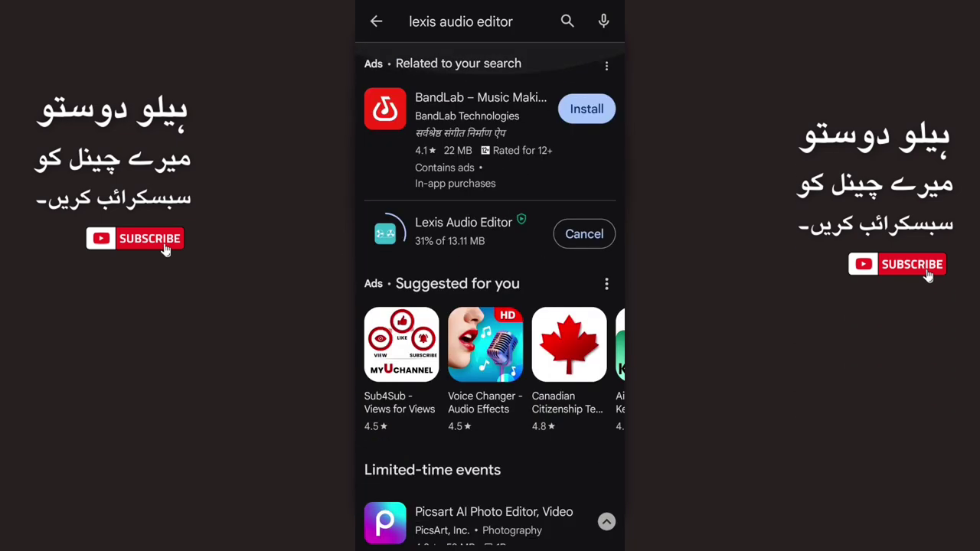
Examine the Lexis Audio Editor store page, including its description, ratings, user reviews and screenshots
{"action": "left_click", "coordinate": [470, 223]}
{"action": "left_click", "coordinate": [483, 336]}
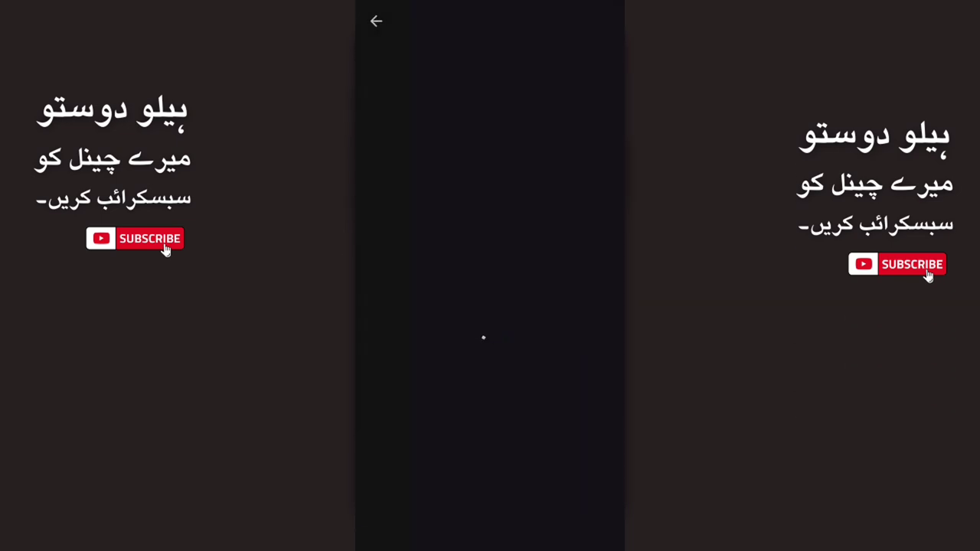
{"action": "scroll", "coordinate": [540, 424], "scroll_direction": "down", "scroll_amount": 6}
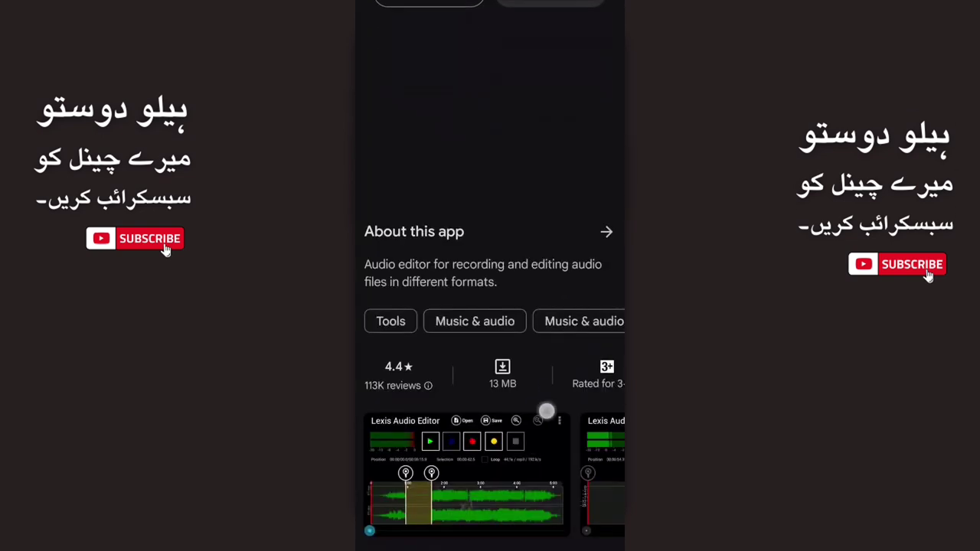
{"action": "scroll", "coordinate": [604, 330], "scroll_direction": "down", "scroll_amount": 10}
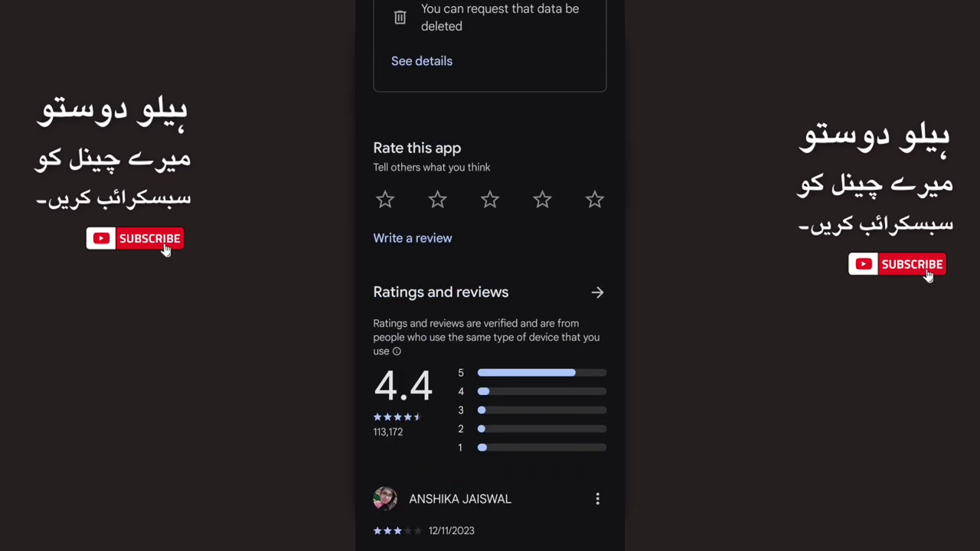
{"action": "scroll", "coordinate": [605, 330], "scroll_direction": "down", "scroll_amount": 3}
{"action": "scroll", "coordinate": [437, 197], "scroll_direction": "down", "scroll_amount": 5}
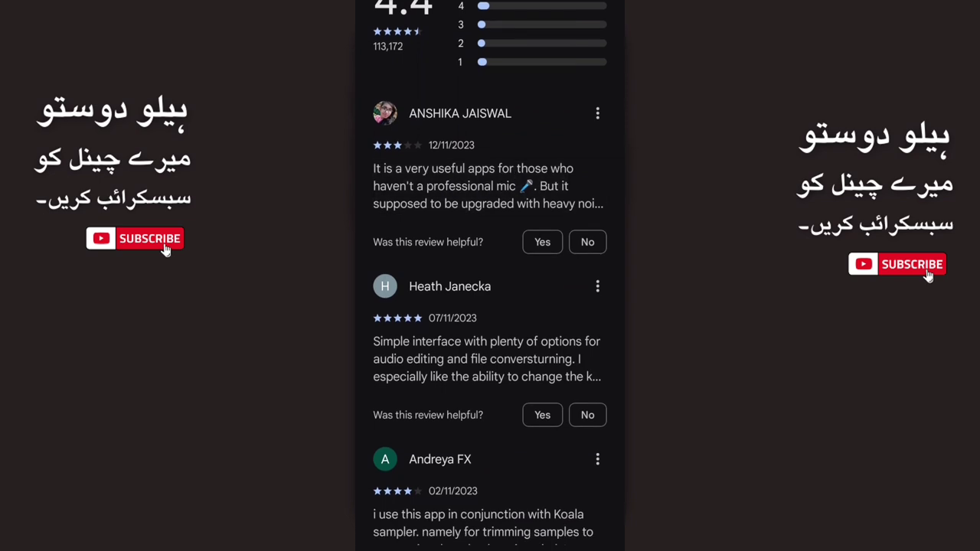
{"action": "scroll", "coordinate": [540, 472], "scroll_direction": "down", "scroll_amount": 2}
{"action": "scroll", "coordinate": [595, 309], "scroll_direction": "up", "scroll_amount": 10}
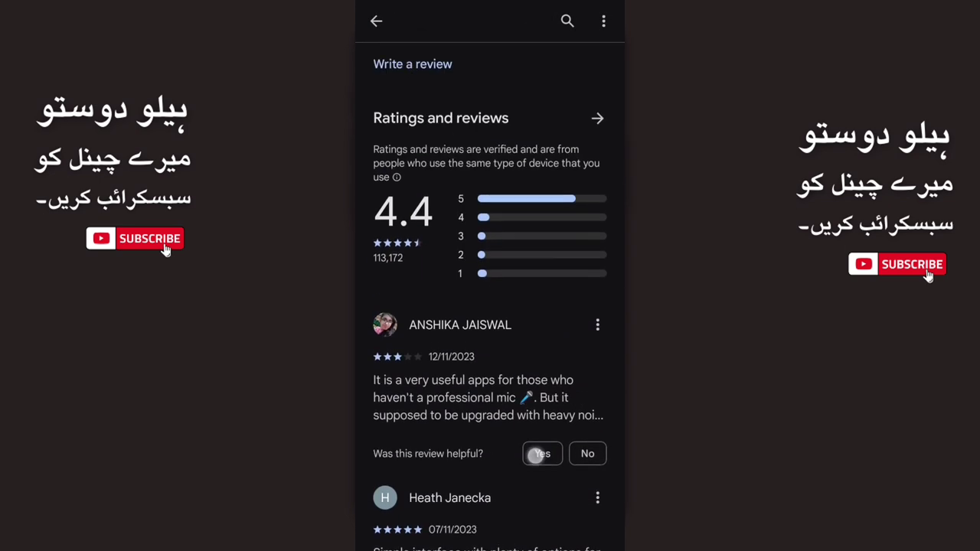
{"action": "scroll", "coordinate": [575, 383], "scroll_direction": "up", "scroll_amount": 8}
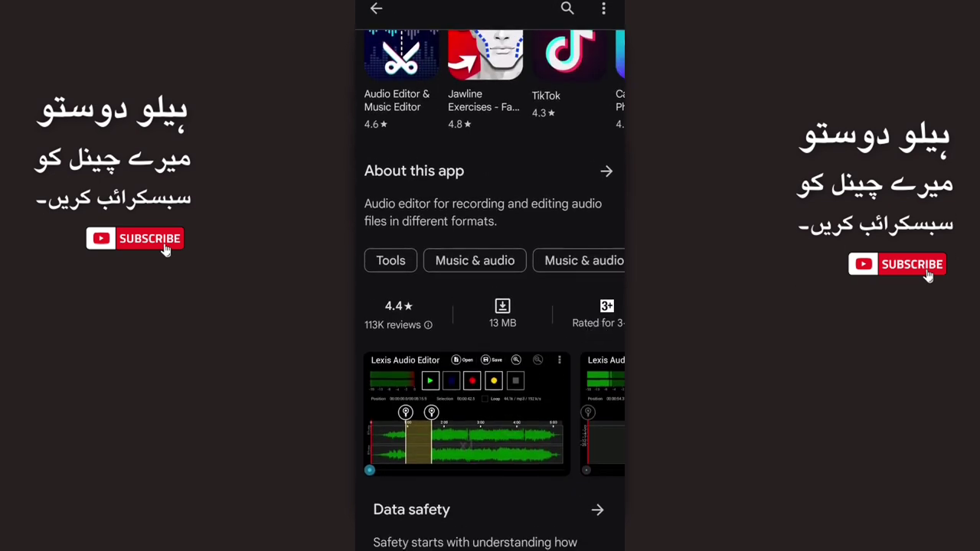
{"action": "left_click", "coordinate": [520, 423]}
{"action": "left_click_drag", "start_coordinate": [603, 407], "coordinate": [444, 398]}
{"action": "left_click_drag", "start_coordinate": [572, 384], "coordinate": [444, 384]}
Launch Lexis Audio Editor with audio recording allowed, and open the narration mp3 with the playhead at its start
{"action": "left_click", "coordinate": [559, 414]}
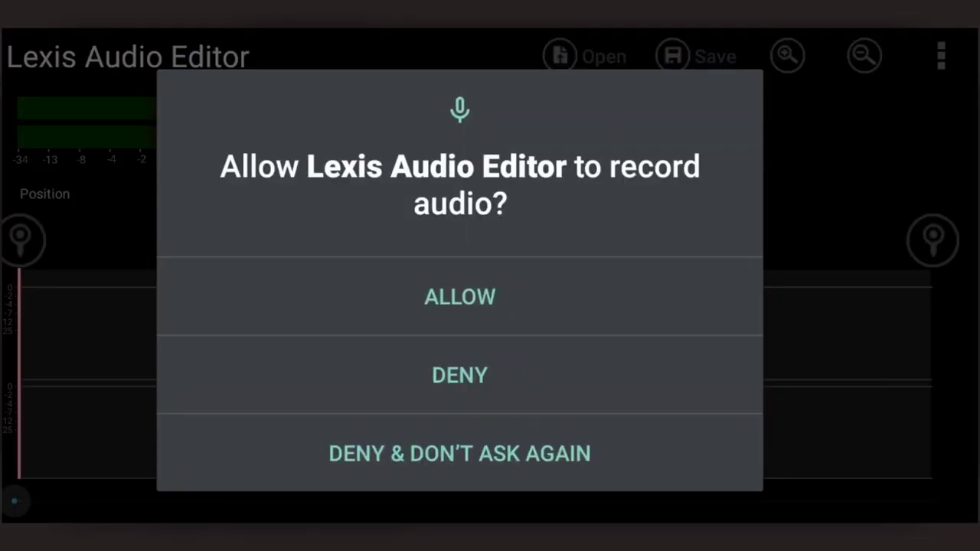
{"action": "left_click", "coordinate": [459, 296]}
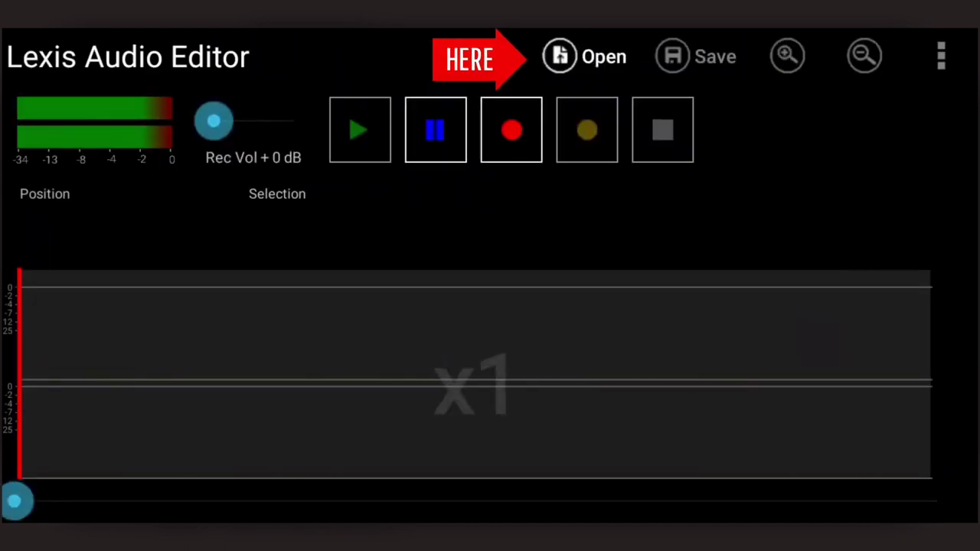
{"action": "left_click", "coordinate": [624, 64]}
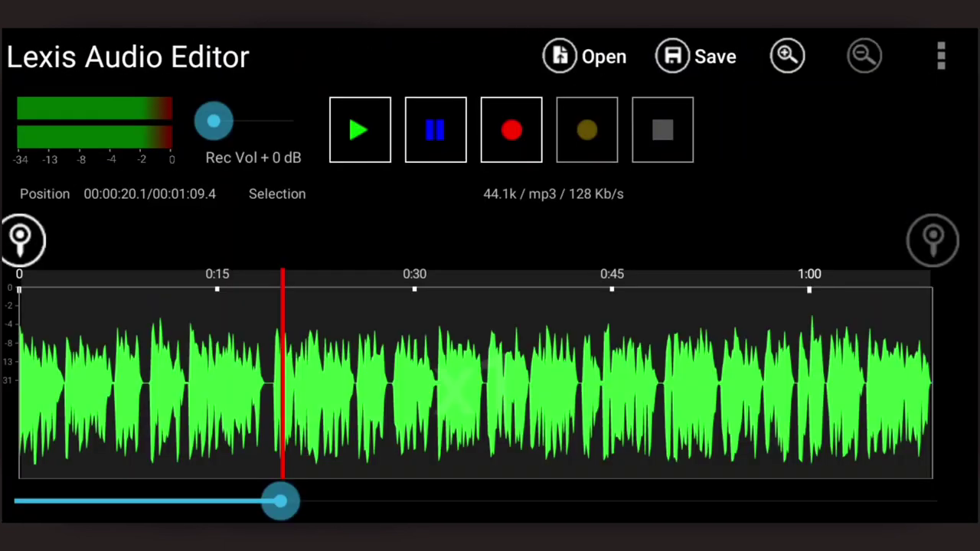
{"action": "left_click_drag", "start_coordinate": [280, 500], "coordinate": [16, 502]}
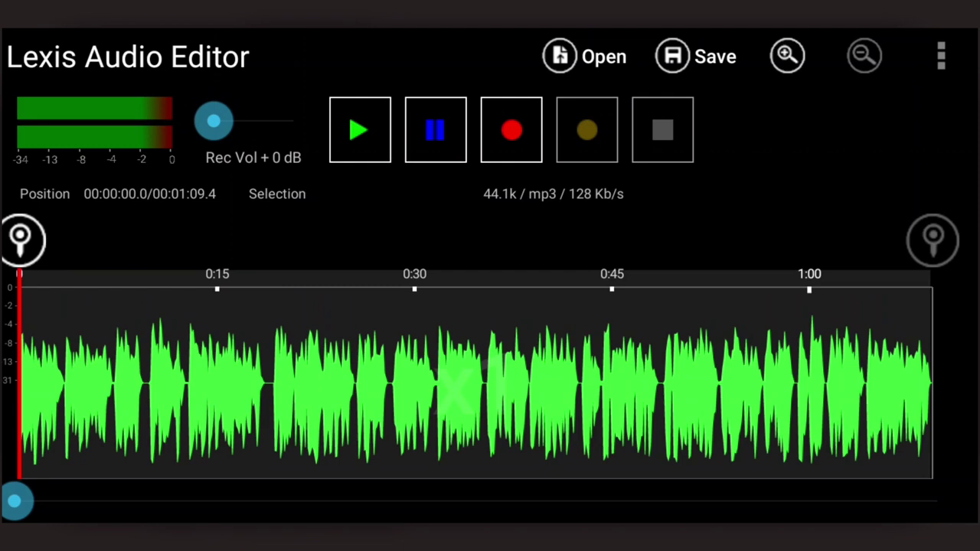
Apply Noise reduction to the narration with -20 dB threshold, 80 % rate, 40 ms attack/release and a 10000 Hz low pass filter
{"action": "left_click", "coordinate": [941, 73]}
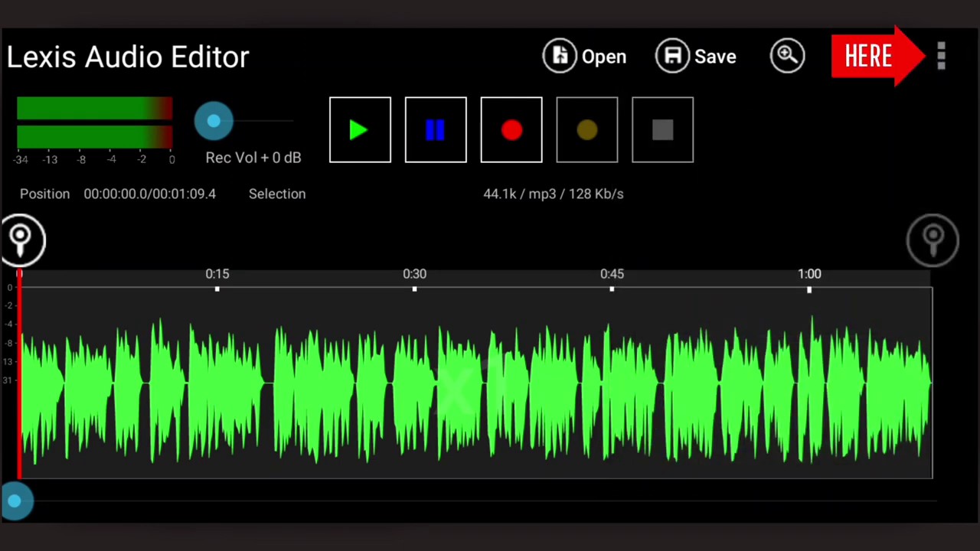
{"action": "left_click", "coordinate": [941, 56]}
{"action": "left_click", "coordinate": [788, 188]}
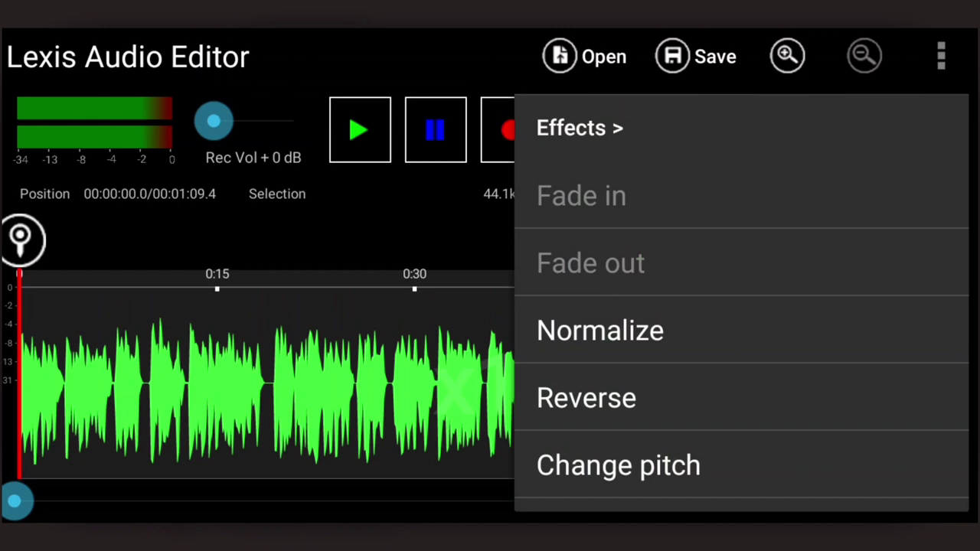
{"action": "left_click_drag", "start_coordinate": [881, 340], "coordinate": [881, 153]}
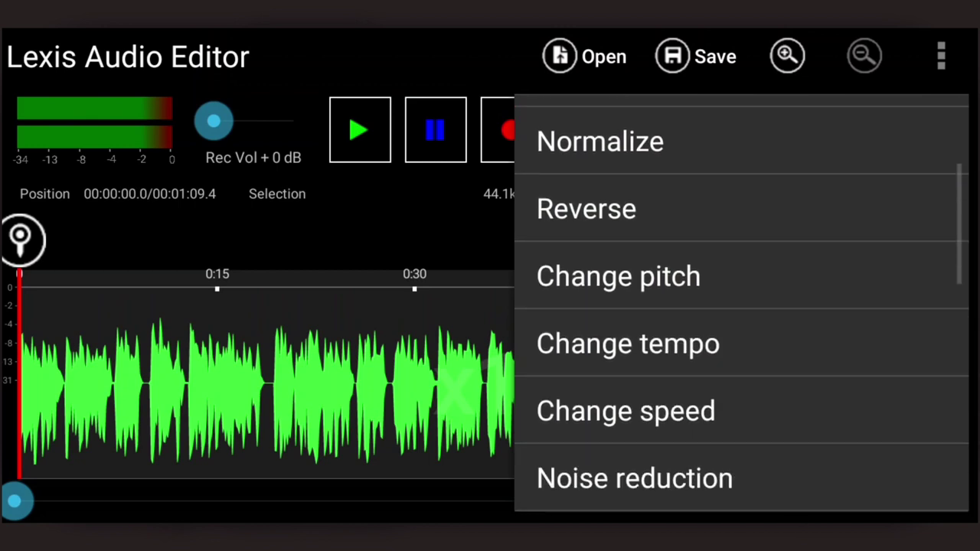
{"action": "scroll", "coordinate": [914, 228], "scroll_direction": "down", "scroll_amount": 10}
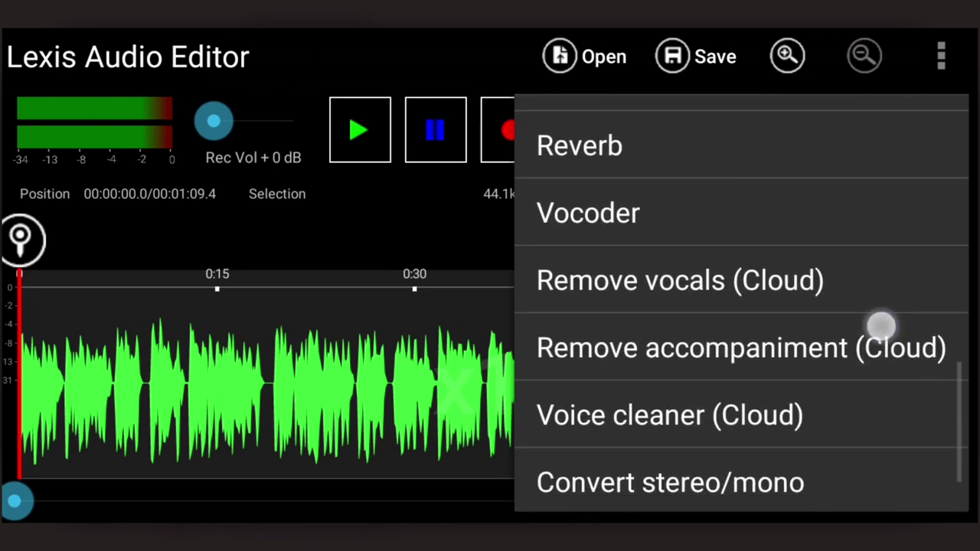
{"action": "scroll", "coordinate": [883, 357], "scroll_direction": "up", "scroll_amount": 6}
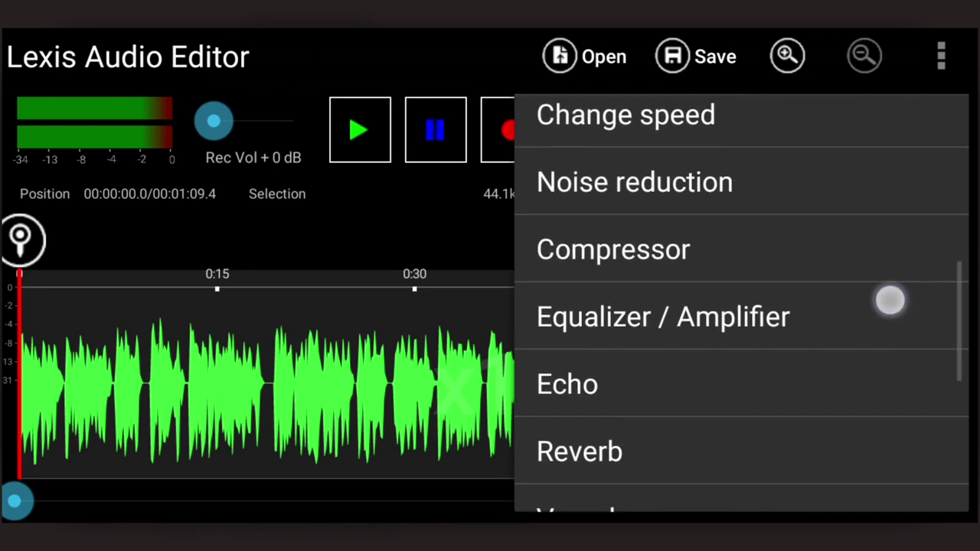
{"action": "scroll", "coordinate": [884, 284], "scroll_direction": "up", "scroll_amount": 2}
{"action": "left_click", "coordinate": [728, 252]}
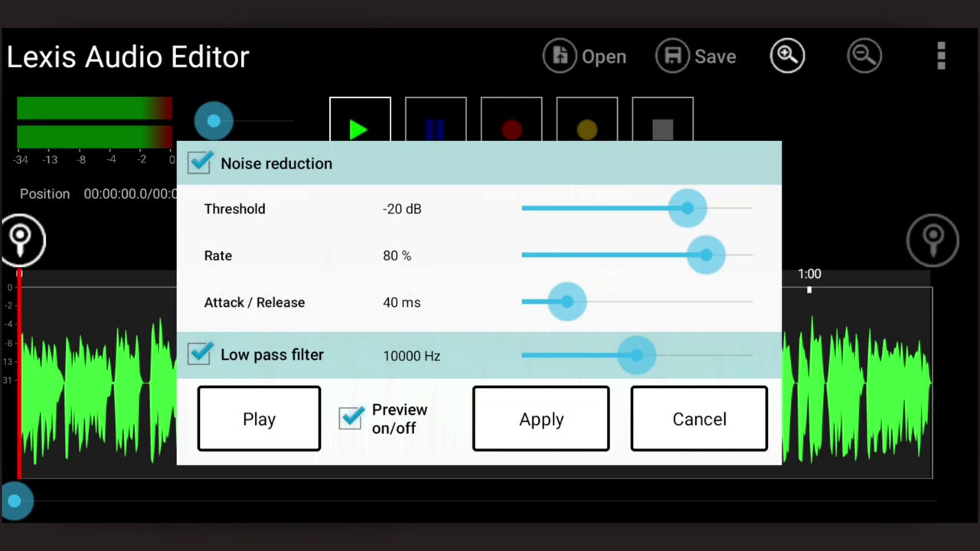
{"action": "left_click", "coordinate": [562, 422]}
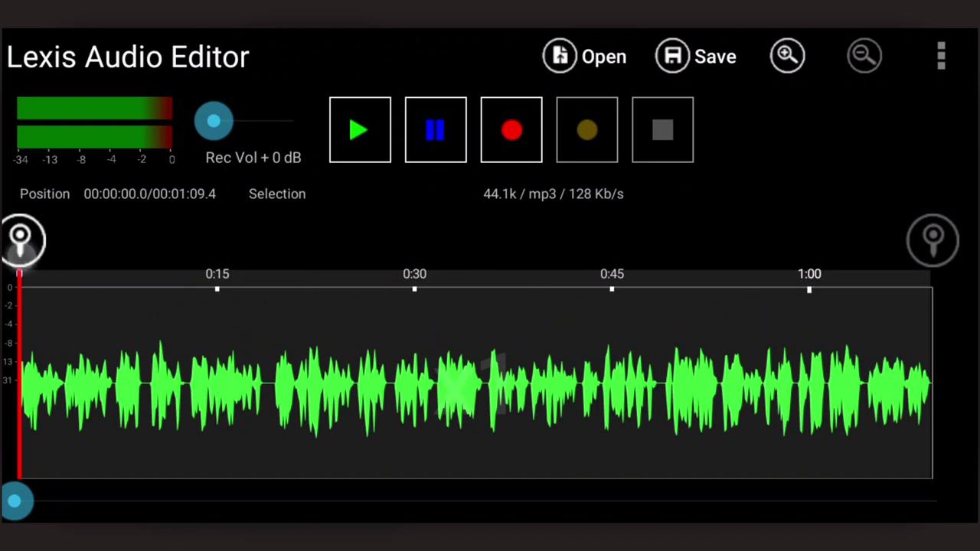
Open the Equalizer / Amplifier effect for the narration and raise the 16000 Hz band to +20 dB
{"action": "left_click", "coordinate": [940, 55]}
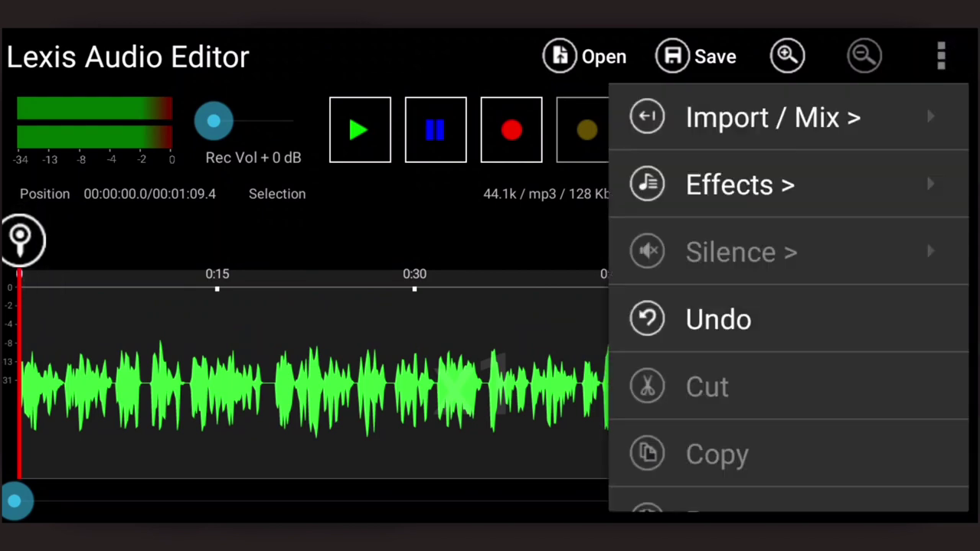
{"action": "left_click_drag", "start_coordinate": [857, 395], "coordinate": [865, 199]}
{"action": "left_click_drag", "start_coordinate": [909, 250], "coordinate": [909, 444]}
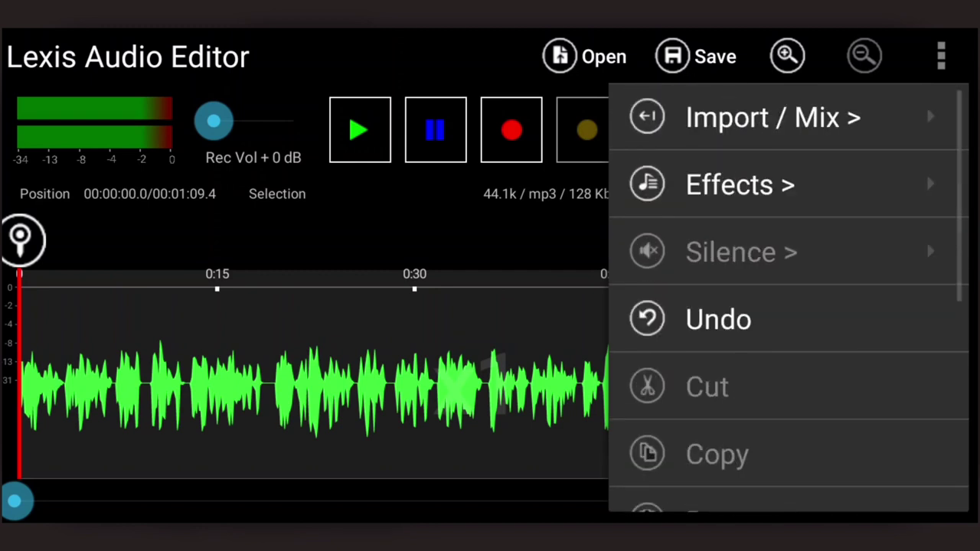
{"action": "left_click", "coordinate": [896, 204]}
{"action": "left_click_drag", "start_coordinate": [917, 352], "coordinate": [917, 212]}
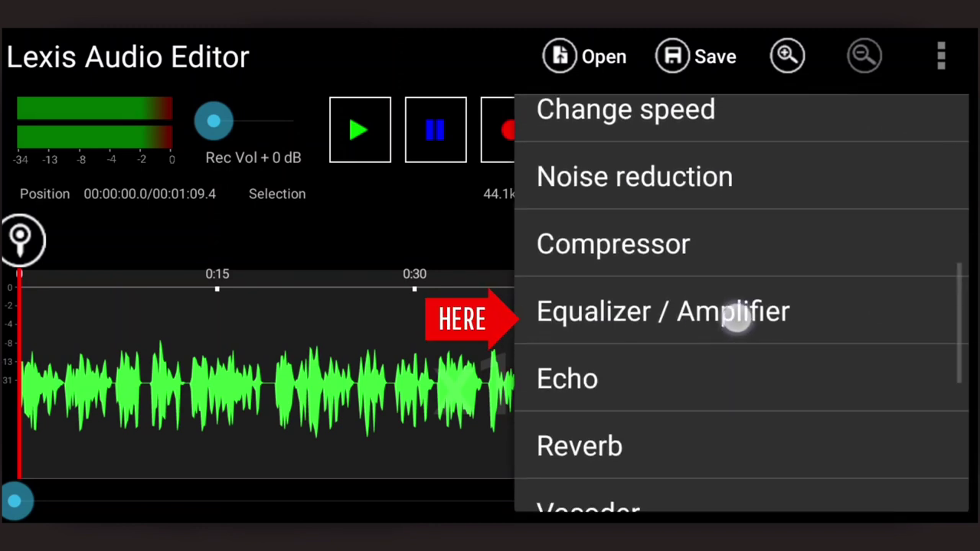
{"action": "left_click", "coordinate": [758, 323]}
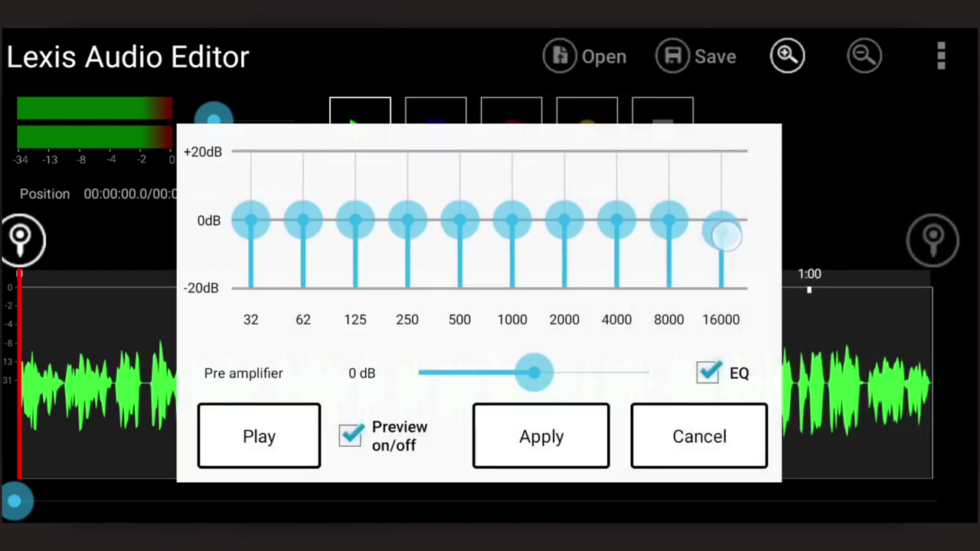
{"action": "left_click_drag", "start_coordinate": [724, 233], "coordinate": [767, 83]}
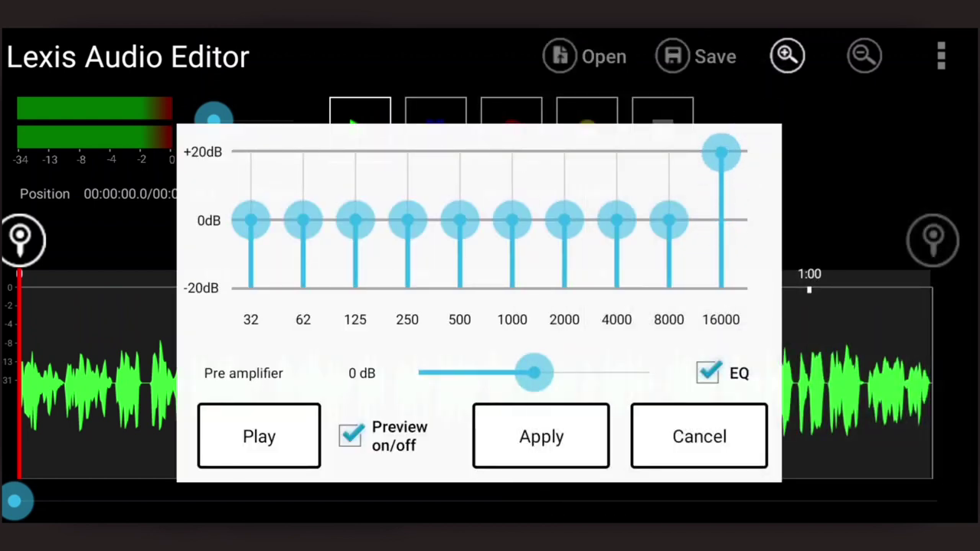
Raise the 32 and 8000 Hz bands slightly above 0 dB, preview the sound and apply the equalizer
{"action": "left_click_drag", "start_coordinate": [683, 200], "coordinate": [671, 221]}
{"action": "left_click_drag", "start_coordinate": [546, 437], "coordinate": [586, 501]}
{"action": "left_click", "coordinate": [258, 436]}
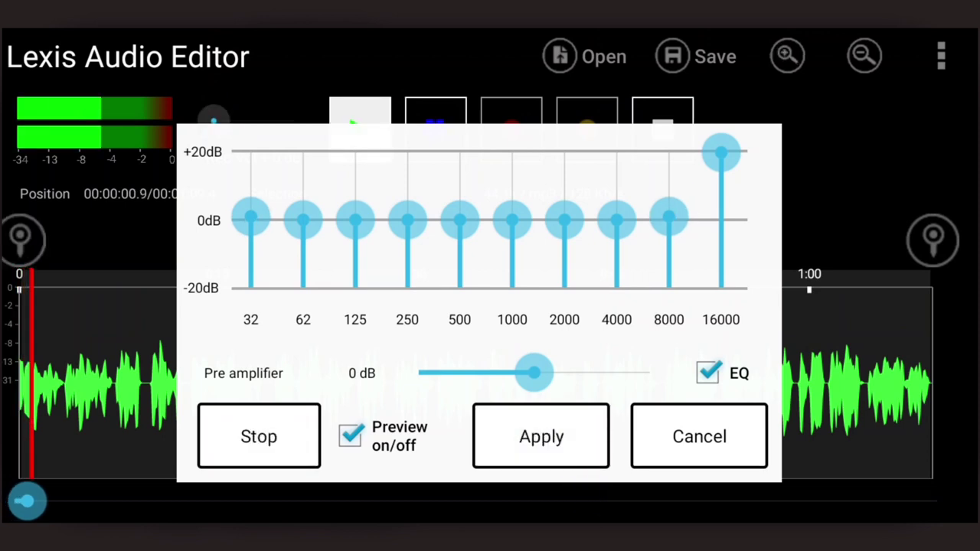
{"action": "left_click", "coordinate": [536, 433]}
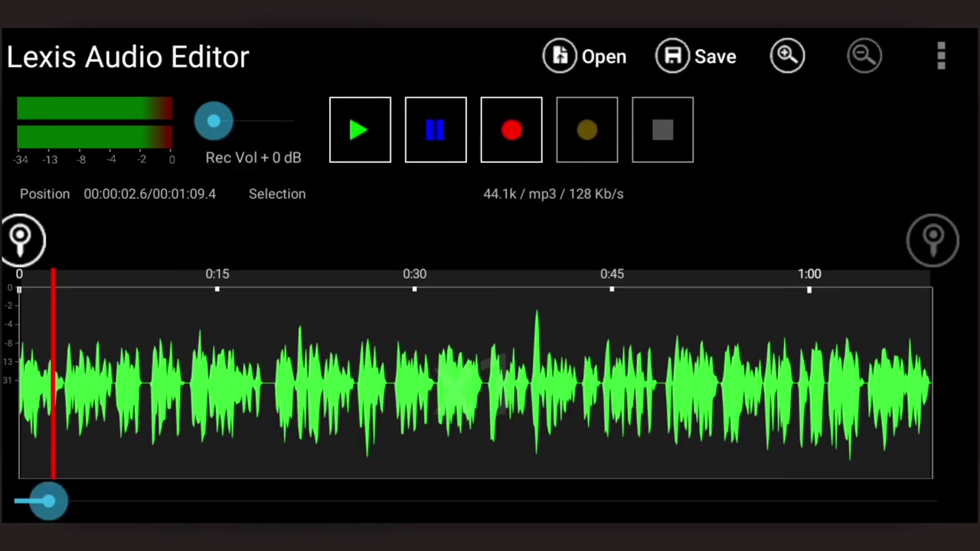
Return the playhead to the start and convert the narration from mono to stereo and back to mono
{"action": "left_click_drag", "start_coordinate": [48, 501], "coordinate": [14, 501]}
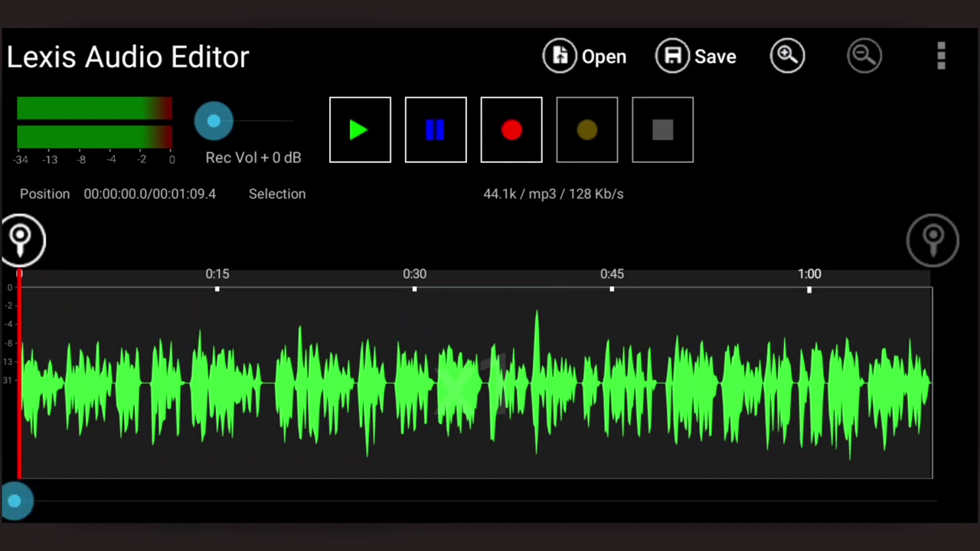
{"action": "left_click", "coordinate": [940, 55]}
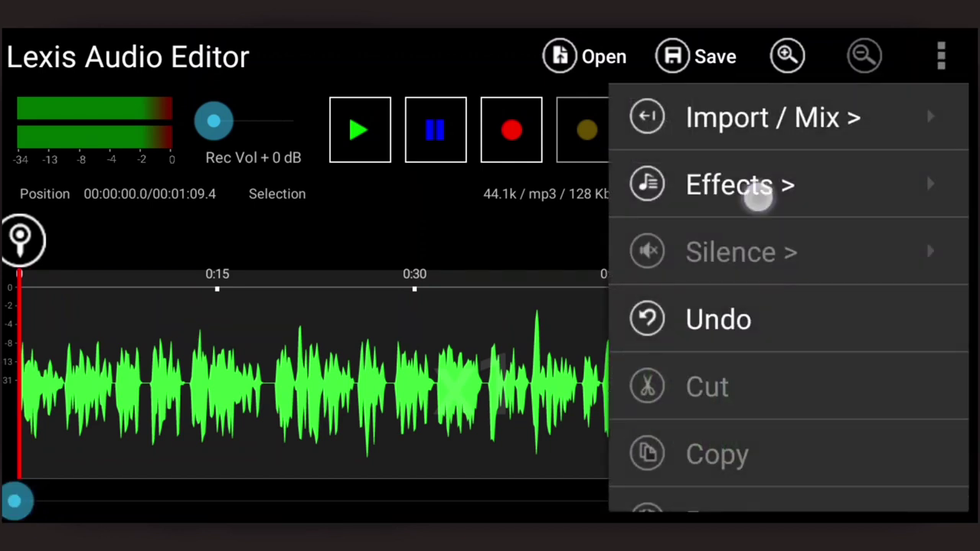
{"action": "left_click", "coordinate": [758, 199]}
{"action": "scroll", "coordinate": [833, 415], "scroll_direction": "down", "scroll_amount": 9}
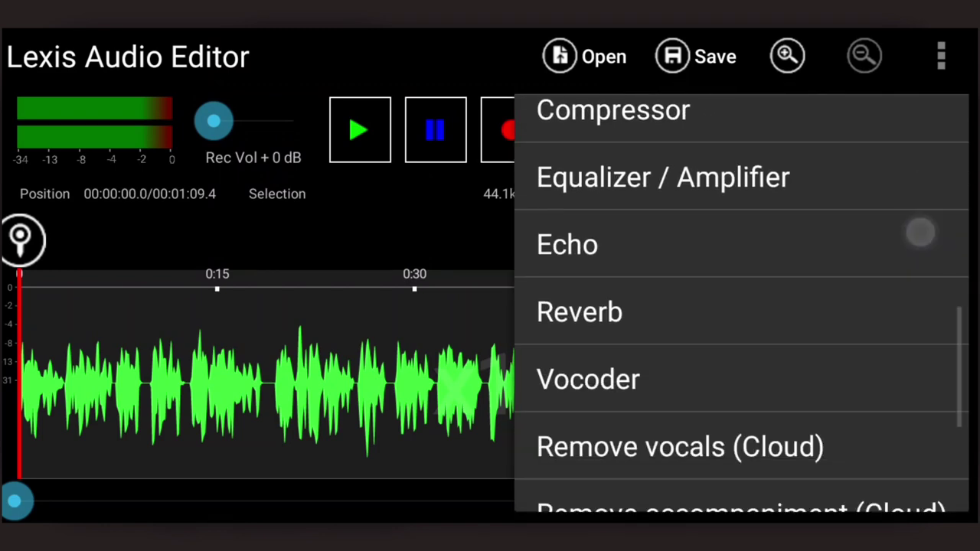
{"action": "scroll", "coordinate": [875, 284], "scroll_direction": "down", "scroll_amount": 5}
{"action": "left_click", "coordinate": [831, 409]}
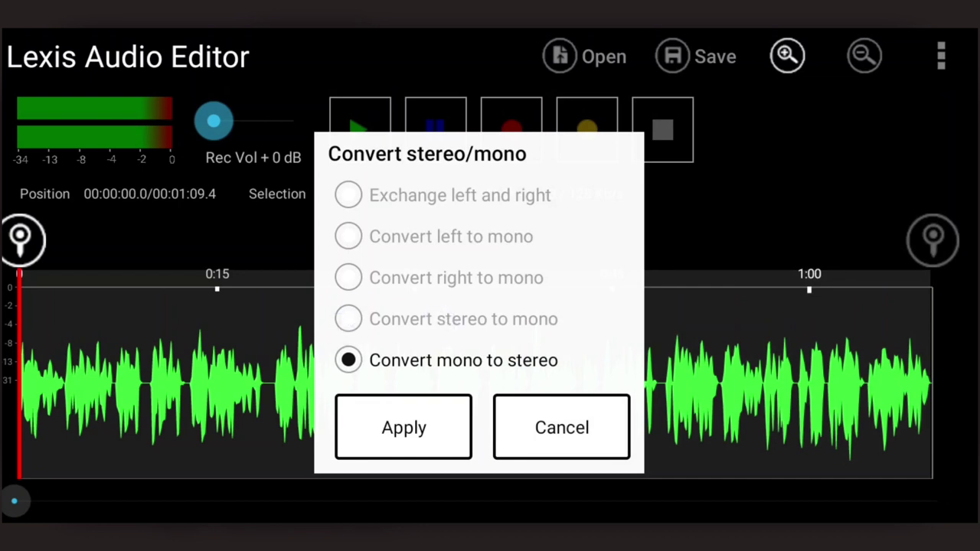
{"action": "left_click", "coordinate": [403, 427]}
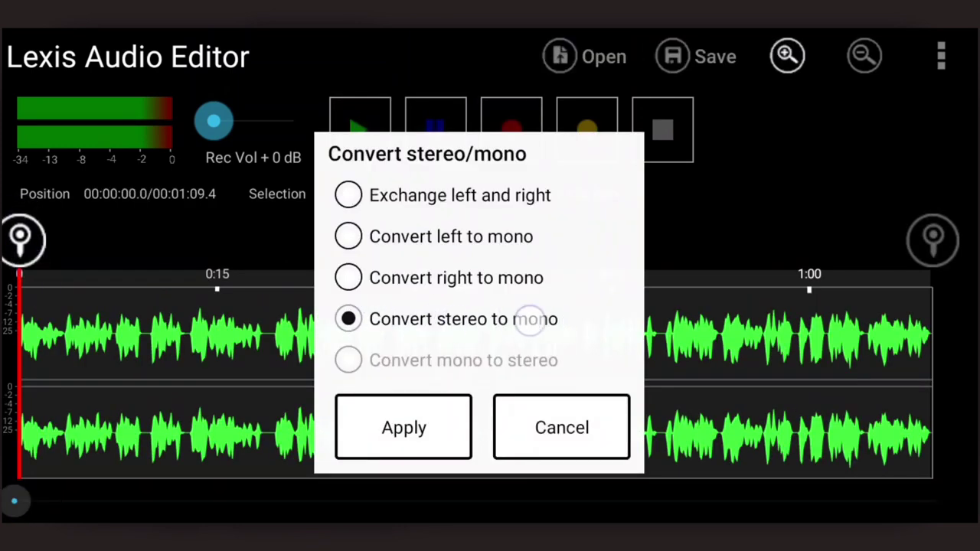
{"action": "left_click", "coordinate": [431, 432]}
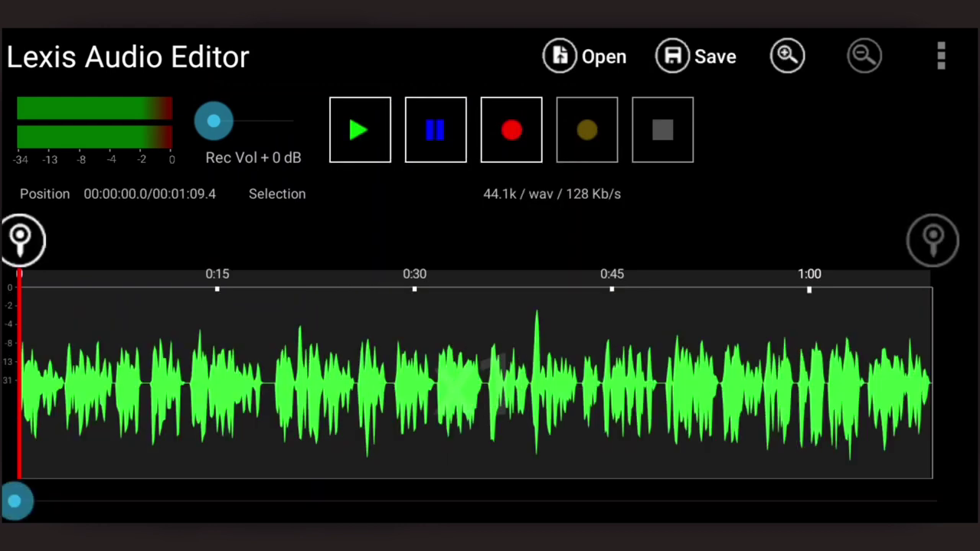
Apply the Normalize effect to the whole mono narration
{"action": "left_click_drag", "start_coordinate": [756, 419], "coordinate": [642, 420]}
{"action": "left_click", "coordinate": [941, 55]}
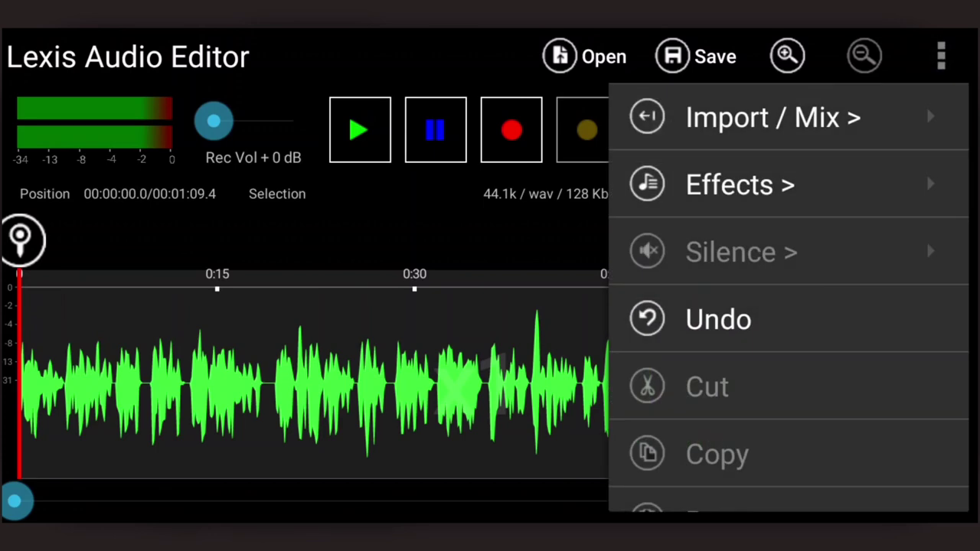
{"action": "left_click", "coordinate": [796, 191]}
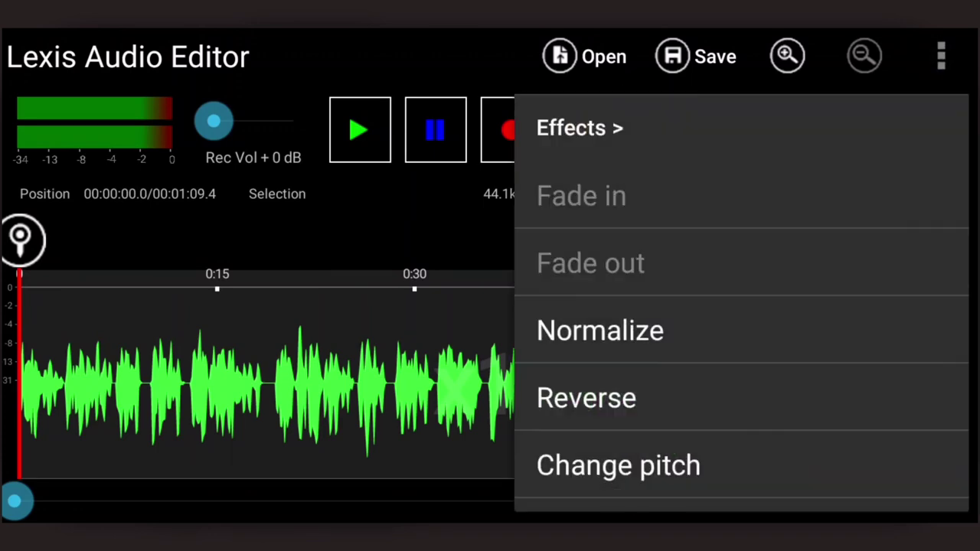
{"action": "left_click", "coordinate": [668, 337]}
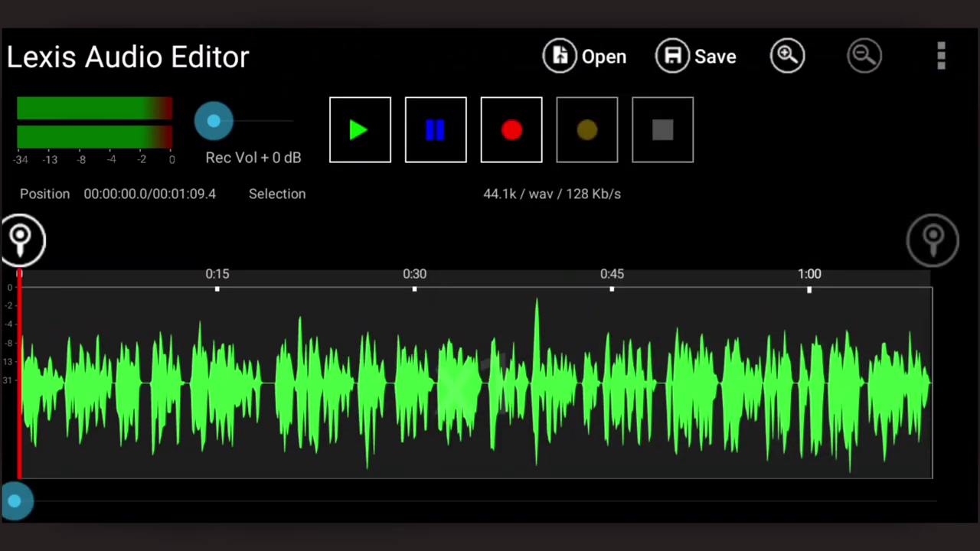
Save the processed narration as an .m4a file in the Music/Recordings folder
{"action": "left_click", "coordinate": [713, 58]}
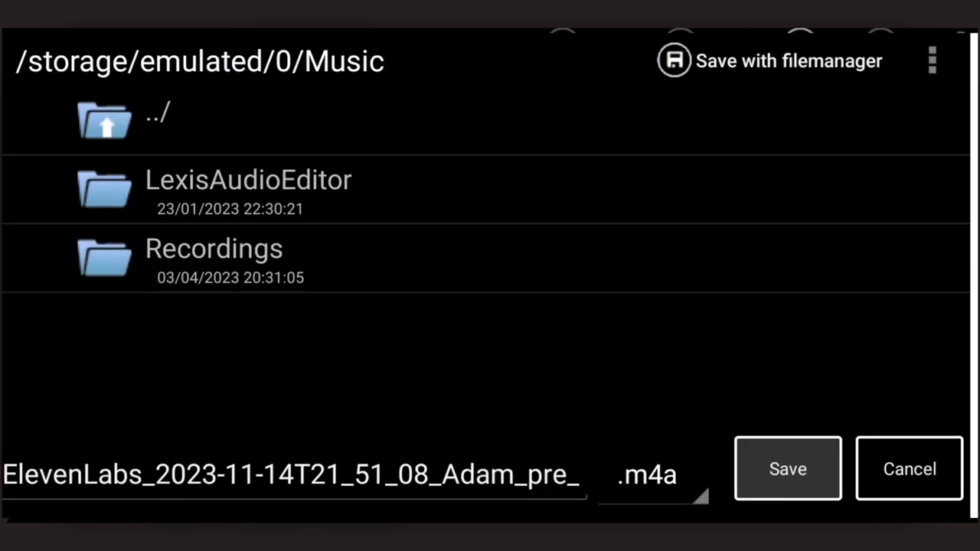
{"action": "mouse_move", "coordinate": [702, 247]}
{"action": "left_mouse_down"}
{"action": "mouse_move", "coordinate": [721, 206]}
{"action": "mouse_move", "coordinate": [777, 171]}
{"action": "left_mouse_up"}
{"action": "left_click", "coordinate": [628, 250]}
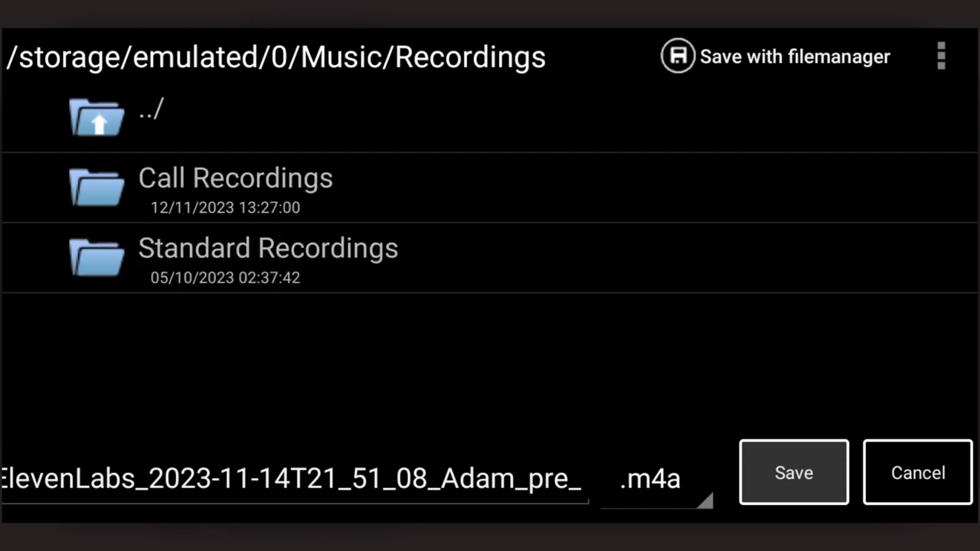
{"action": "left_click", "coordinate": [770, 464]}
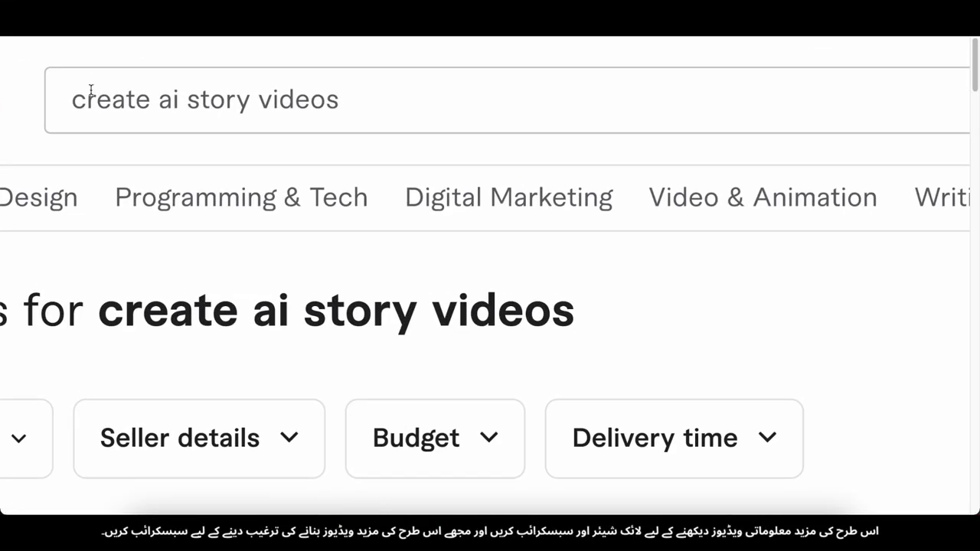
Switch to Fiverr, search for "create ai story videos" and dismiss the business solutions pop-up
{"action": "left_click", "coordinate": [119, 66]}
{"action": "key", "text": "ctrl+a"}
{"action": "left_click", "coordinate": [383, 93]}
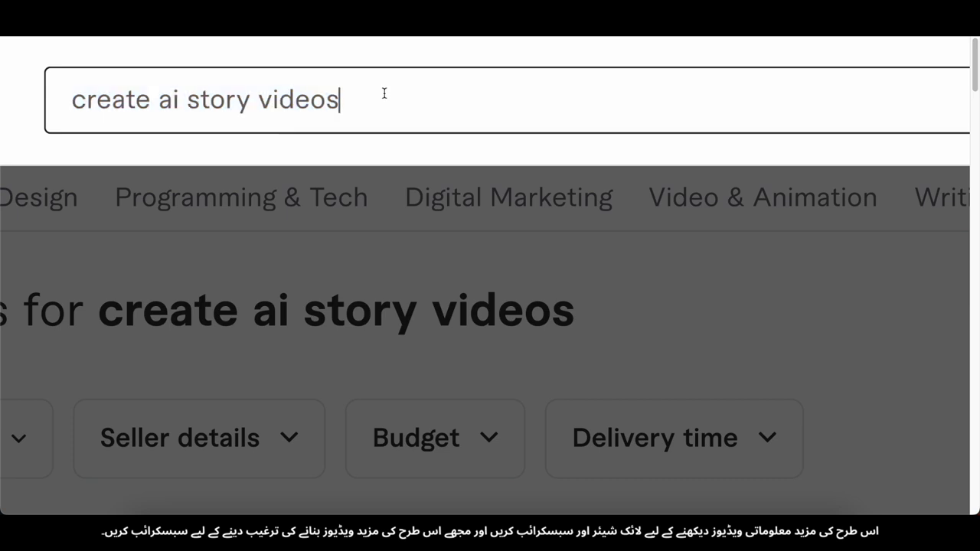
{"action": "key", "text": "Return"}
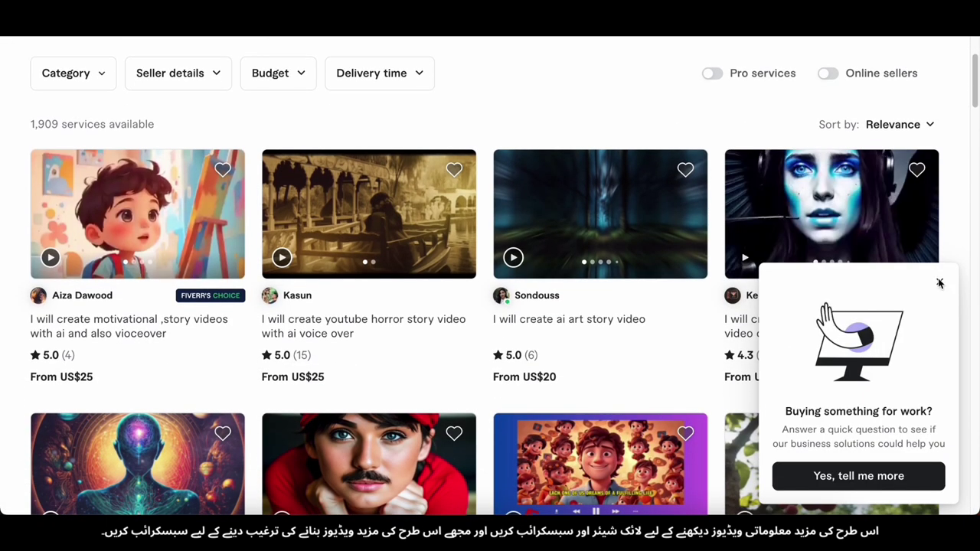
{"action": "left_click", "coordinate": [940, 284]}
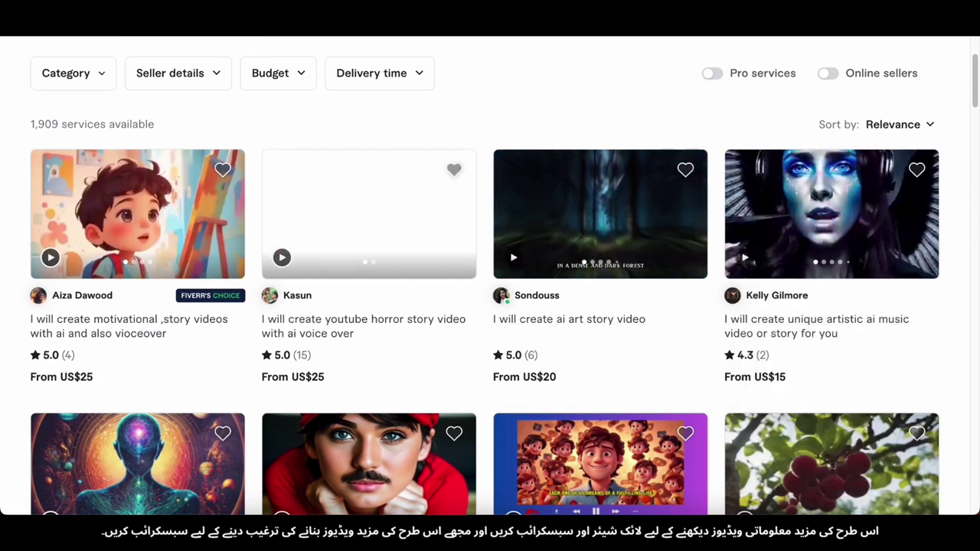
Examine the gig titles, review counts and starting prices of the AI story video services down the first results page
{"action": "scroll", "coordinate": [93, 326], "scroll_direction": "down", "scroll_amount": 1}
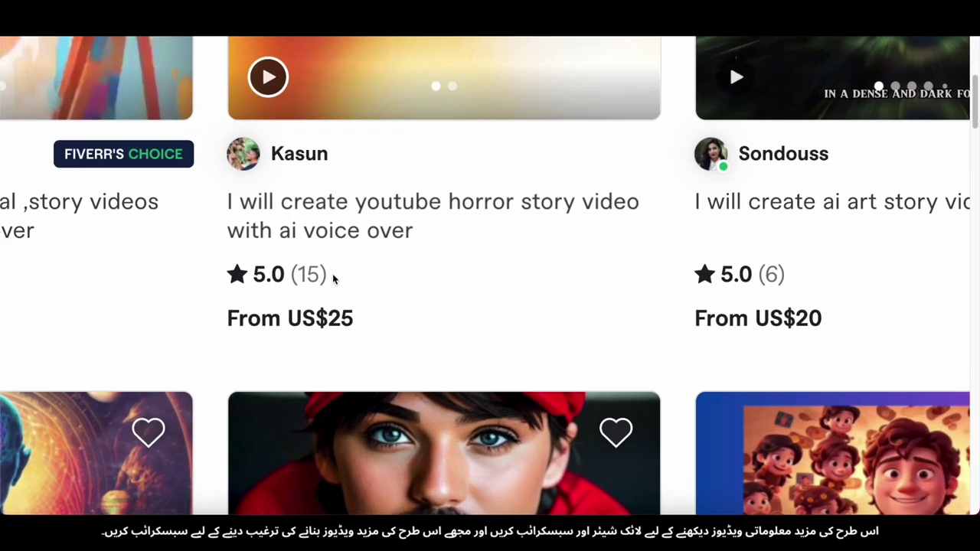
{"action": "double_click", "coordinate": [308, 274]}
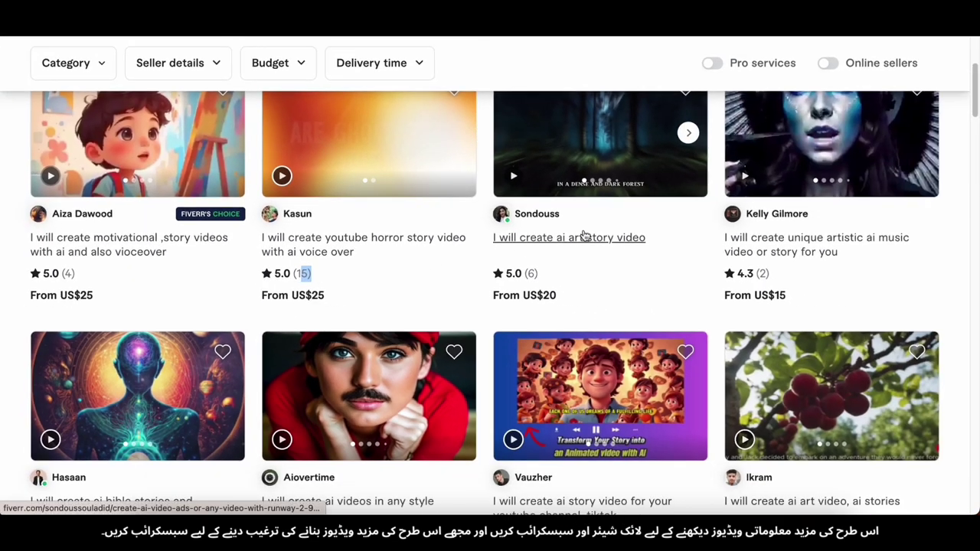
{"action": "scroll", "coordinate": [717, 245], "scroll_direction": "down", "scroll_amount": 1}
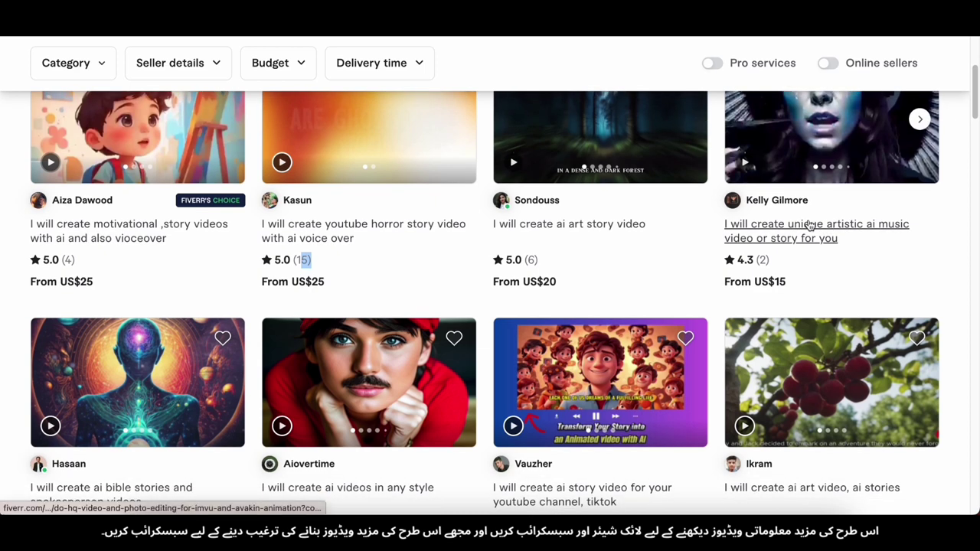
{"action": "scroll", "coordinate": [796, 229], "scroll_direction": "down", "scroll_amount": 3}
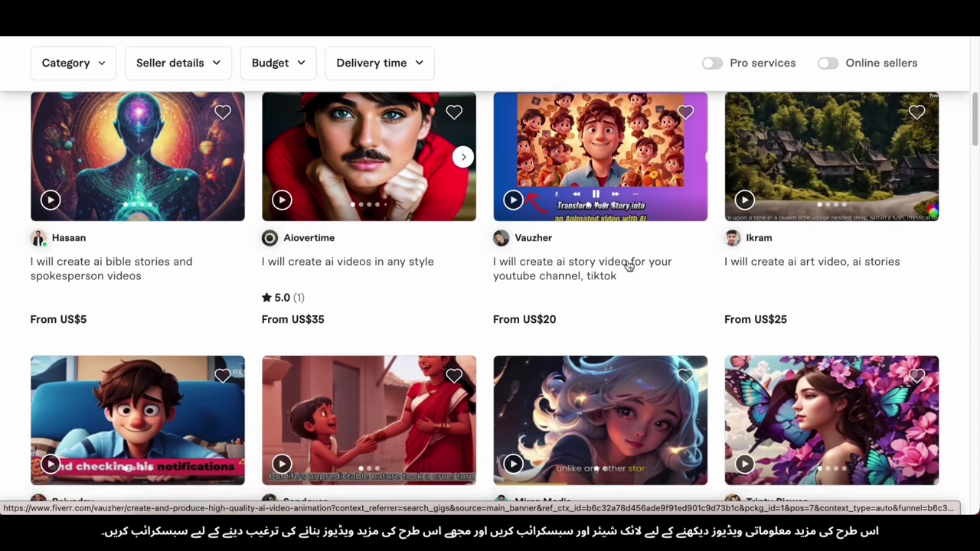
{"action": "scroll", "coordinate": [832, 240], "scroll_direction": "down", "scroll_amount": 4}
{"action": "scroll", "coordinate": [610, 269], "scroll_direction": "down", "scroll_amount": 6}
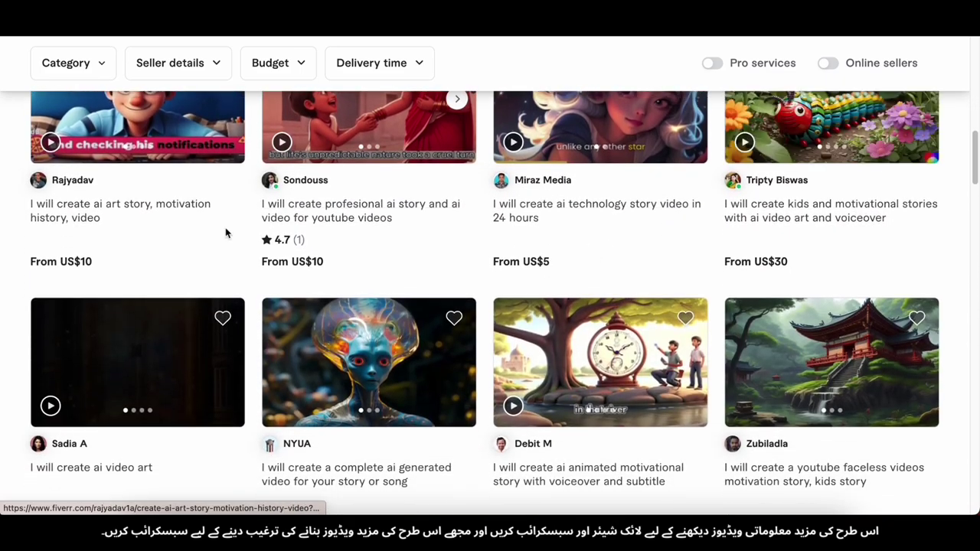
{"action": "scroll", "coordinate": [930, 214], "scroll_direction": "down", "scroll_amount": 6}
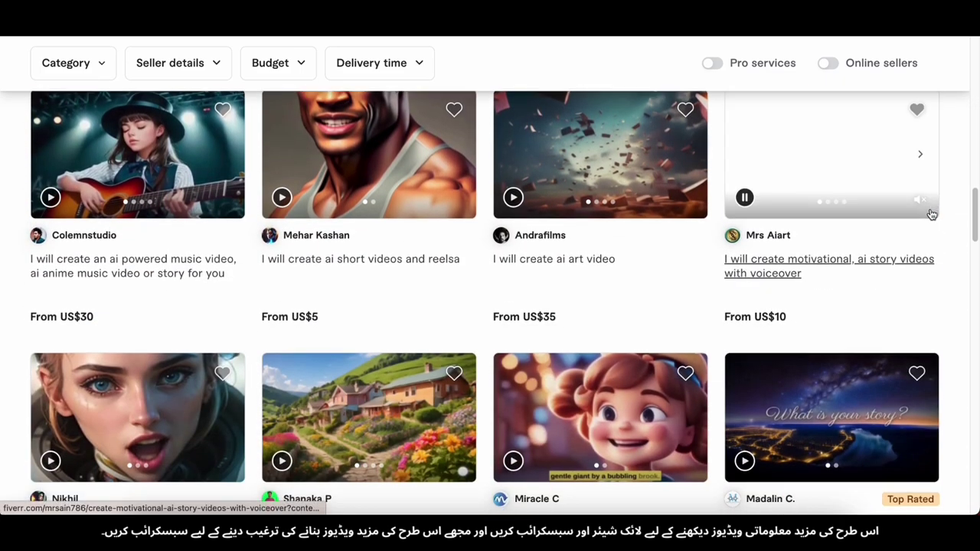
{"action": "scroll", "coordinate": [931, 214], "scroll_direction": "down", "scroll_amount": 9}
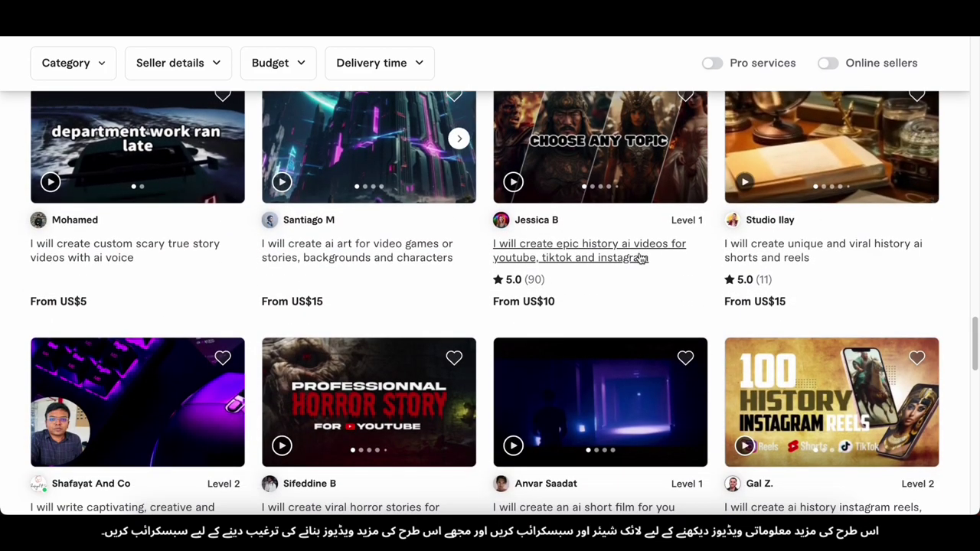
{"action": "scroll", "coordinate": [670, 269], "scroll_direction": "up", "scroll_amount": 1}
{"action": "scroll", "coordinate": [977, 224], "scroll_direction": "down", "scroll_amount": 3}
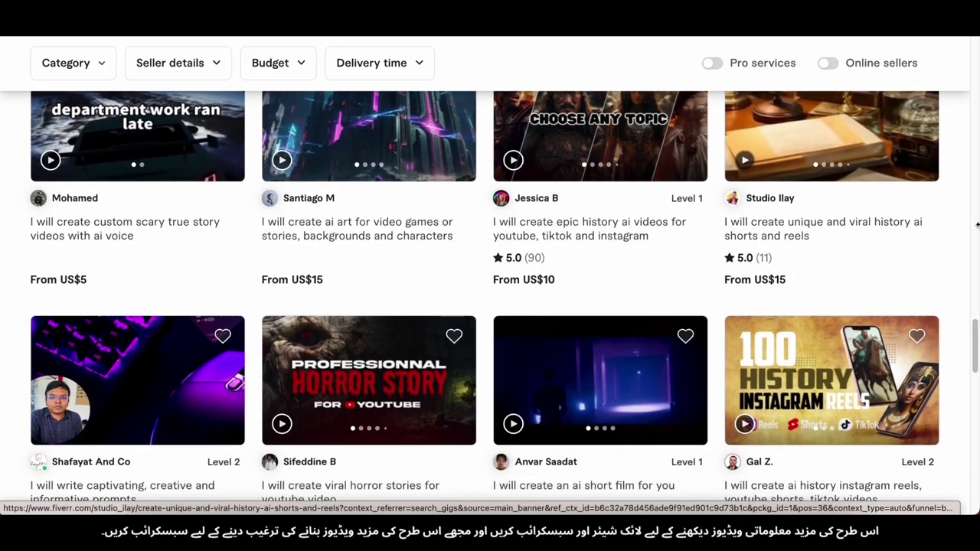
{"action": "scroll", "coordinate": [978, 224], "scroll_direction": "down", "scroll_amount": 1}
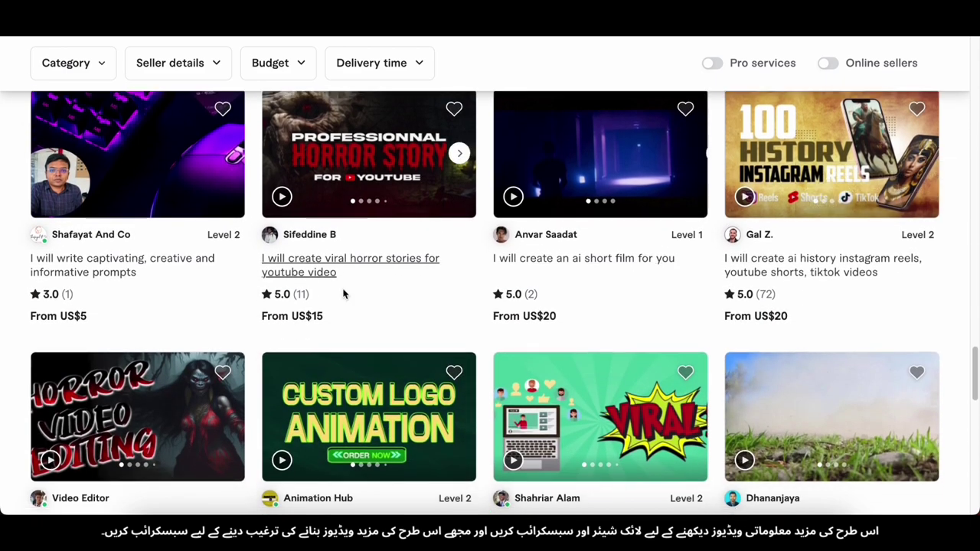
{"action": "scroll", "coordinate": [978, 260], "scroll_direction": "down", "scroll_amount": 4}
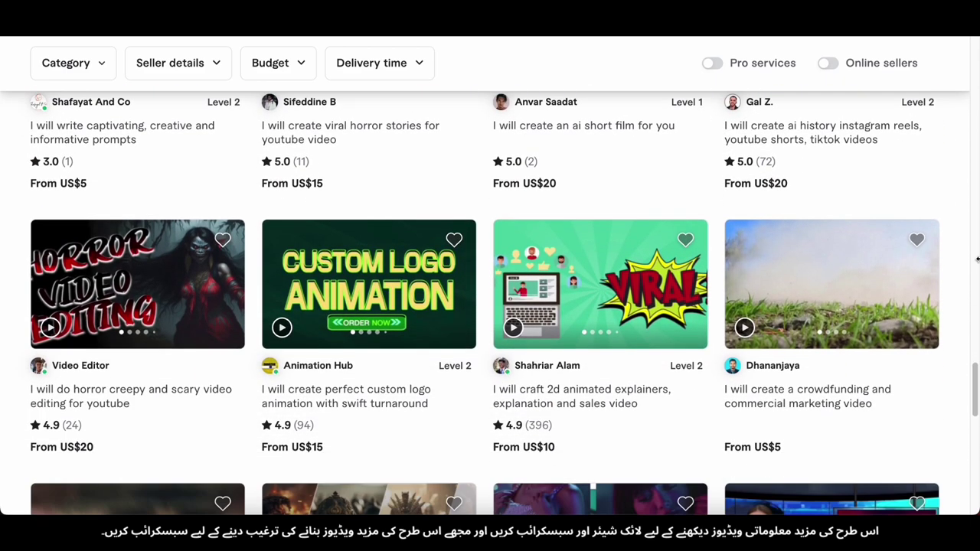
{"action": "scroll", "coordinate": [977, 260], "scroll_direction": "down", "scroll_amount": 2}
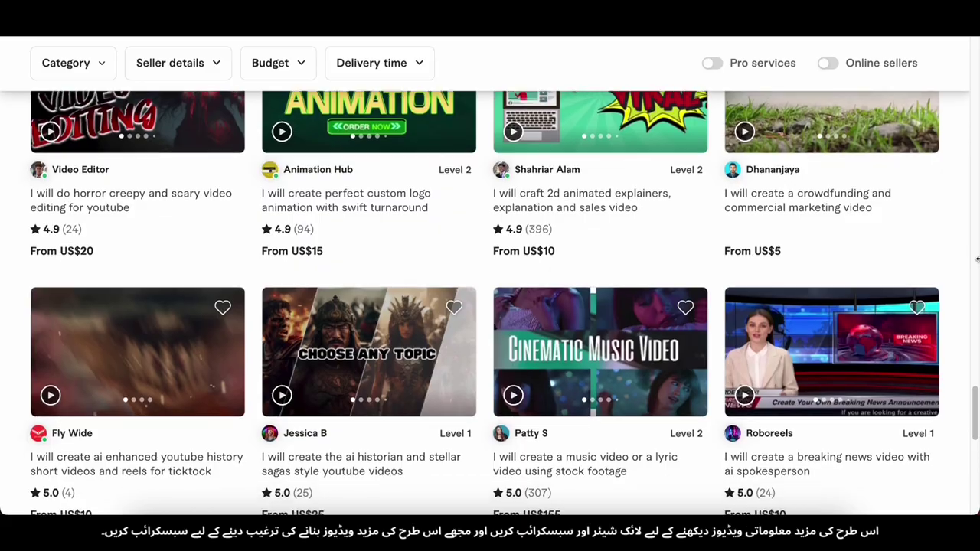
{"action": "scroll", "coordinate": [978, 260], "scroll_direction": "down", "scroll_amount": 1}
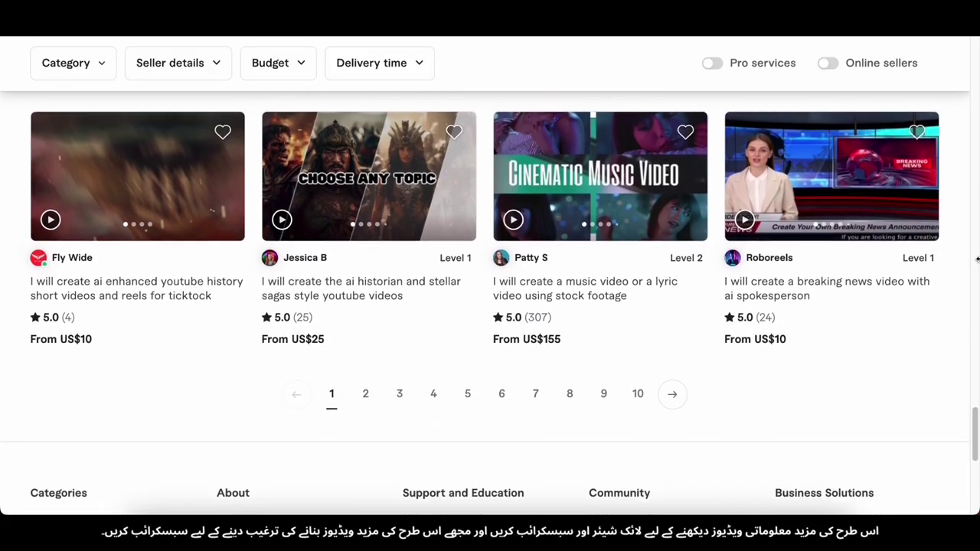
Open the first gig, for motivational story videos with AI and voiceover, and examine its title, queued orders, seller details and portfolio
{"action": "scroll", "coordinate": [978, 260], "scroll_direction": "up", "scroll_amount": 1}
{"action": "scroll", "coordinate": [977, 260], "scroll_direction": "up", "scroll_amount": 15}
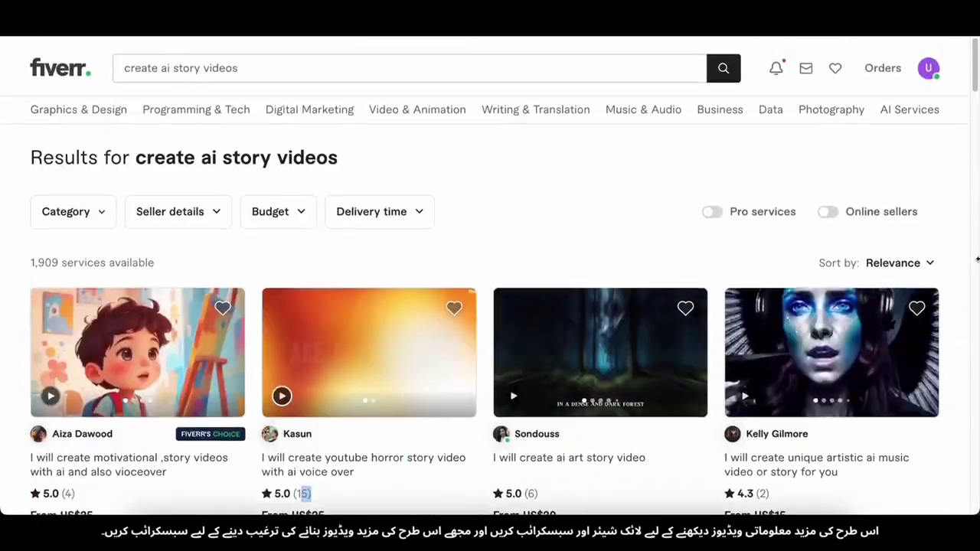
{"action": "left_click", "coordinate": [79, 331]}
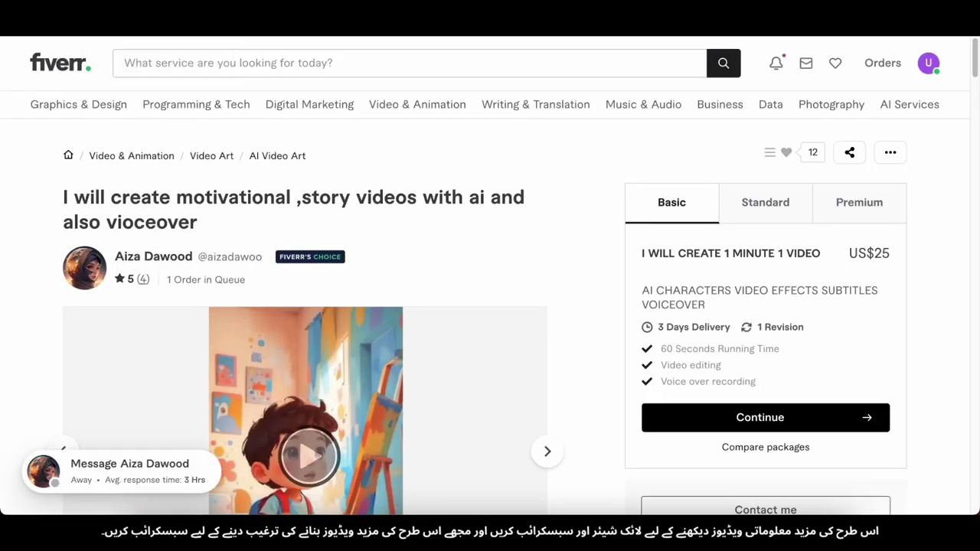
{"action": "scroll", "coordinate": [88, 166], "scroll_direction": "down", "scroll_amount": 1}
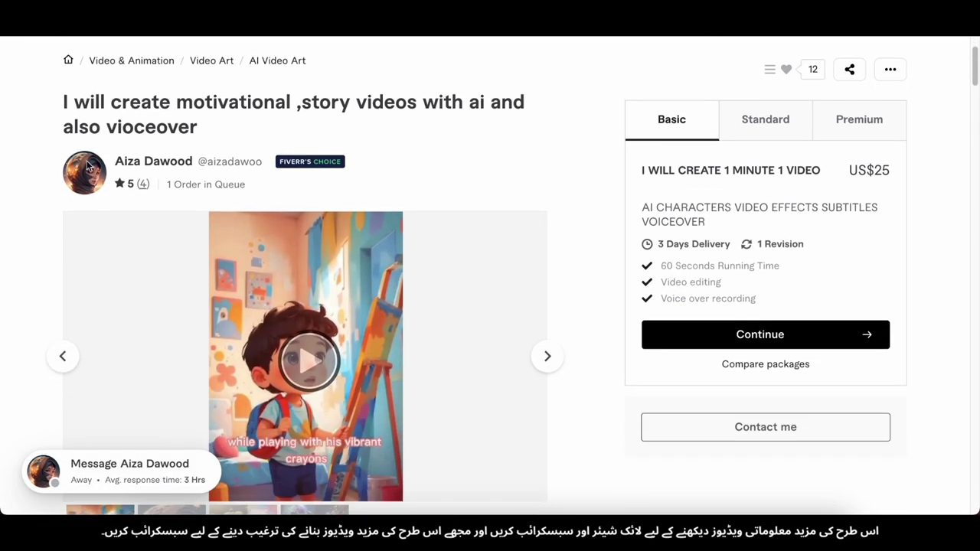
{"action": "left_click_drag", "start_coordinate": [54, 111], "coordinate": [233, 124]}
{"action": "left_click", "coordinate": [233, 123]}
{"action": "scroll", "coordinate": [233, 122], "scroll_direction": "down", "scroll_amount": 1}
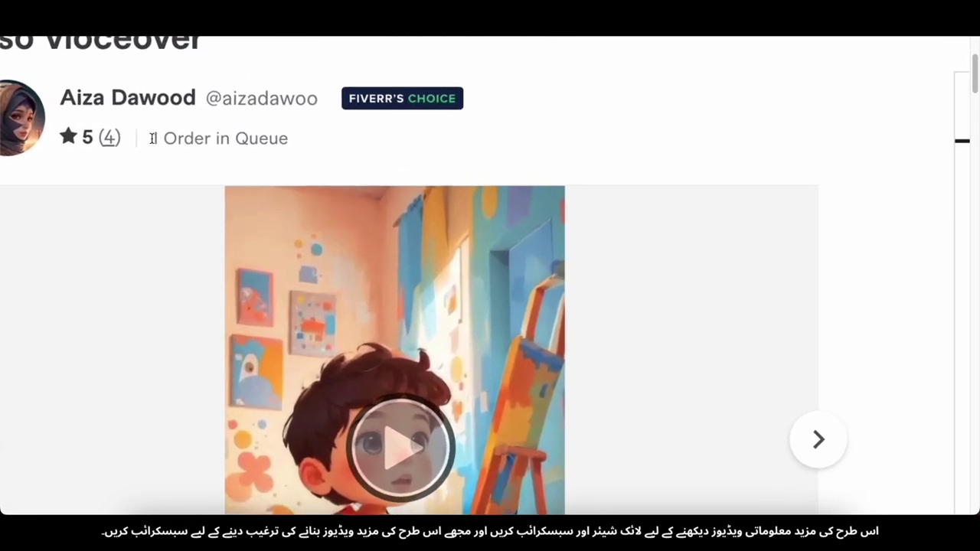
{"action": "left_click_drag", "start_coordinate": [166, 138], "coordinate": [256, 138]}
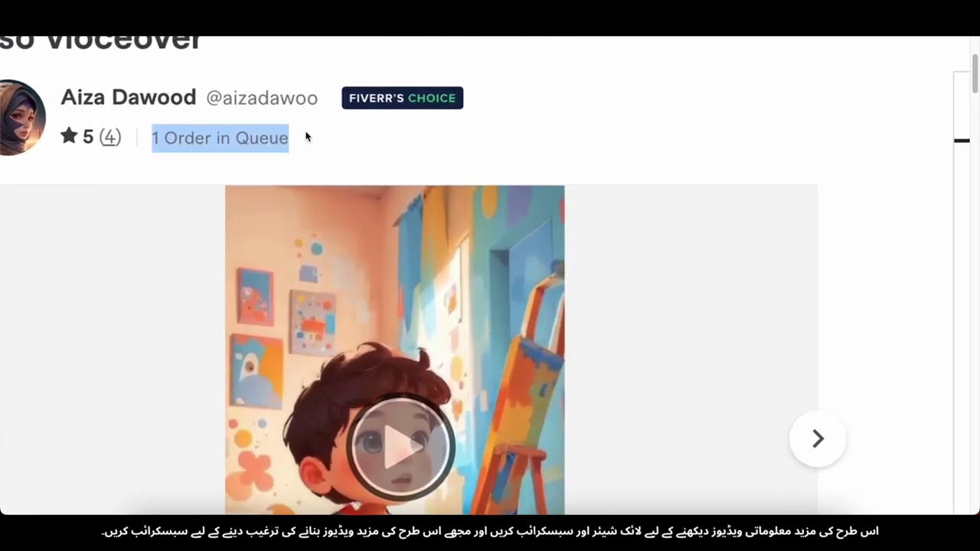
{"action": "left_click", "coordinate": [260, 139]}
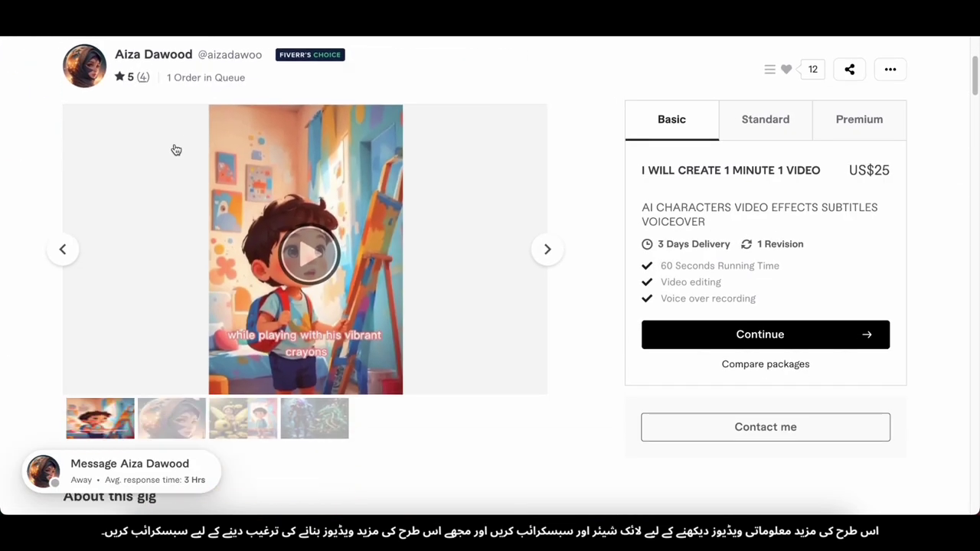
{"action": "scroll", "coordinate": [176, 149], "scroll_direction": "down", "scroll_amount": 9}
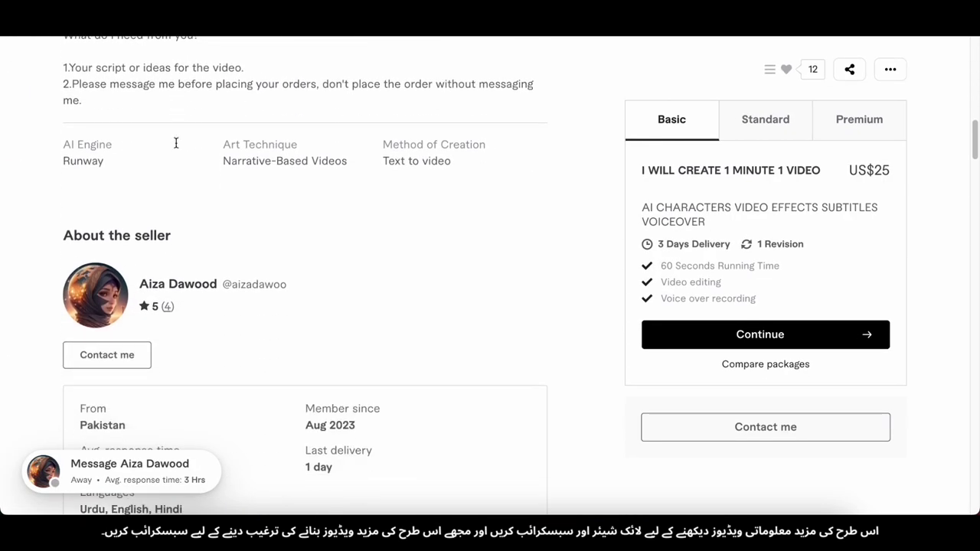
{"action": "scroll", "coordinate": [167, 310], "scroll_direction": "down", "scroll_amount": 7}
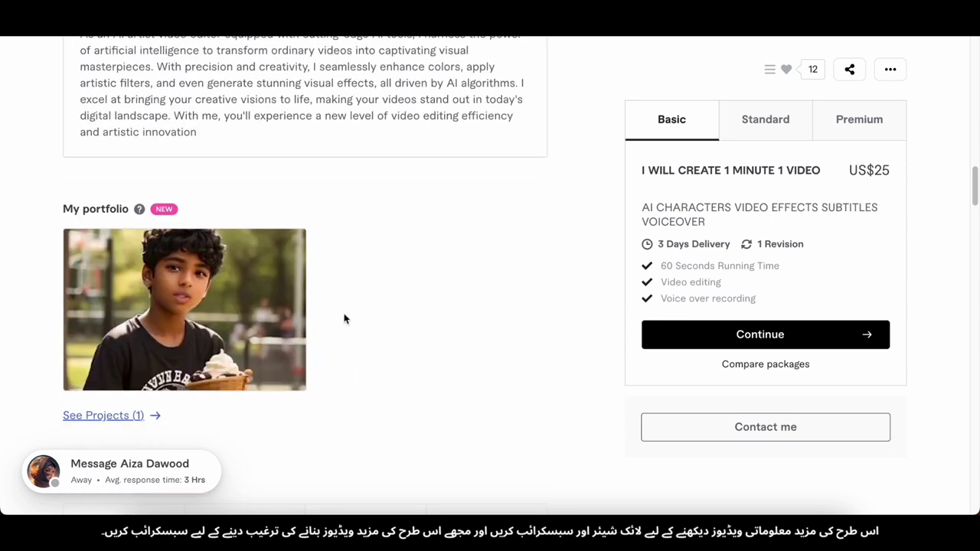
Examine the gig's package comparison table and the Basic package's title, video length and price
{"action": "scroll", "coordinate": [184, 327], "scroll_direction": "down", "scroll_amount": 6}
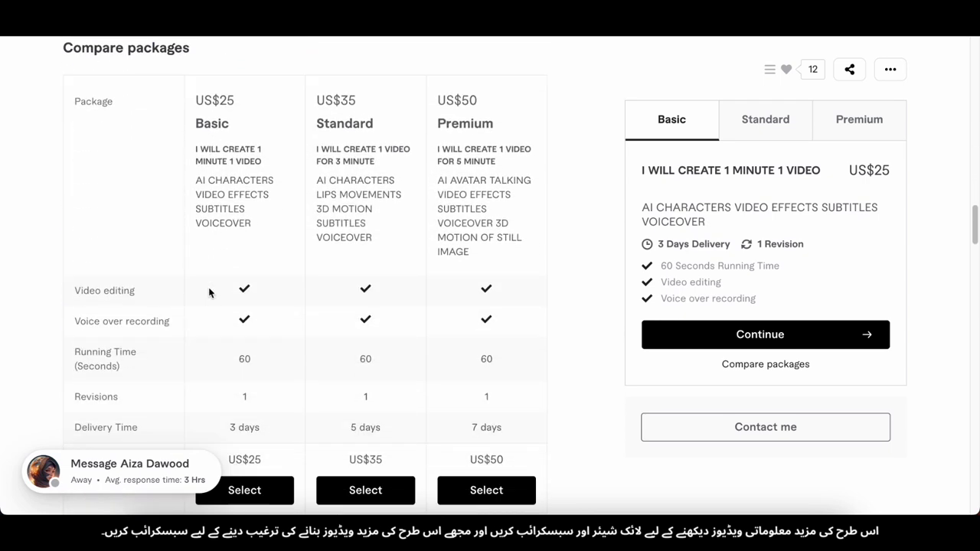
{"action": "scroll", "coordinate": [204, 288], "scroll_direction": "down", "scroll_amount": 2}
{"action": "scroll", "coordinate": [546, 263], "scroll_direction": "up", "scroll_amount": 2}
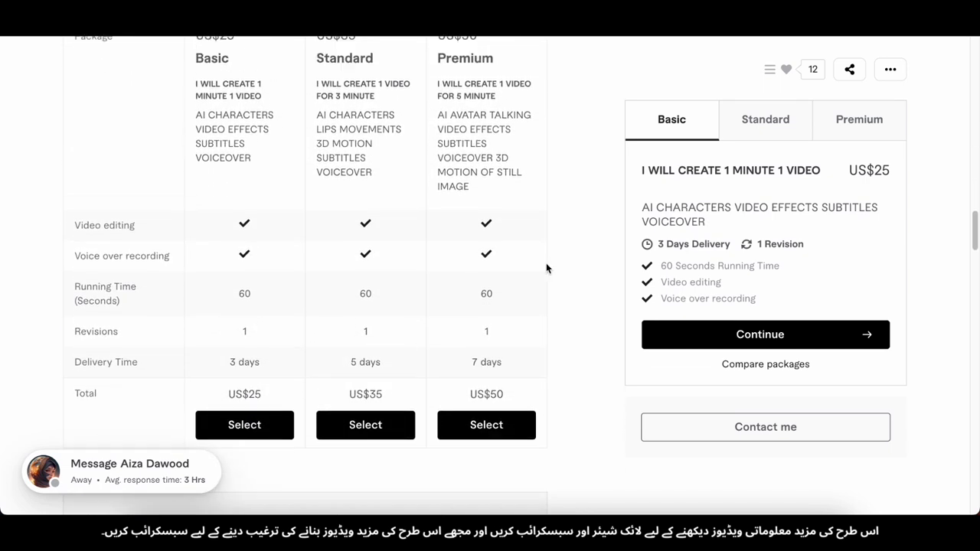
{"action": "left_click_drag", "start_coordinate": [857, 170], "coordinate": [891, 188]}
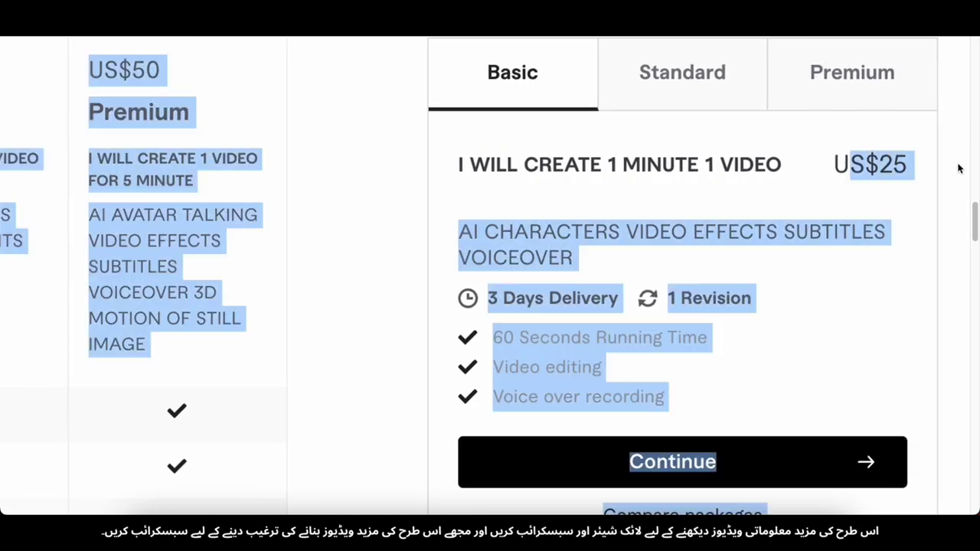
{"action": "left_click", "coordinate": [714, 175]}
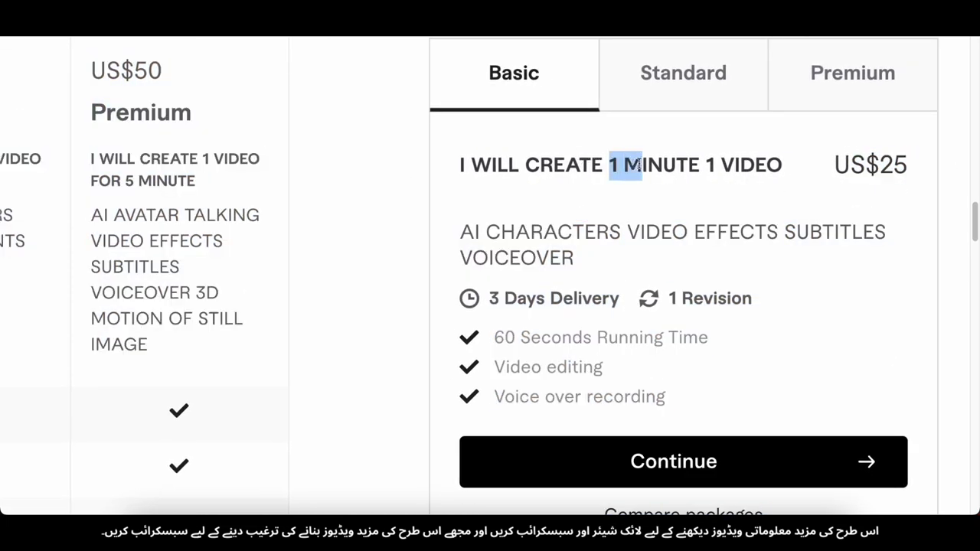
{"action": "left_click_drag", "start_coordinate": [705, 165], "coordinate": [764, 166]}
{"action": "left_click", "coordinate": [577, 166]}
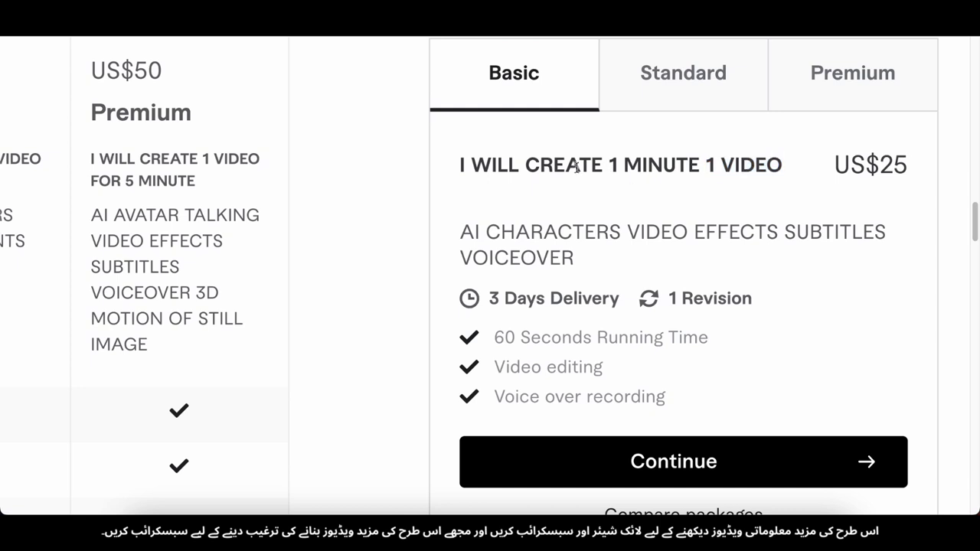
{"action": "left_click_drag", "start_coordinate": [548, 162], "coordinate": [766, 169]}
{"action": "left_click_drag", "start_coordinate": [861, 165], "coordinate": [927, 164]}
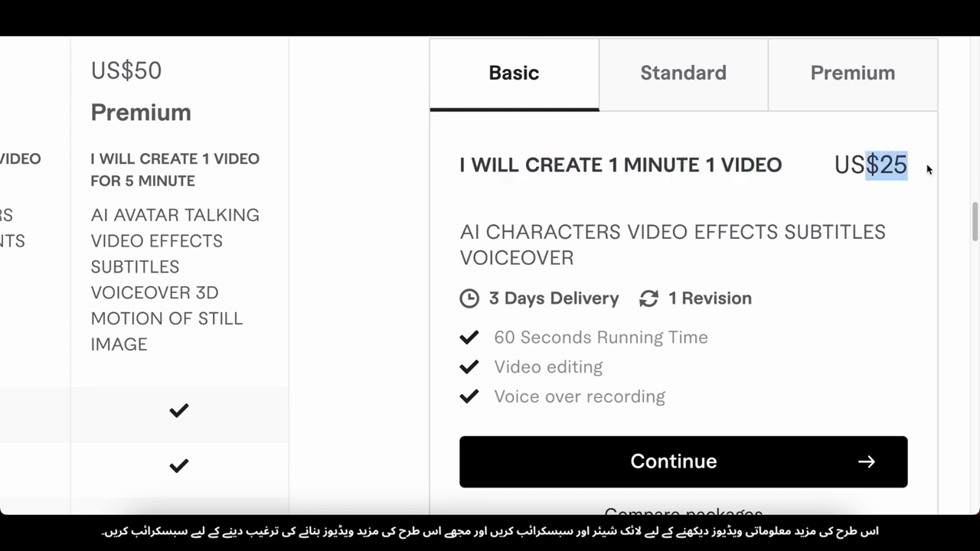
Read the Basic package's description of AI characters, video effects, subtitles and voiceover
{"action": "scroll", "coordinate": [587, 162], "scroll_direction": "down", "scroll_amount": 1}
{"action": "left_click_drag", "start_coordinate": [453, 176], "coordinate": [602, 195]}
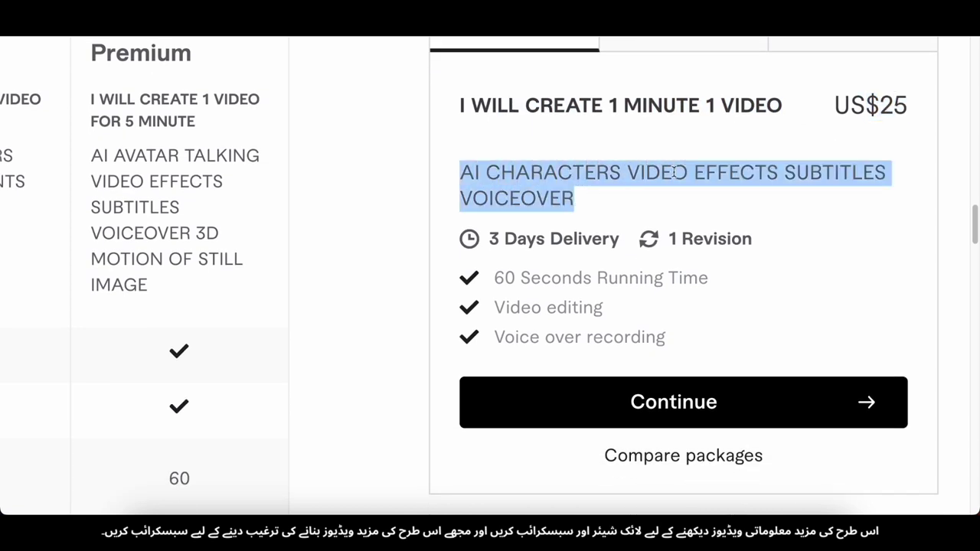
{"action": "left_click", "coordinate": [722, 170]}
{"action": "left_click_drag", "start_coordinate": [534, 198], "coordinate": [605, 204]}
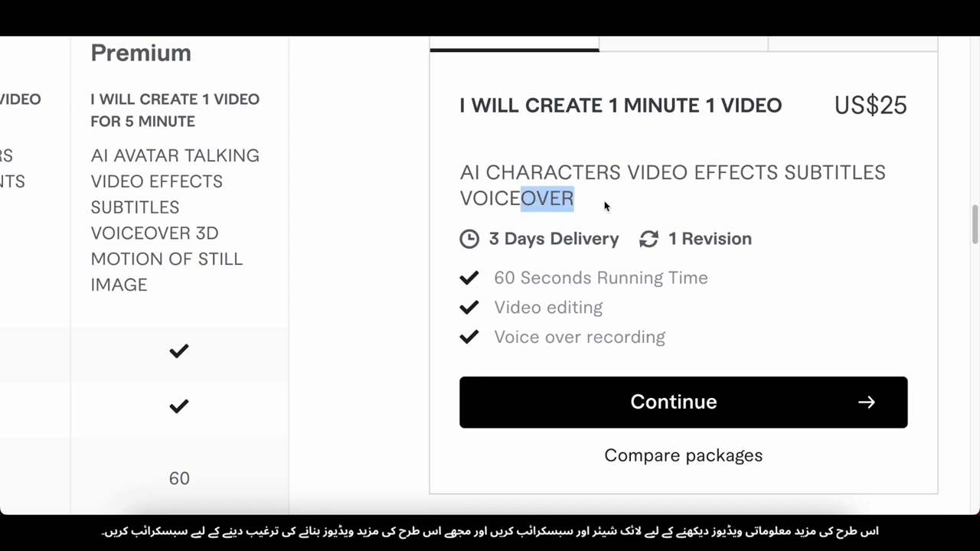
{"action": "left_click", "coordinate": [612, 204]}
{"action": "scroll", "coordinate": [513, 201], "scroll_direction": "down", "scroll_amount": 1}
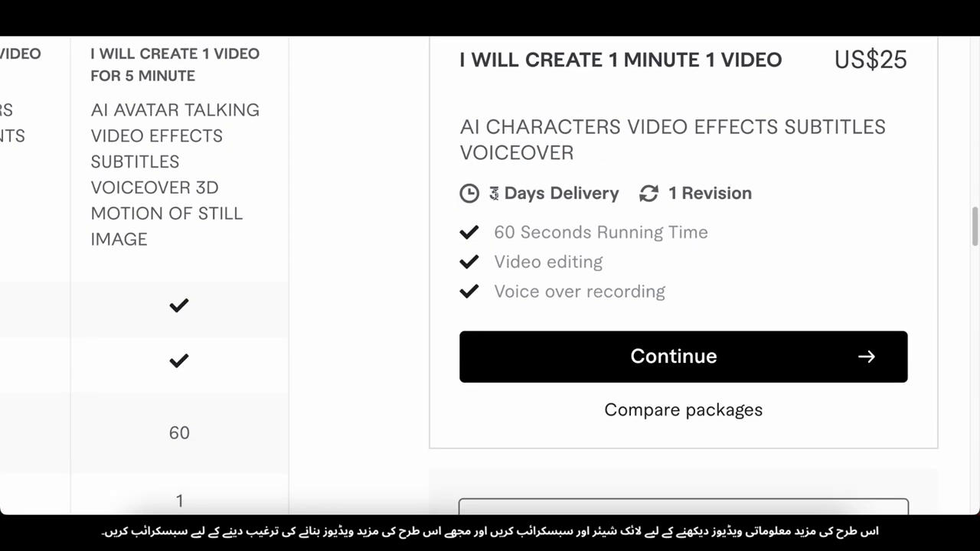
Check the Basic package's delivery time, revisions, running time and included video editing and voice over recording
{"action": "left_click_drag", "start_coordinate": [493, 192], "coordinate": [745, 194]}
{"action": "scroll", "coordinate": [594, 234], "scroll_direction": "up", "scroll_amount": 3}
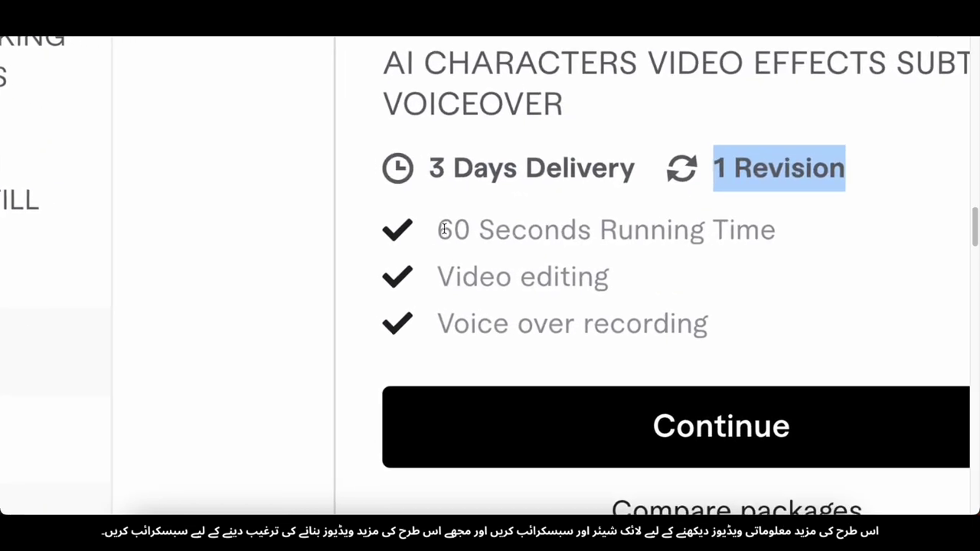
{"action": "left_click_drag", "start_coordinate": [438, 229], "coordinate": [801, 233]}
{"action": "left_click_drag", "start_coordinate": [421, 277], "coordinate": [642, 285]}
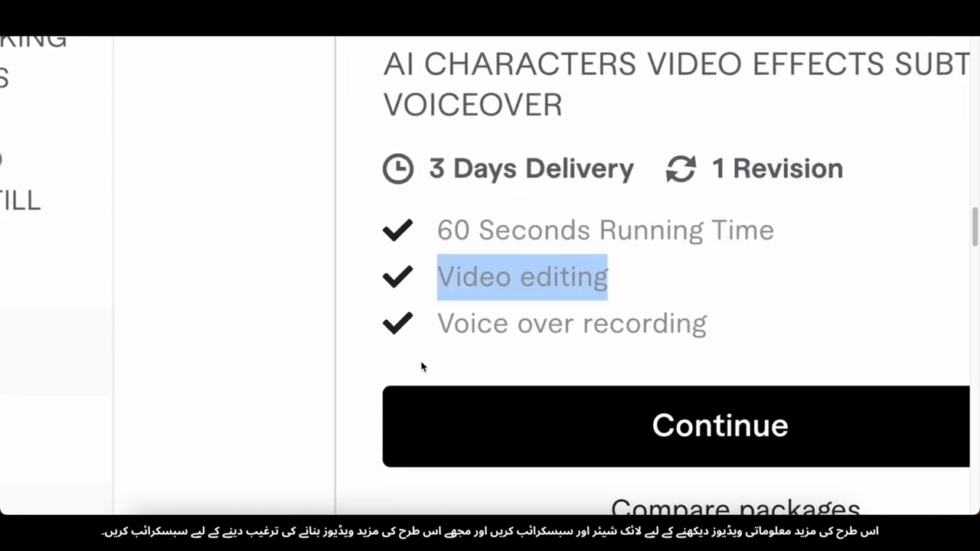
{"action": "left_click_drag", "start_coordinate": [435, 331], "coordinate": [733, 340]}
Show the Standard package and examine its title, video length and price
{"action": "scroll", "coordinate": [736, 339], "scroll_direction": "down", "scroll_amount": 2}
{"action": "scroll", "coordinate": [737, 340], "scroll_direction": "down", "scroll_amount": 3}
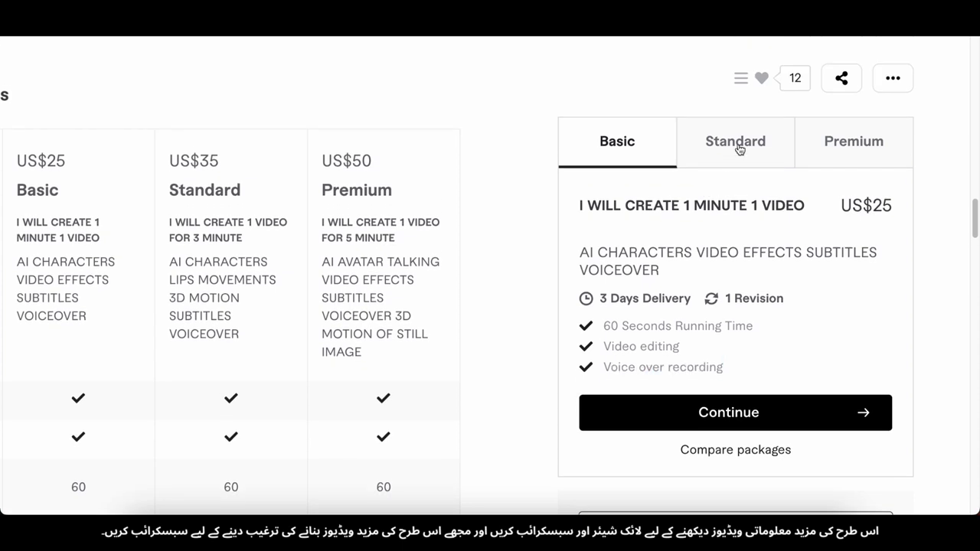
{"action": "left_click", "coordinate": [736, 147]}
{"action": "scroll", "coordinate": [736, 147], "scroll_direction": "down", "scroll_amount": 1}
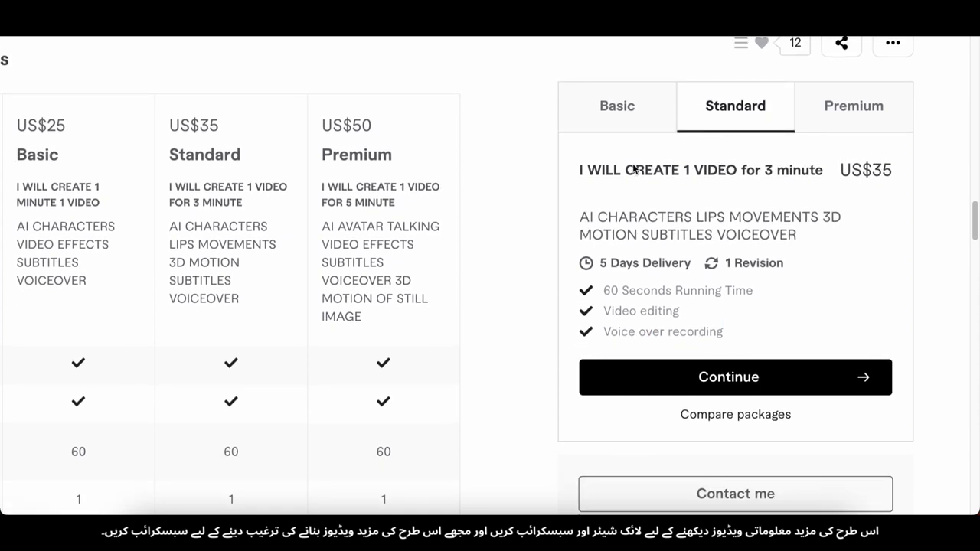
{"action": "left_click_drag", "start_coordinate": [604, 170], "coordinate": [804, 168]}
{"action": "left_click", "coordinate": [699, 173]}
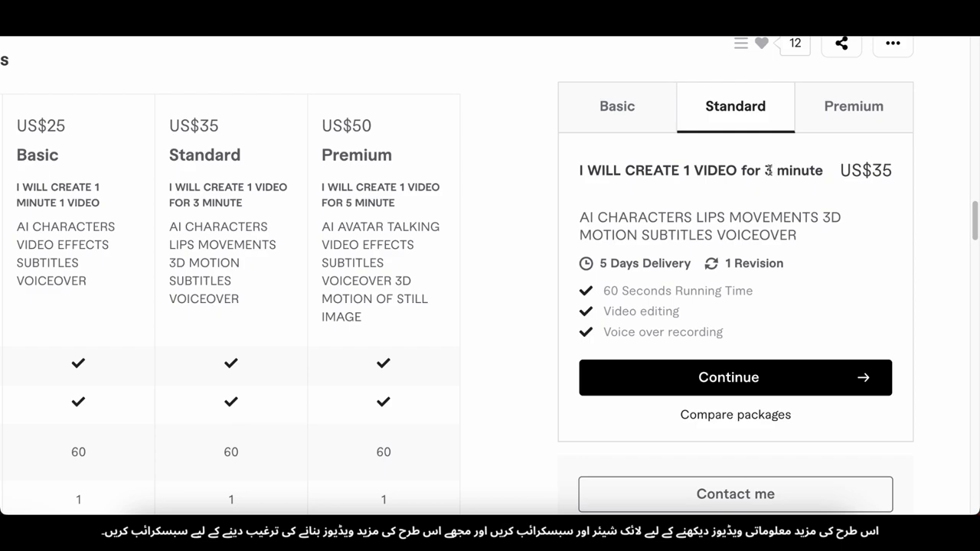
{"action": "left_click_drag", "start_coordinate": [765, 170], "coordinate": [946, 172]}
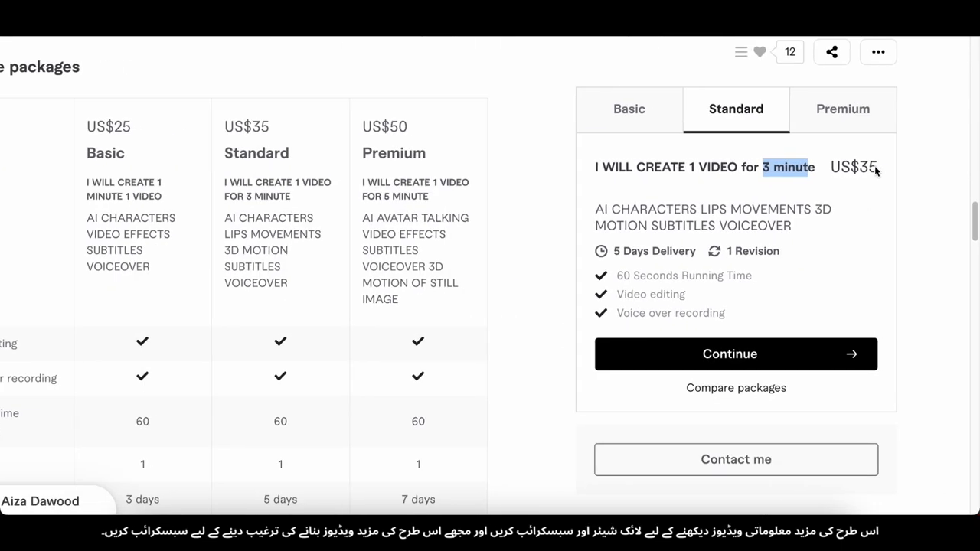
{"action": "left_click", "coordinate": [909, 177]}
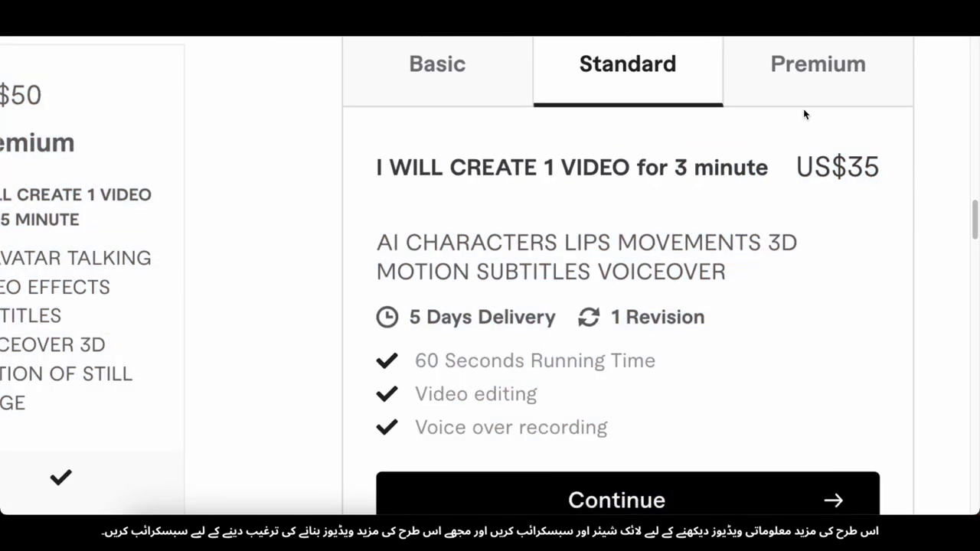
Show the Premium package and examine its video length, price and description of the AI avatar, effects and voiceover
{"action": "left_click", "coordinate": [794, 103]}
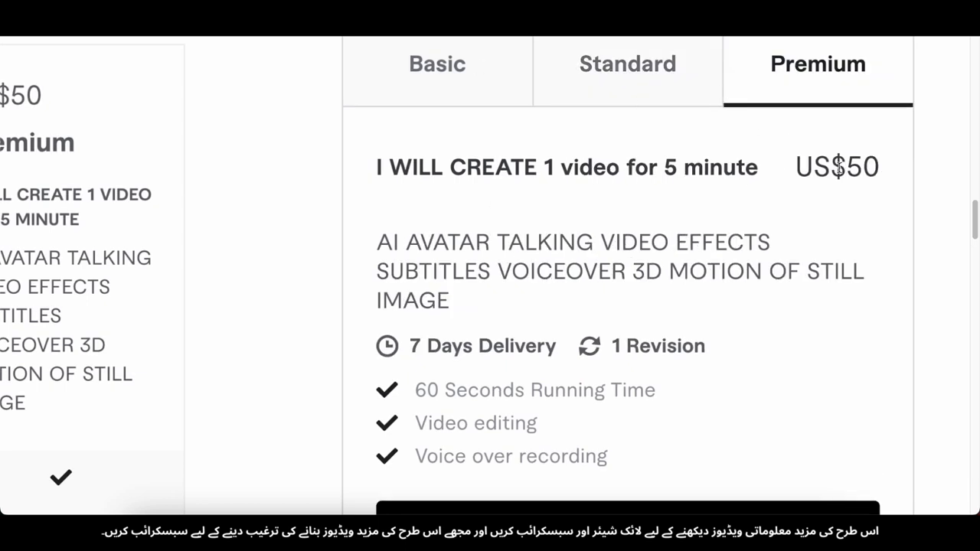
{"action": "left_click_drag", "start_coordinate": [666, 167], "coordinate": [770, 176]}
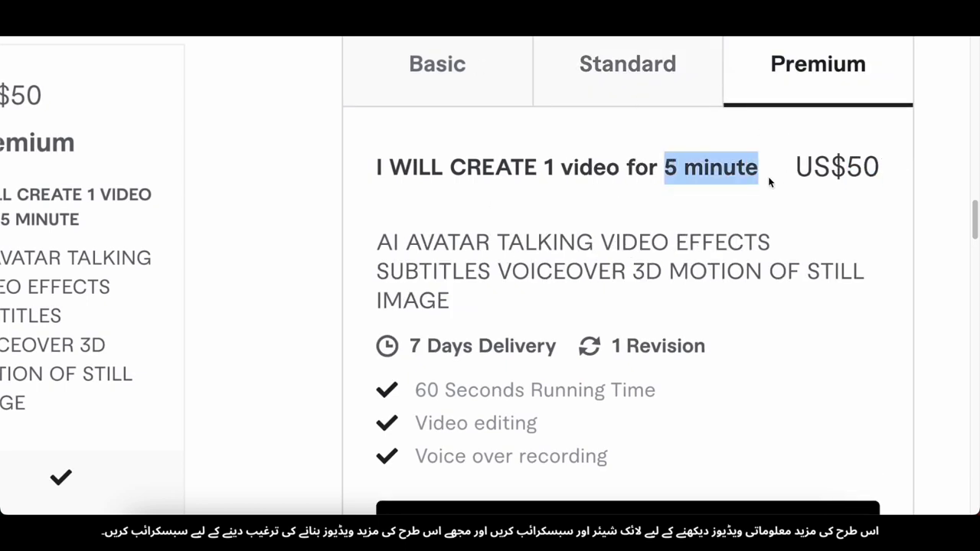
{"action": "left_click", "coordinate": [833, 162]}
{"action": "scroll", "coordinate": [529, 205], "scroll_direction": "down", "scroll_amount": 1}
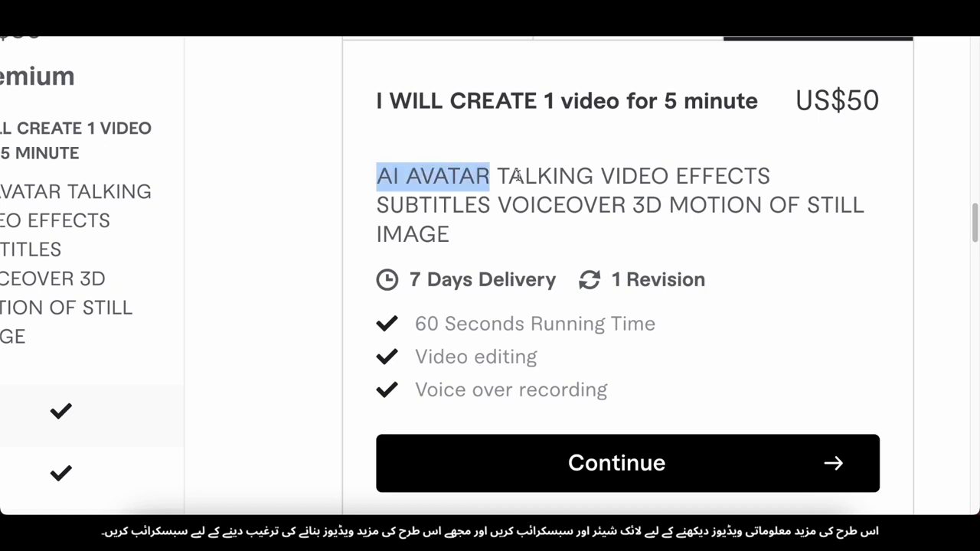
{"action": "left_click_drag", "start_coordinate": [663, 200], "coordinate": [924, 205]}
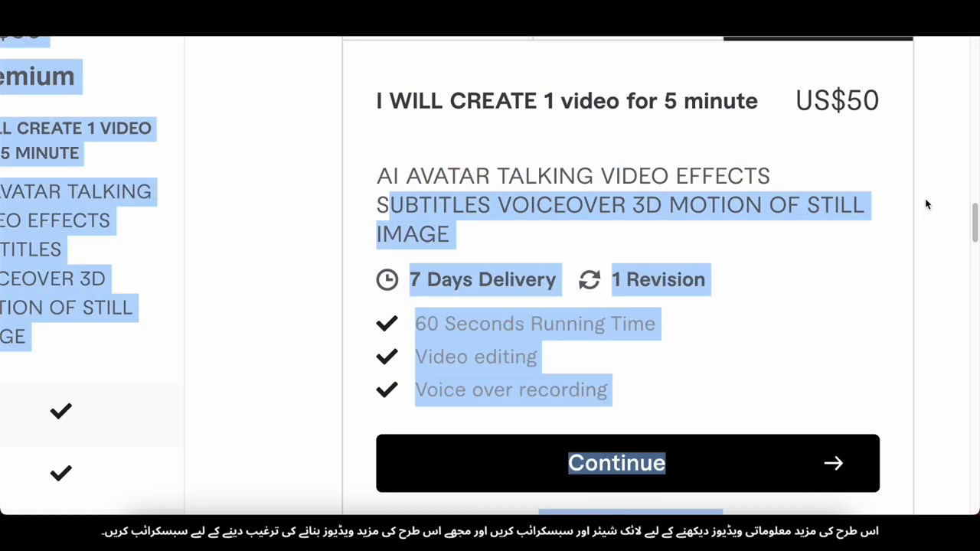
{"action": "left_click", "coordinate": [659, 223]}
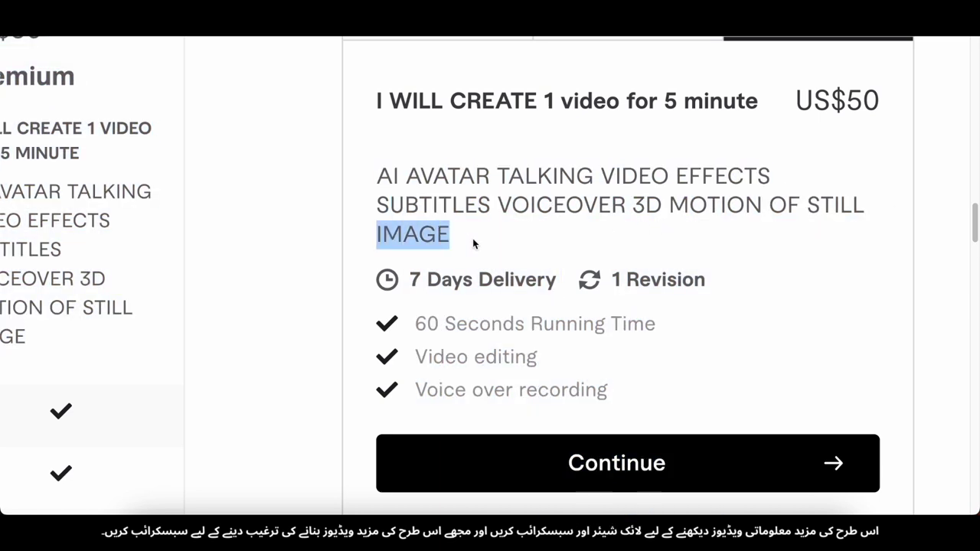
{"action": "left_click", "coordinate": [472, 238]}
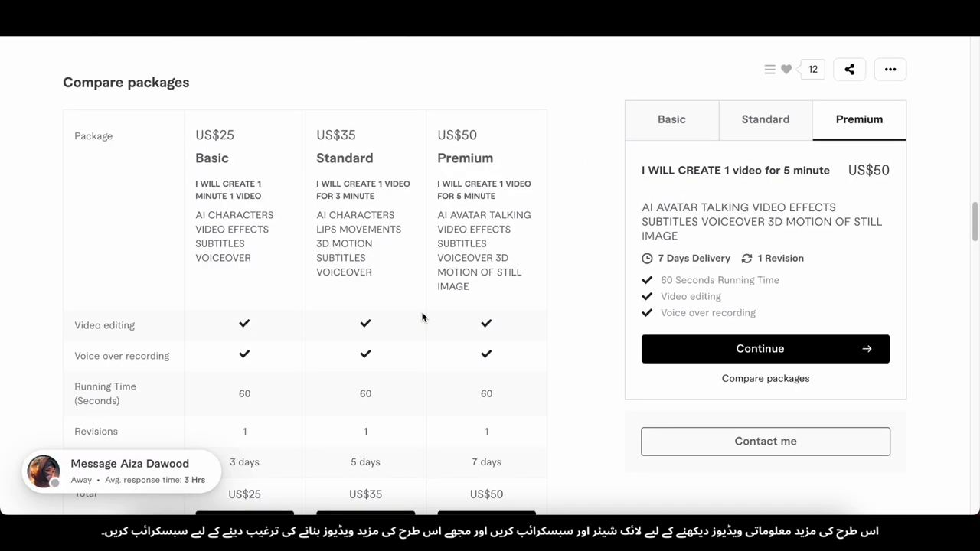
Open the seller's portfolio project "Youtube short for client" and watch its sample video
{"action": "scroll", "coordinate": [421, 316], "scroll_direction": "down", "scroll_amount": 6}
{"action": "scroll", "coordinate": [583, 246], "scroll_direction": "up", "scroll_amount": 5}
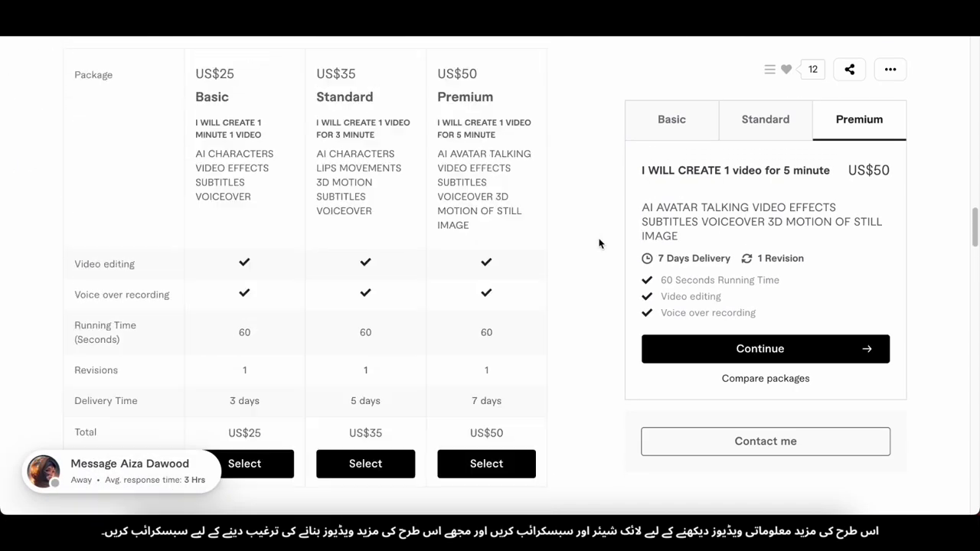
{"action": "scroll", "coordinate": [414, 284], "scroll_direction": "up", "scroll_amount": 5}
{"action": "scroll", "coordinate": [306, 268], "scroll_direction": "down", "scroll_amount": 1}
{"action": "left_click", "coordinate": [291, 272]}
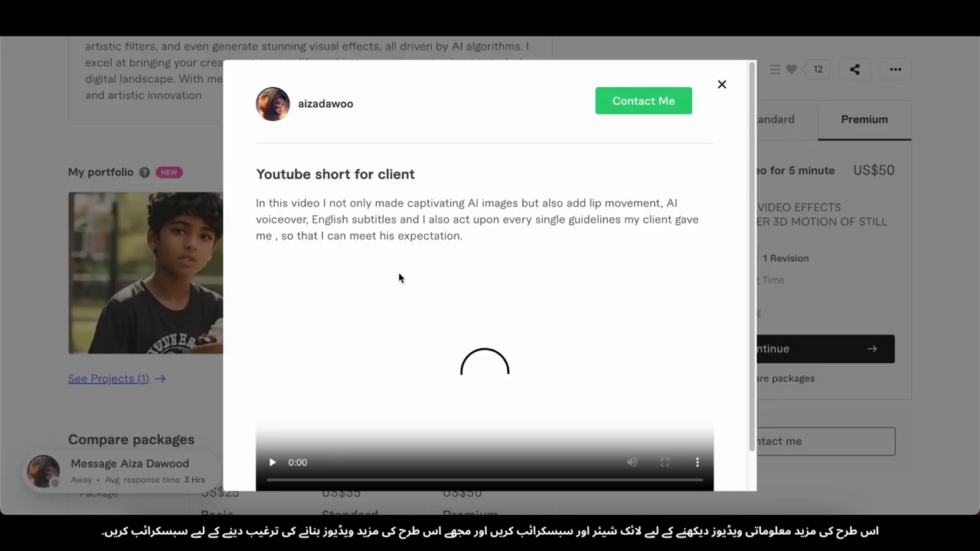
{"action": "scroll", "coordinate": [398, 278], "scroll_direction": "down", "scroll_amount": 6}
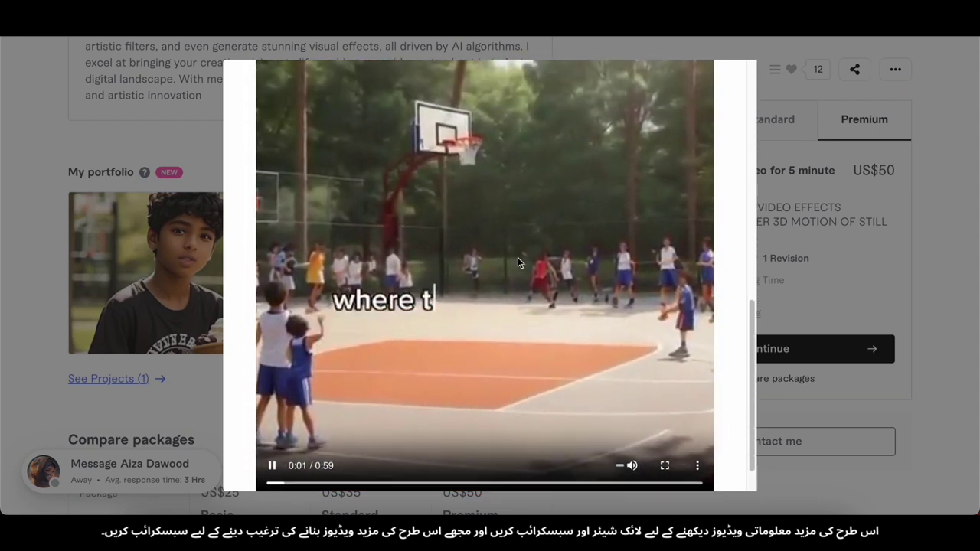
{"action": "scroll", "coordinate": [420, 260], "scroll_direction": "down", "scroll_amount": 1}
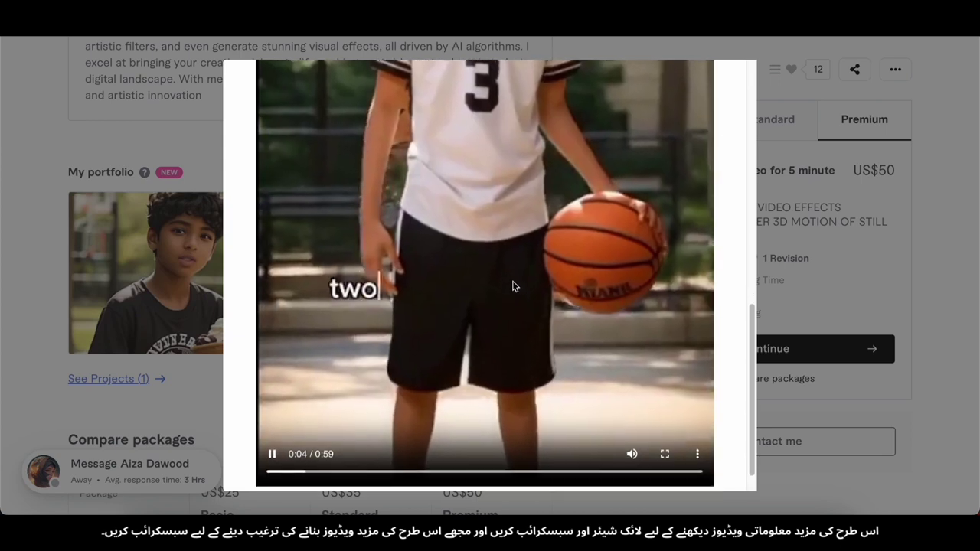
{"action": "scroll", "coordinate": [375, 179], "scroll_direction": "up", "scroll_amount": 2}
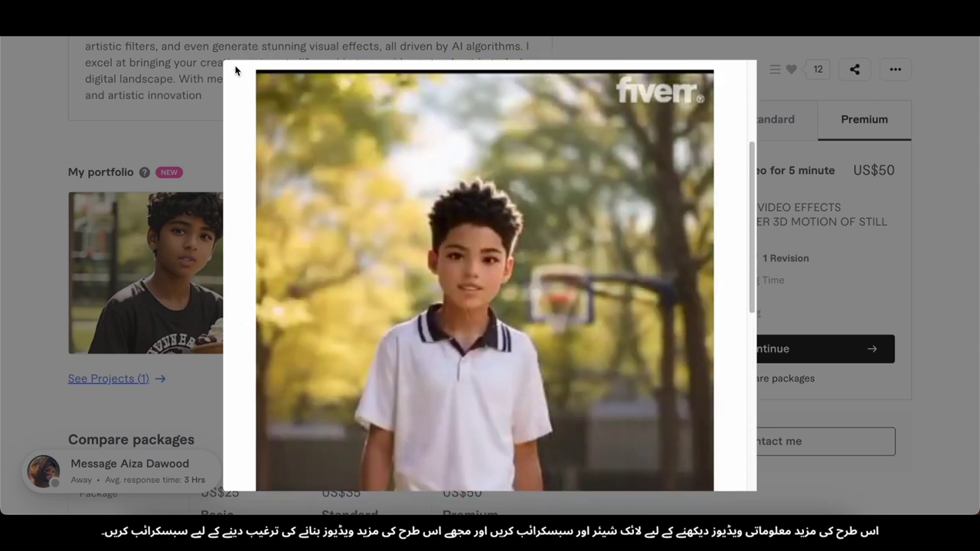
{"action": "scroll", "coordinate": [242, 78], "scroll_direction": "down", "scroll_amount": 2}
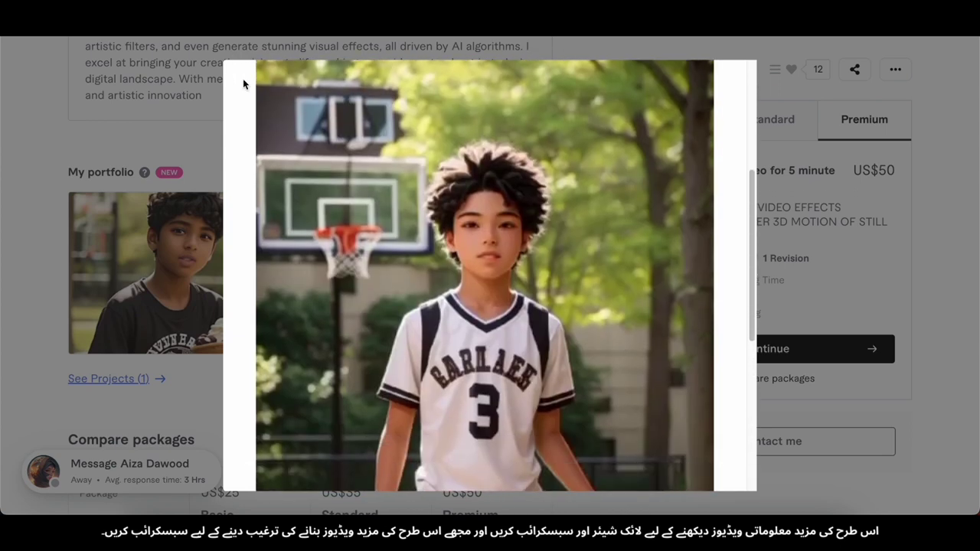
{"action": "scroll", "coordinate": [243, 78], "scroll_direction": "up", "scroll_amount": 2}
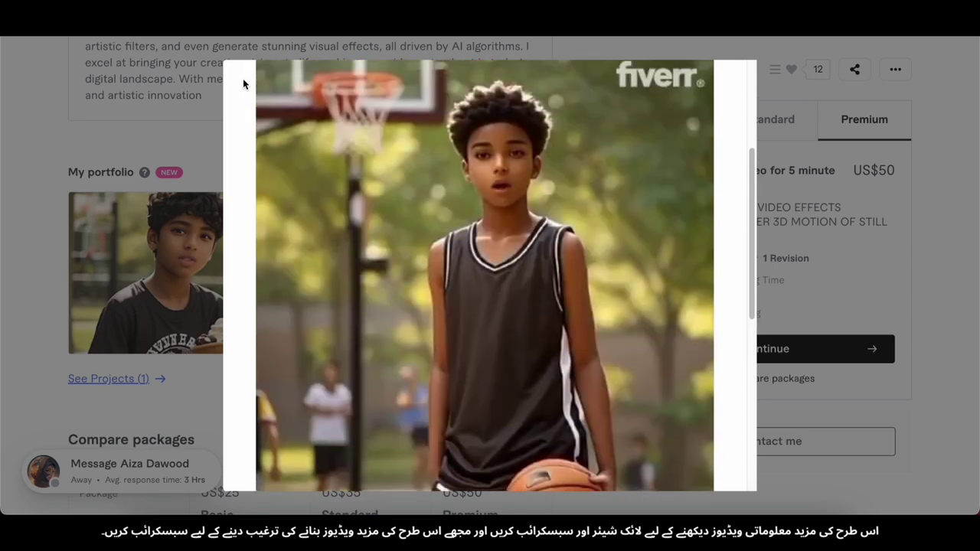
Close the portfolio project and return to the beginning of the gig page
{"action": "left_click", "coordinate": [21, 239]}
{"action": "scroll", "coordinate": [270, 229], "scroll_direction": "up", "scroll_amount": 10}
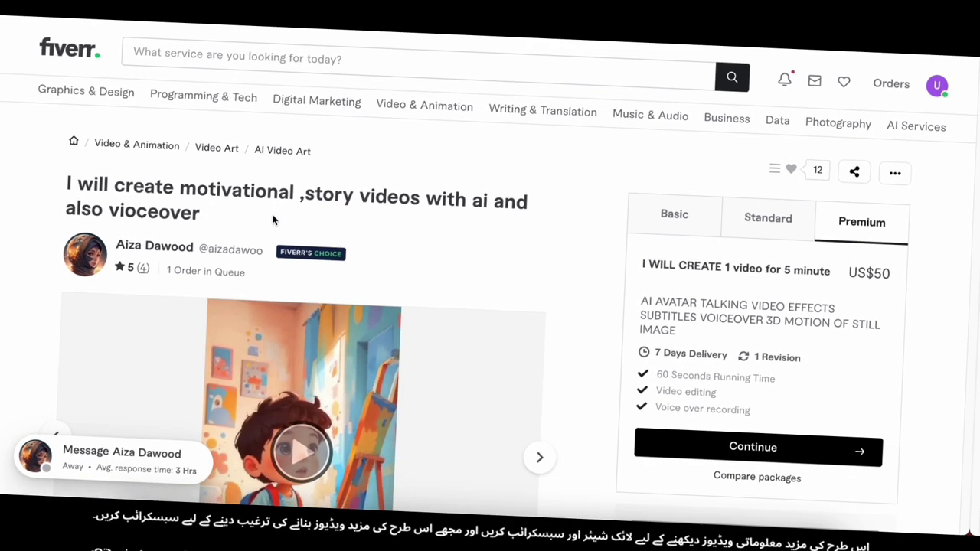